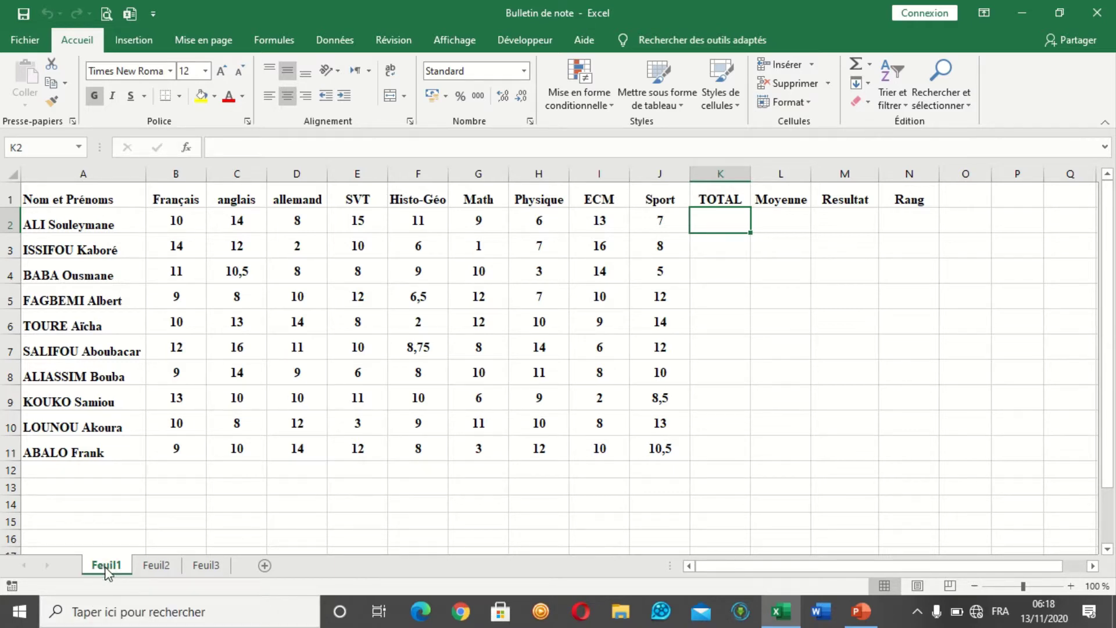
- Rename the Feuil1 sheet as Base des Notes
double_click(106, 567)
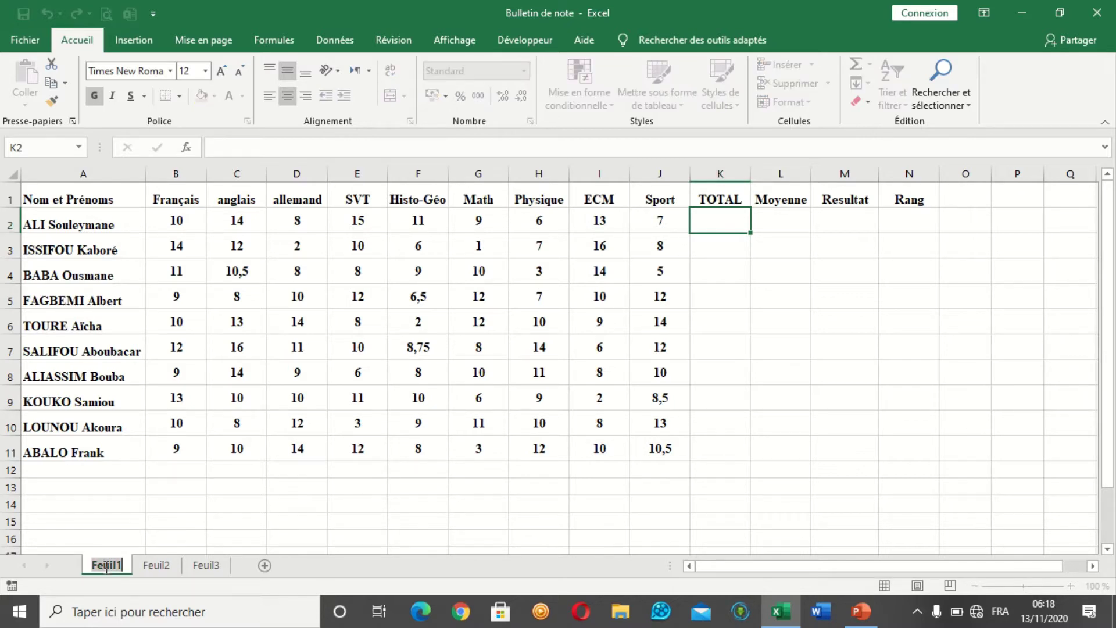
type("Bas")
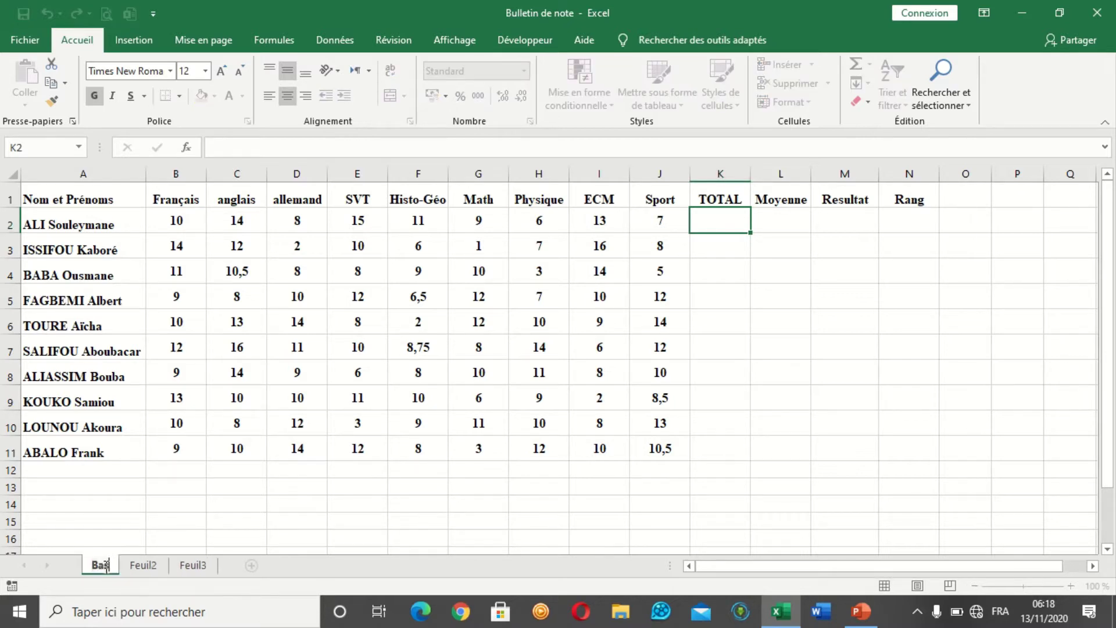
type("e des Notes")
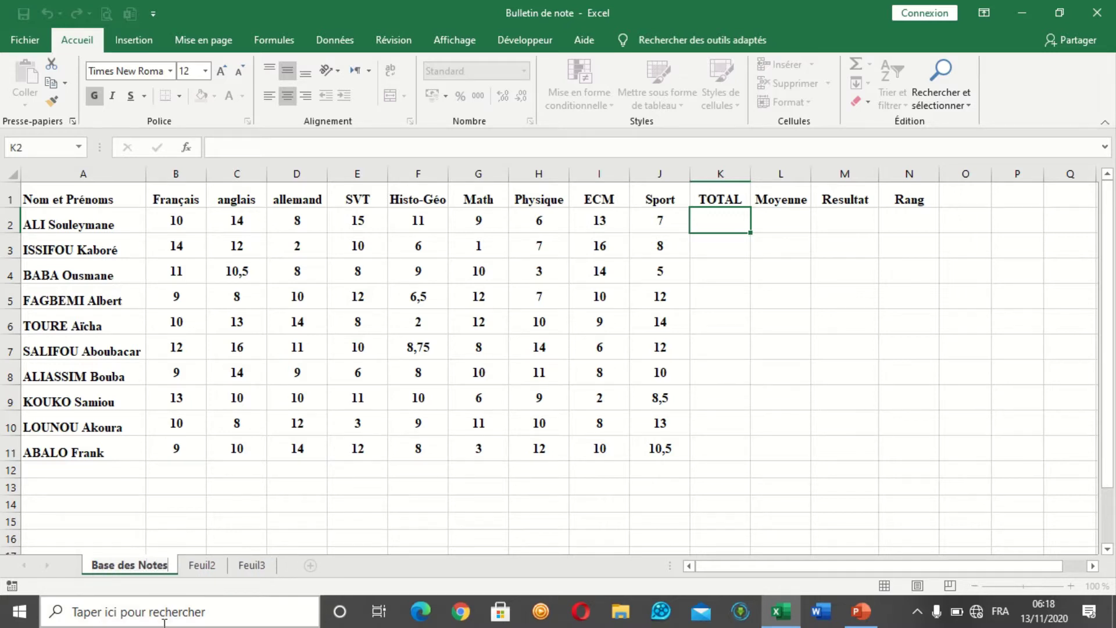
key("Return")
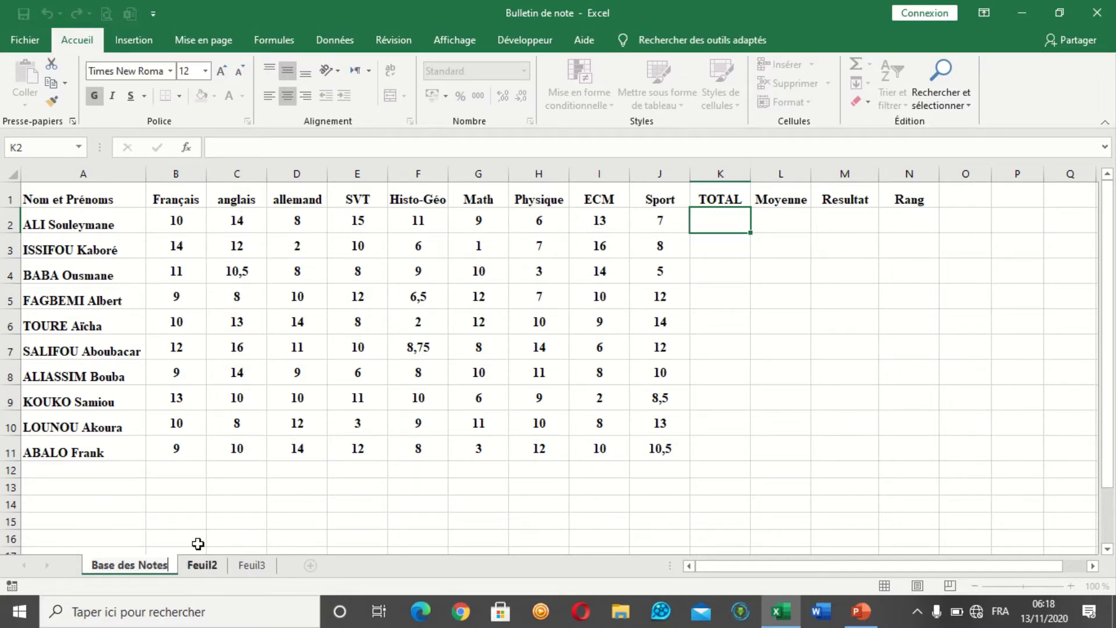
left_click(186, 475)
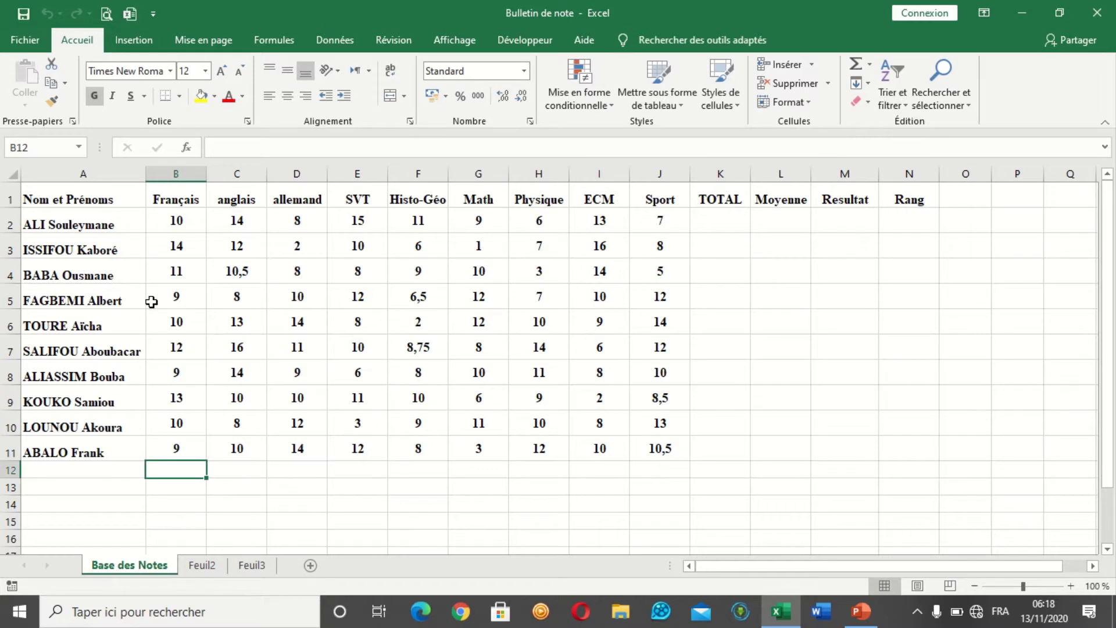
- Review the grade table's student name list, subject headings, and the empty TOTAL, Moyenne, Resultat and Rang columns
left_click(87, 203)
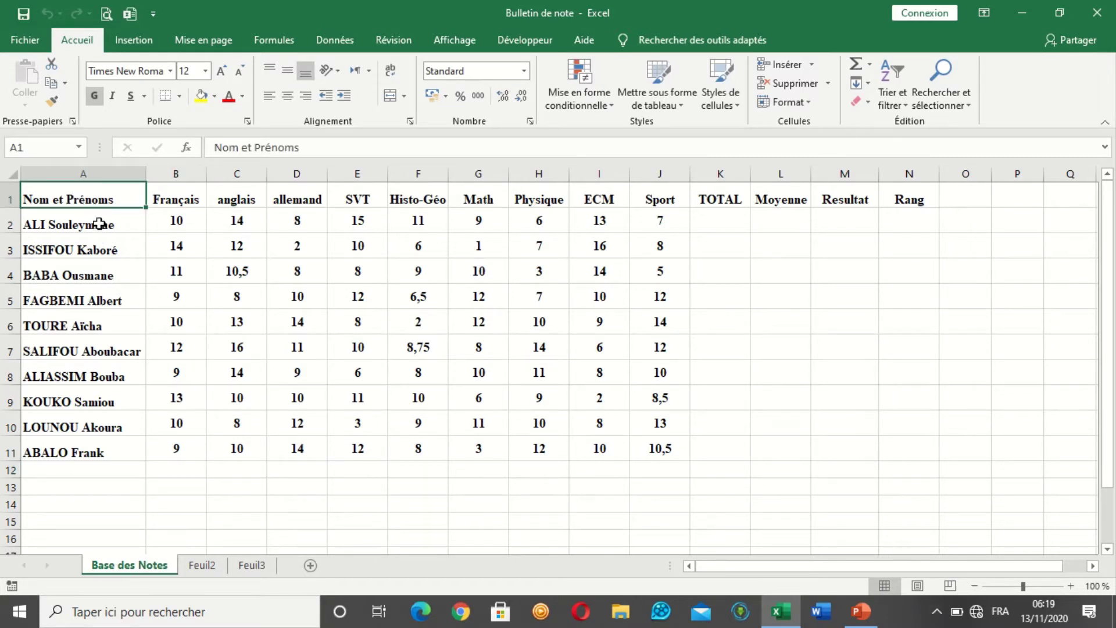
left_click_drag(98, 223, 90, 453)
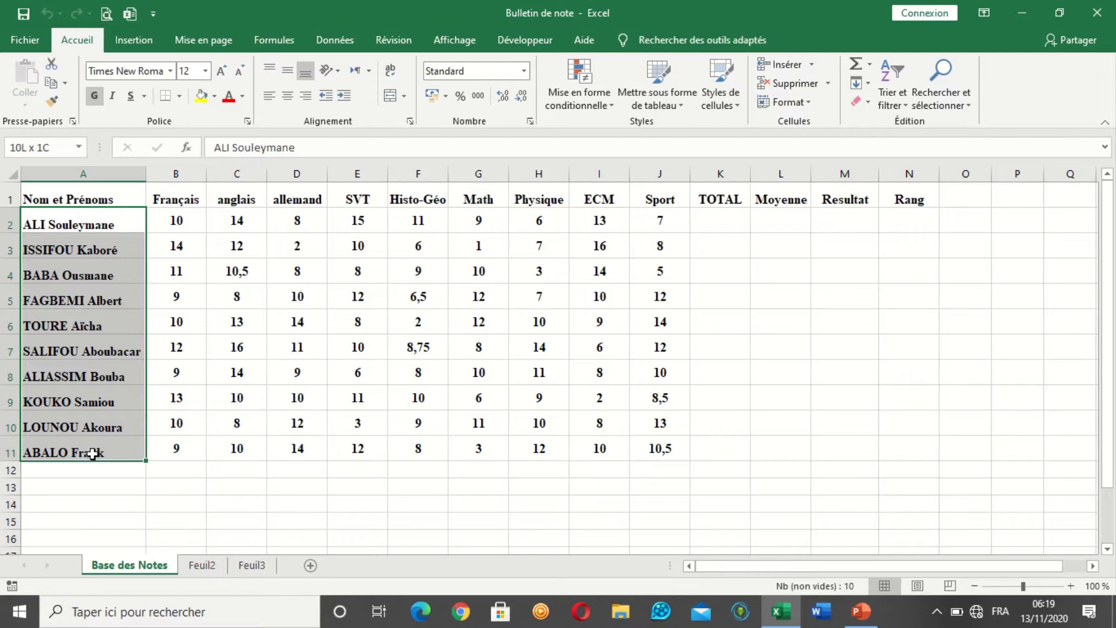
mouse_move(92, 448)
left_mouse_down()
mouse_move(92, 429)
mouse_move(93, 452)
left_mouse_up()
left_click(173, 199)
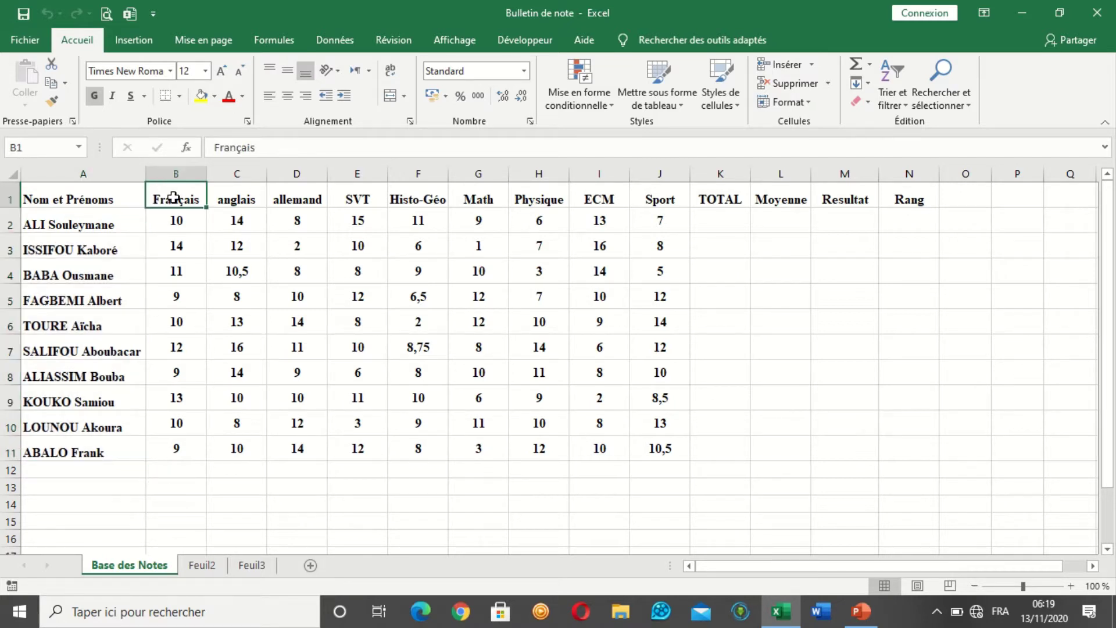
left_click_drag(173, 199, 718, 198)
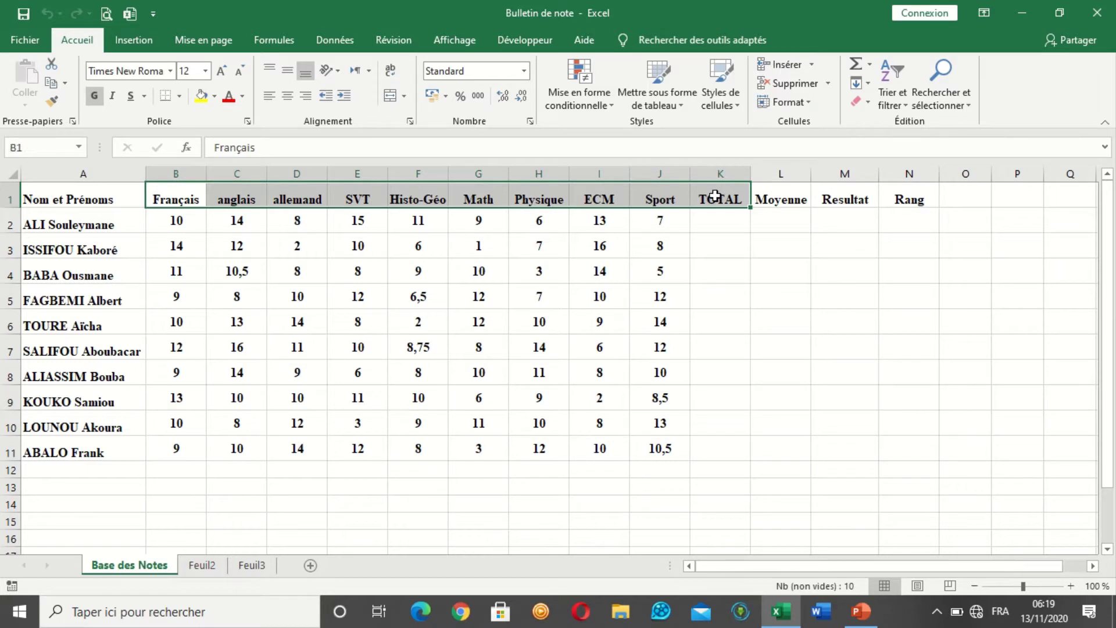
left_click(718, 223)
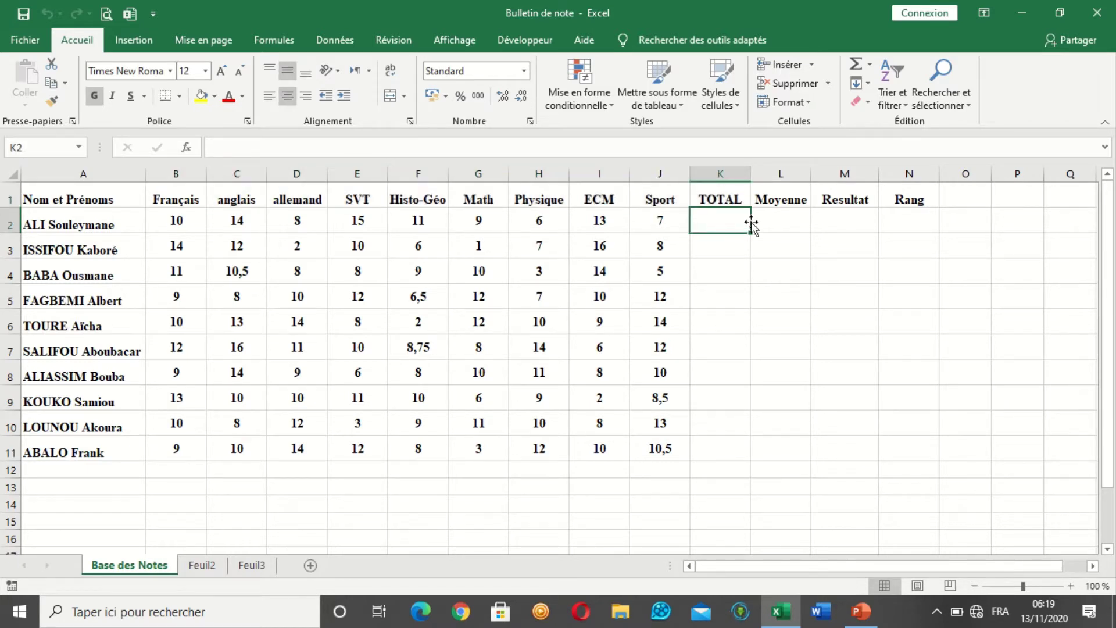
left_click(785, 197)
left_click(781, 228)
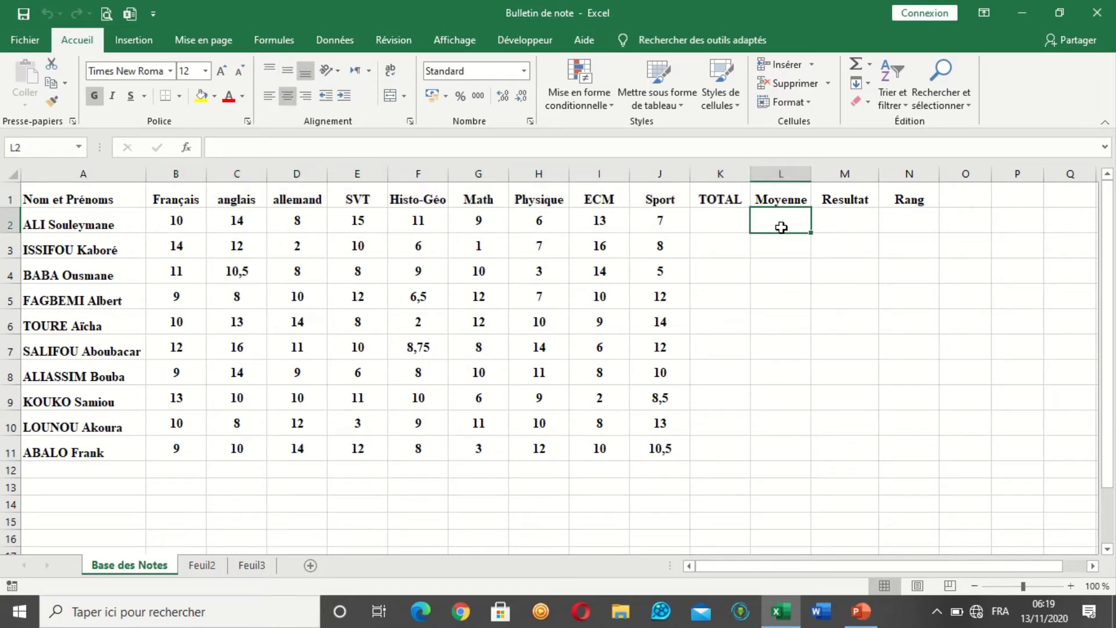
left_click(847, 199)
left_click(847, 219)
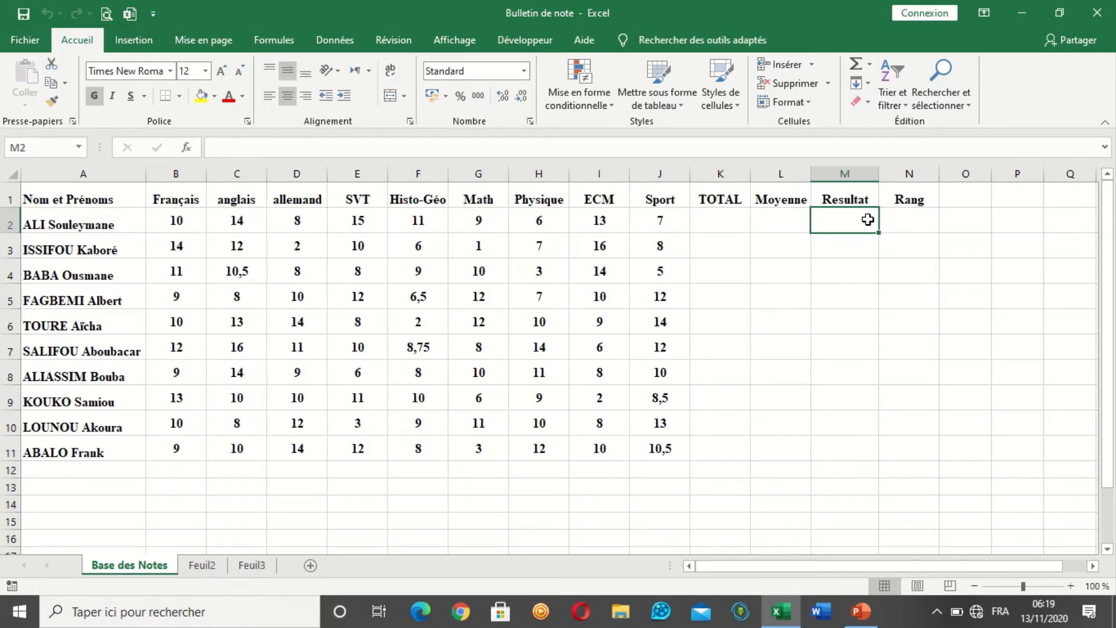
left_click(911, 201)
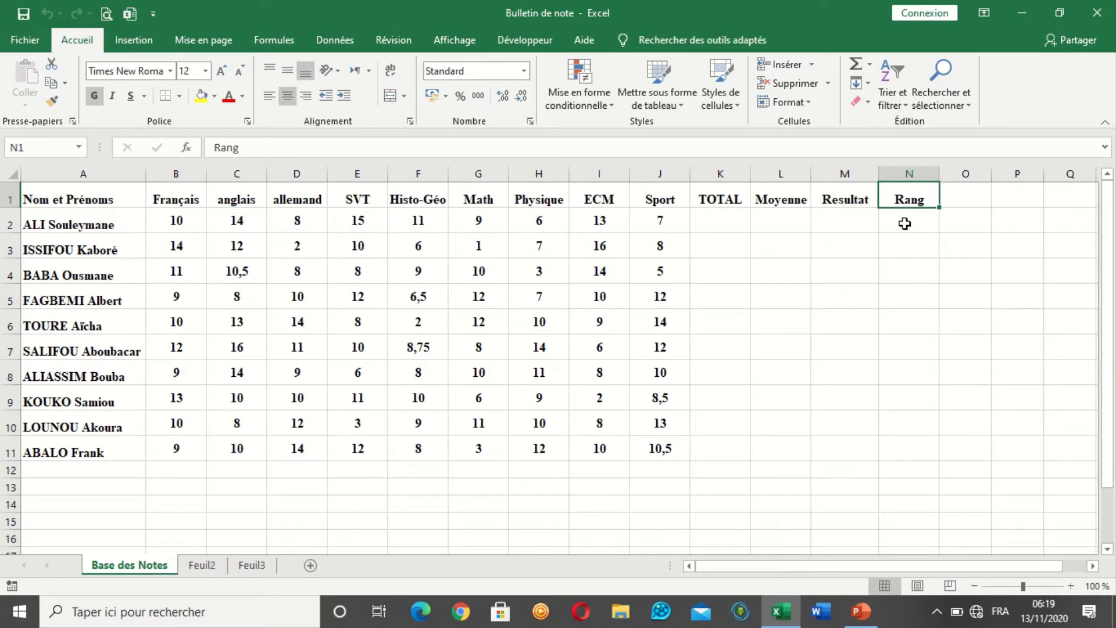
left_click(910, 226)
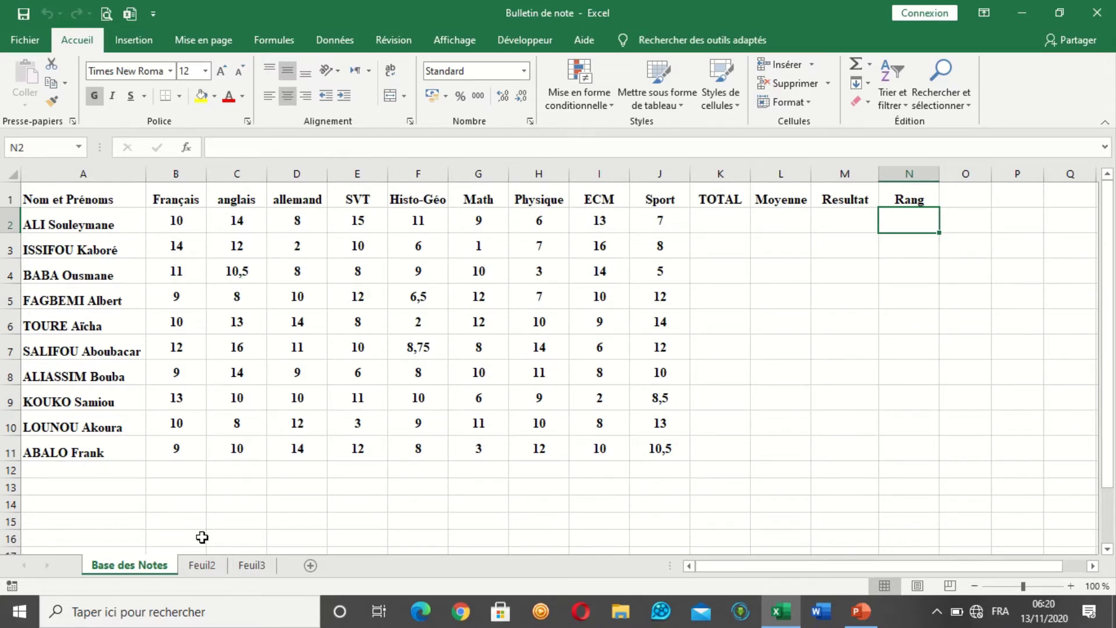
- Examine the first student's row, from the subject grades through the TOTAL, Moyenne, Resultat and Rang cells
left_click(80, 224)
left_click(3, 222)
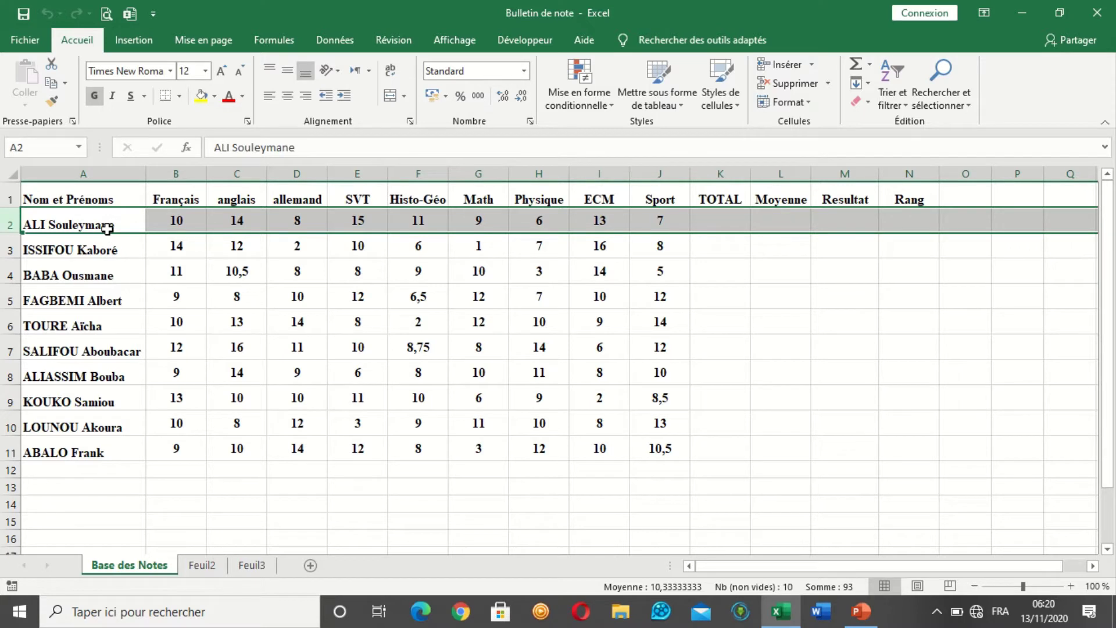
left_click(181, 217)
left_click(254, 220)
left_click(301, 221)
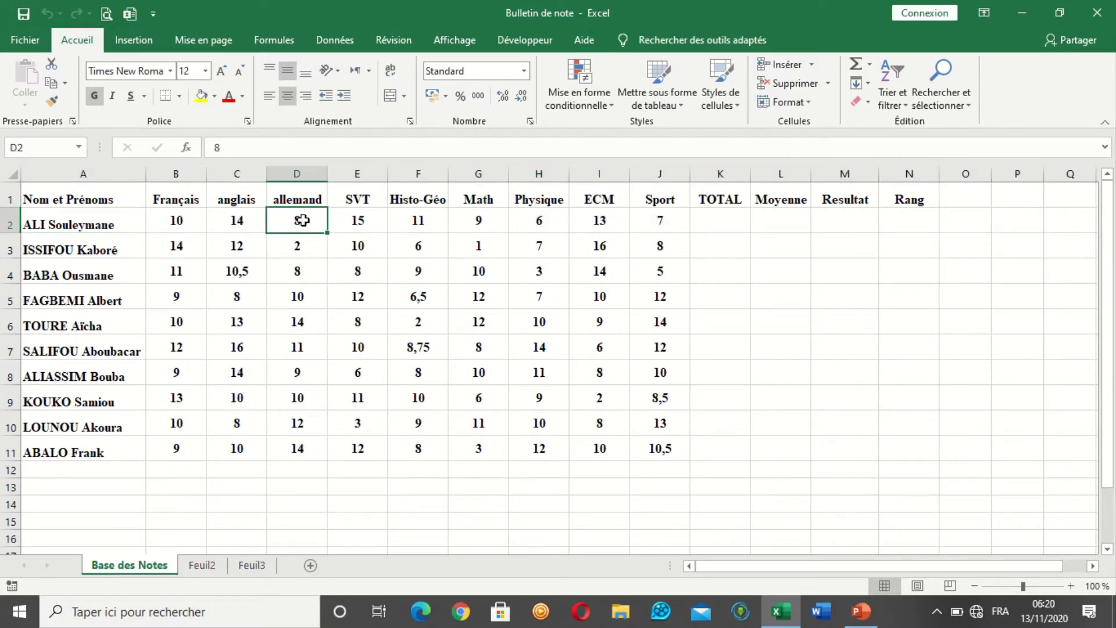
left_click(660, 222)
left_click(734, 223)
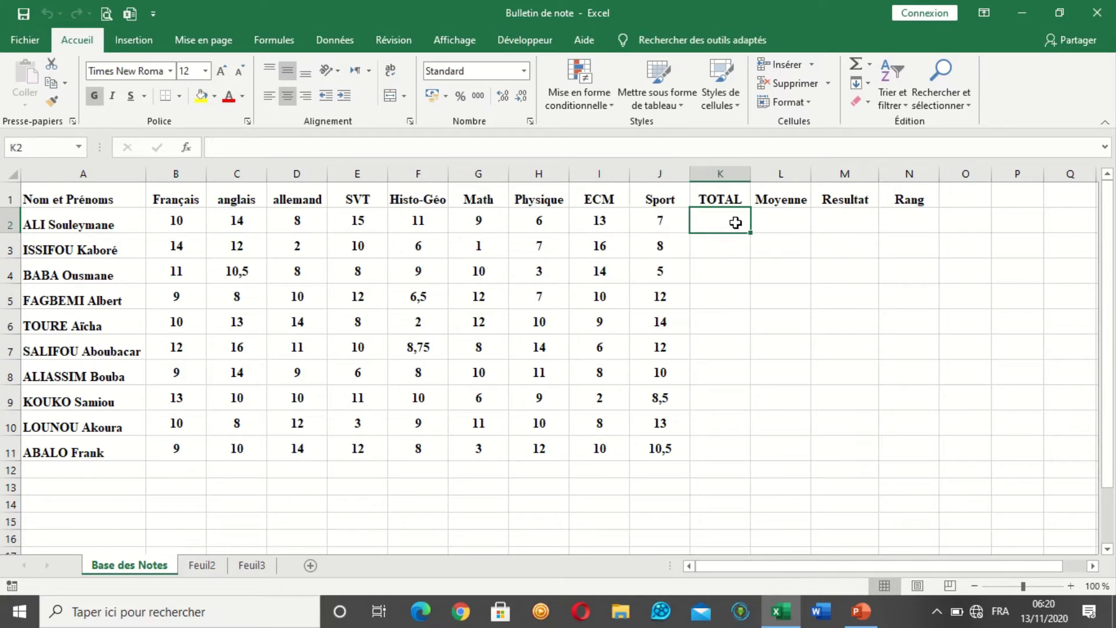
left_click(787, 221)
left_click(866, 222)
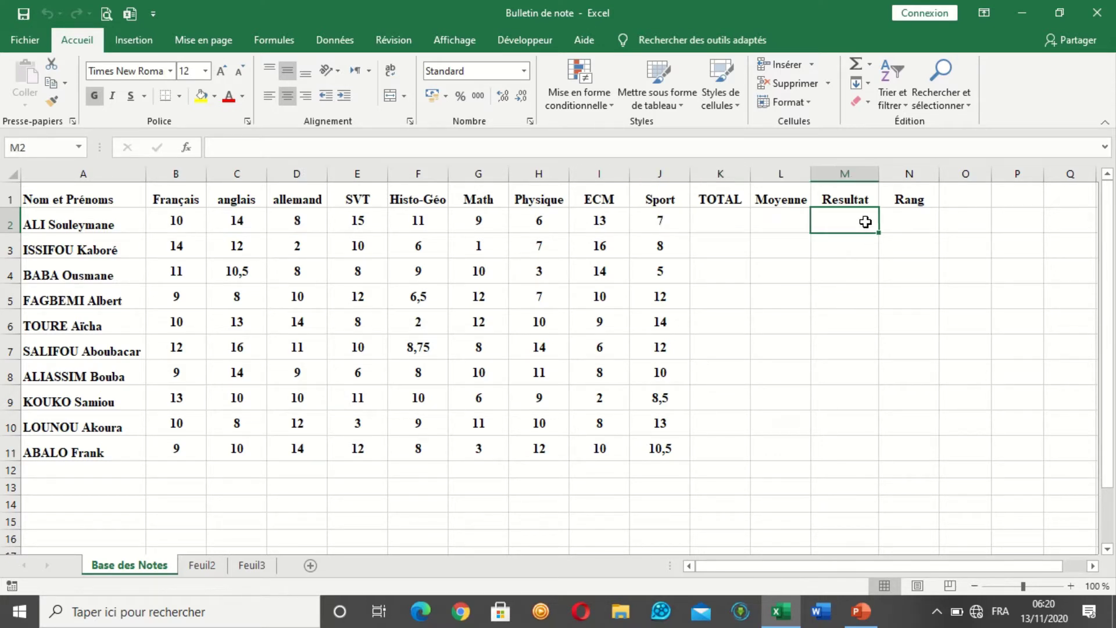
left_click(929, 218)
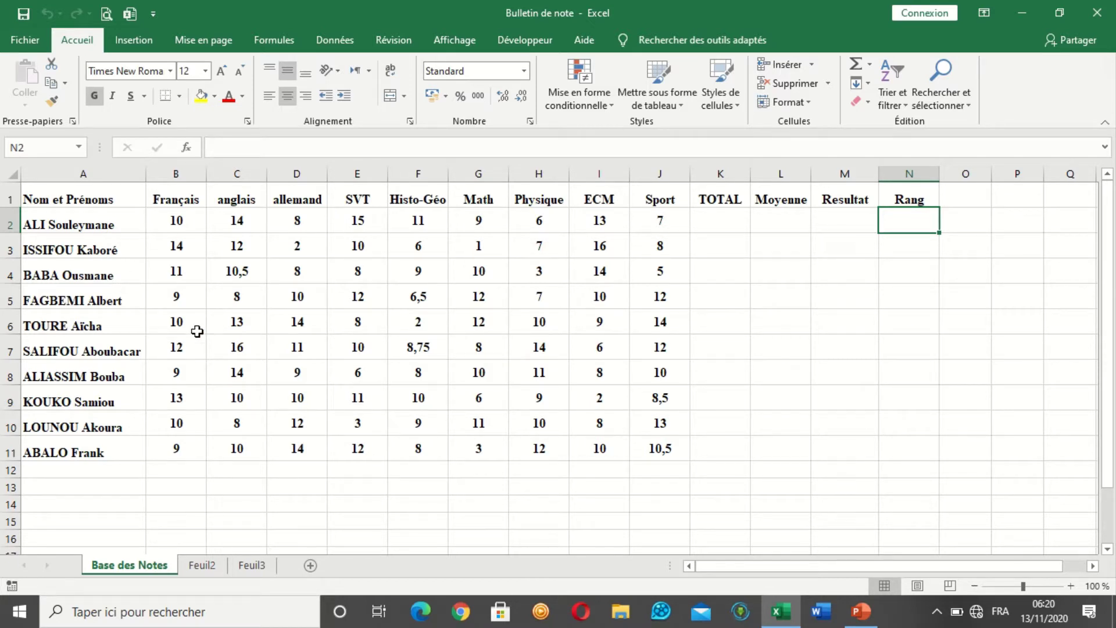
- Rename the Feuil2 sheet, which holds the report card template, as Bulletin
left_click(199, 568)
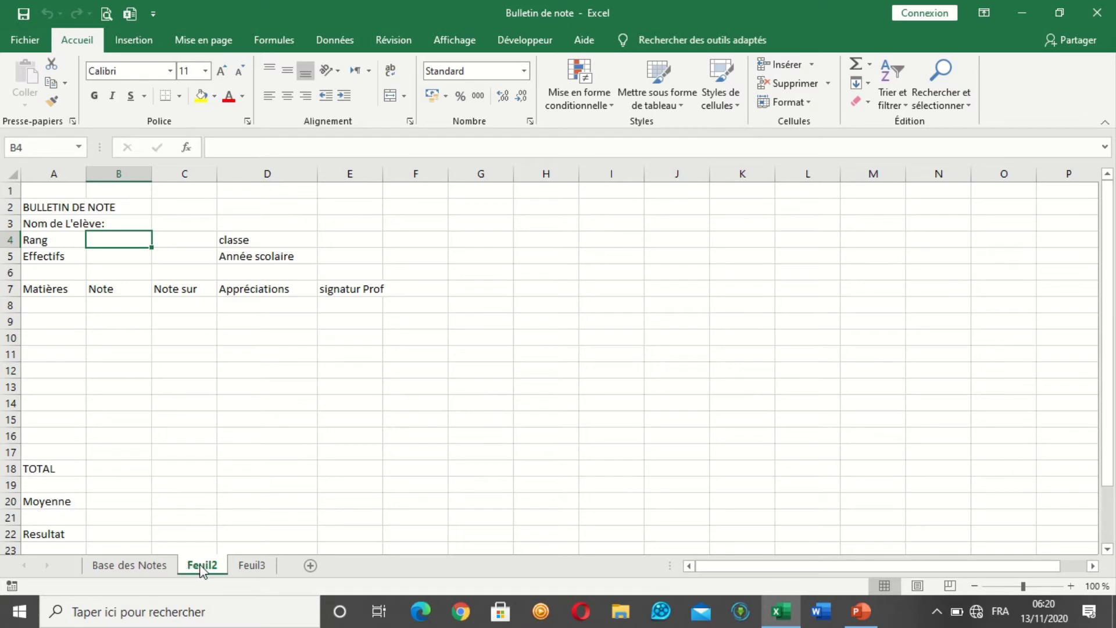
double_click(202, 567)
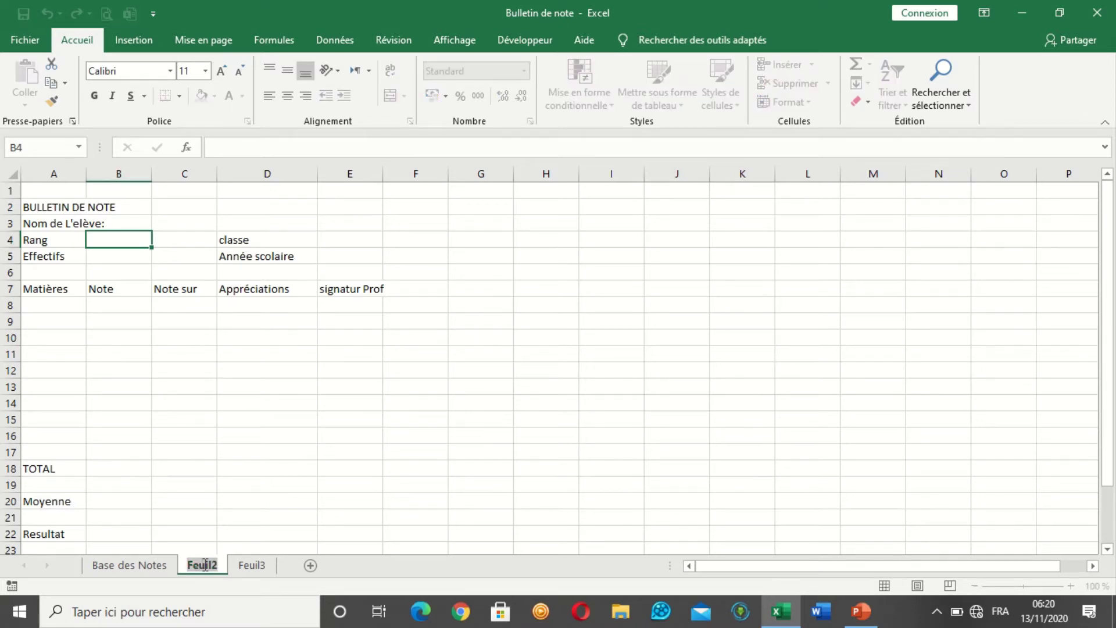
type("Bu")
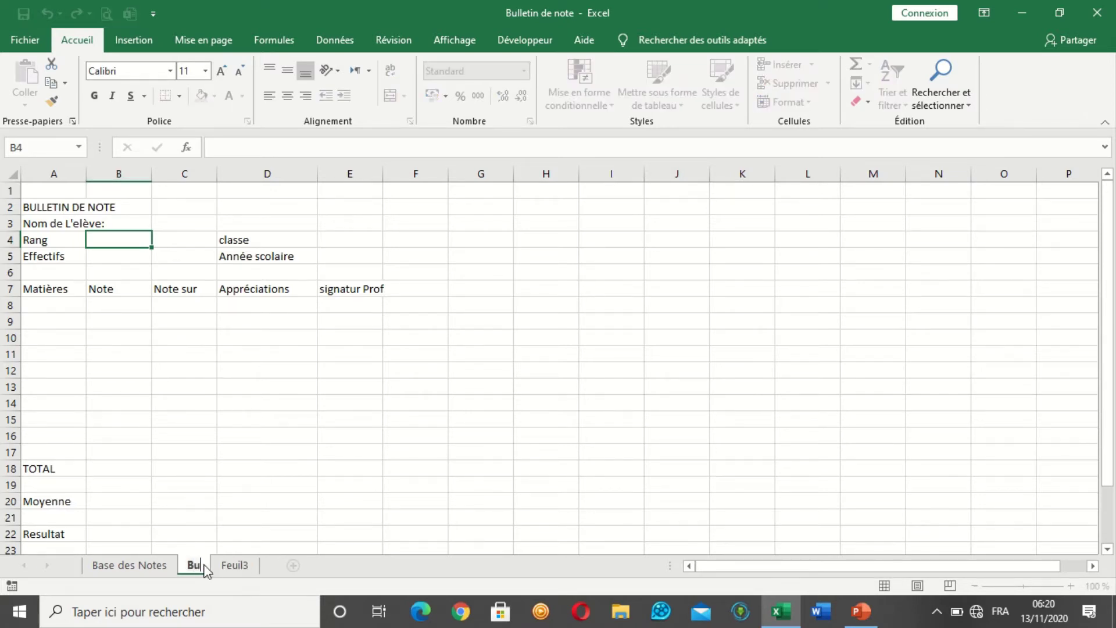
type("lletin")
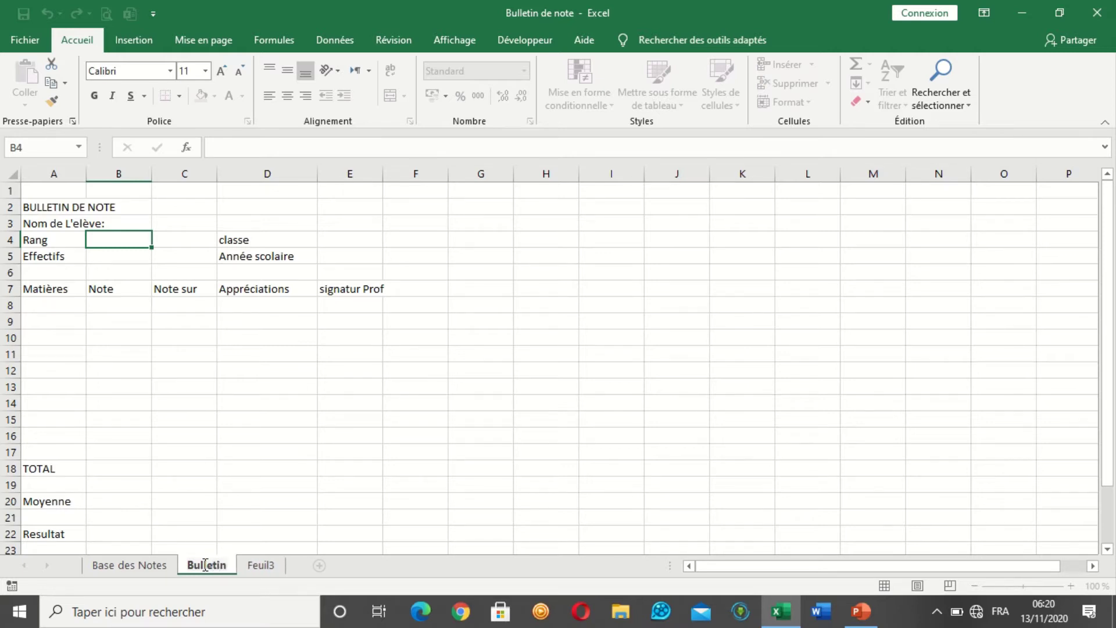
left_click(164, 567)
left_click(192, 568)
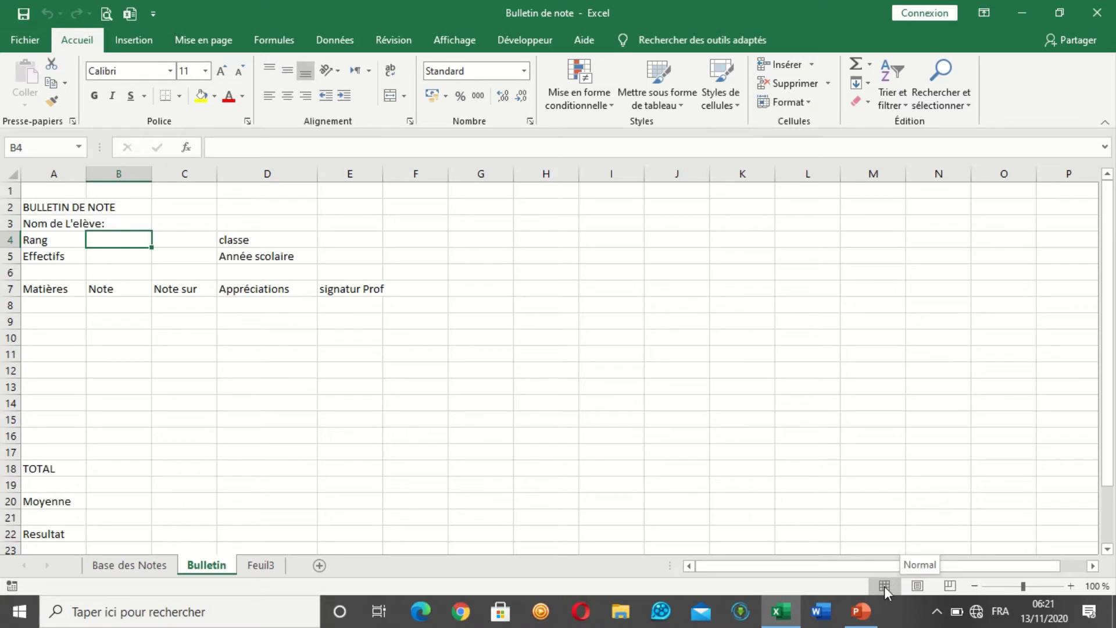
- Show the Bulletin sheet in page layout view and check how the template fits the page down to its footer
left_click(923, 588)
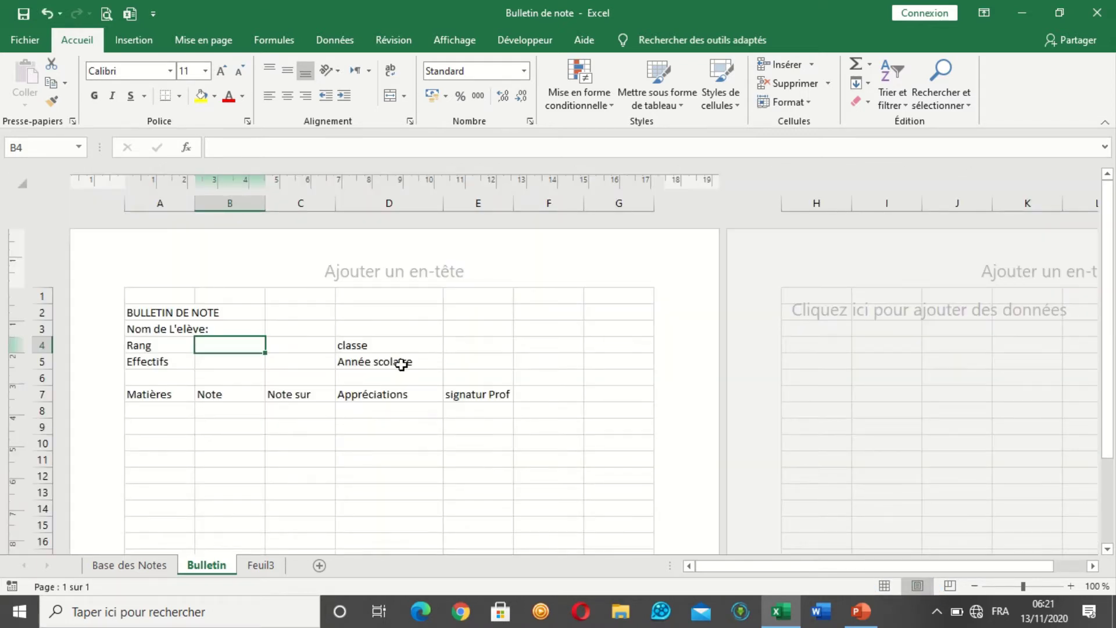
scroll(401, 365, "down", 5)
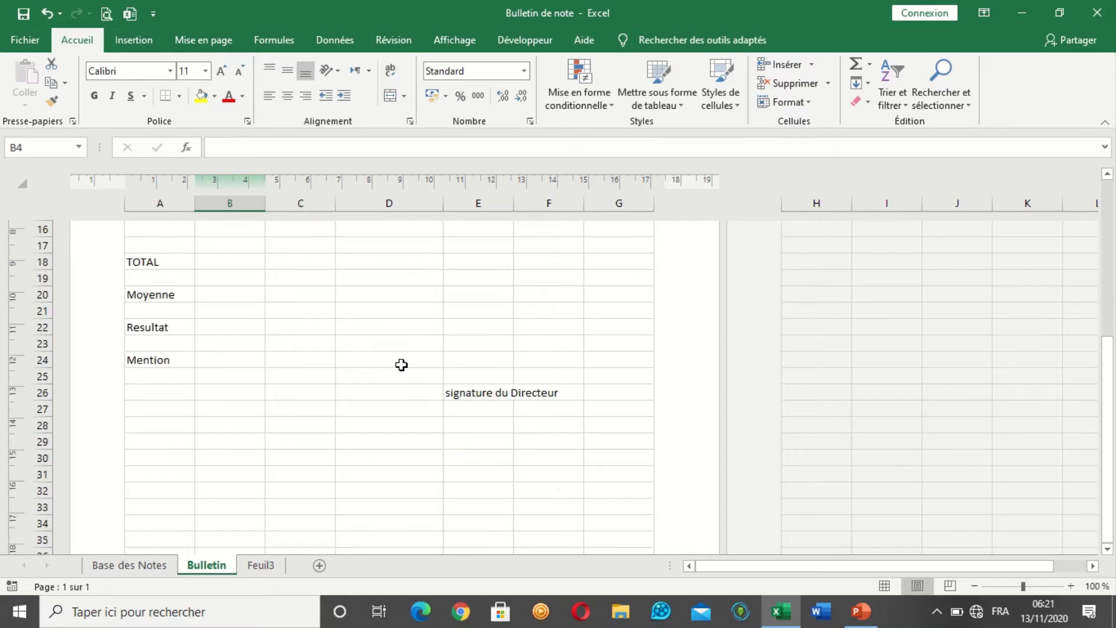
scroll(401, 365, "down", 7)
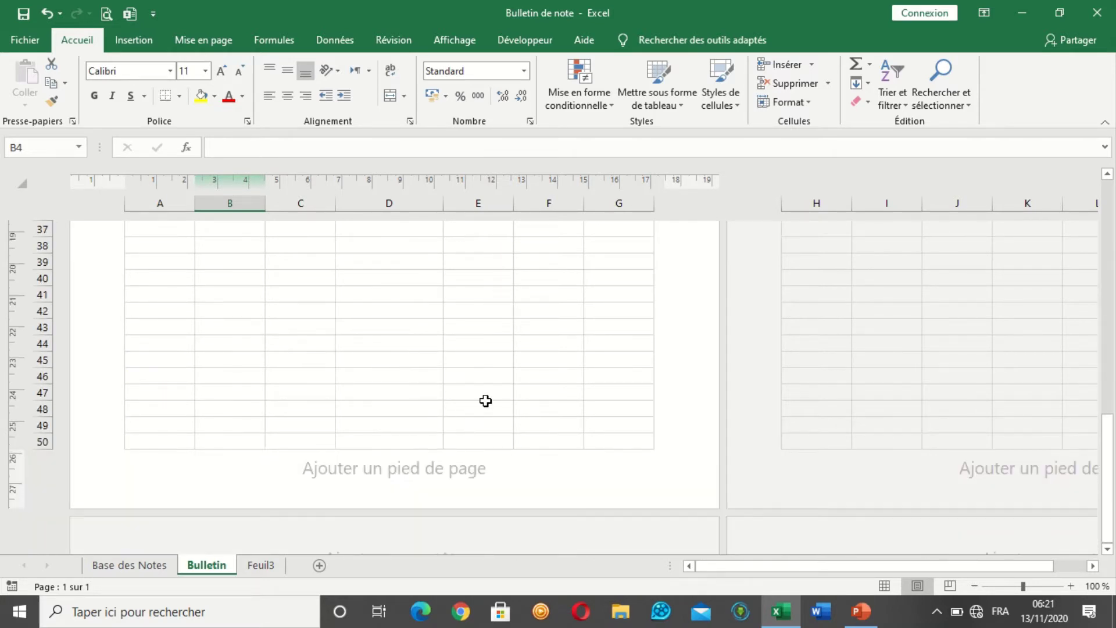
scroll(522, 425, "up", 3)
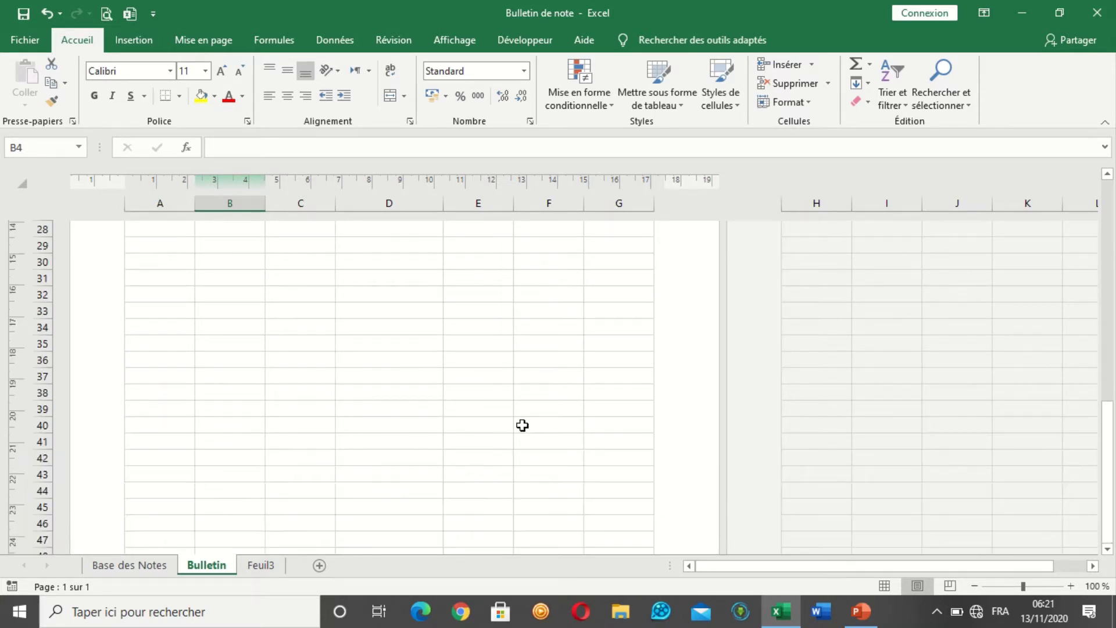
scroll(522, 425, "up", 10)
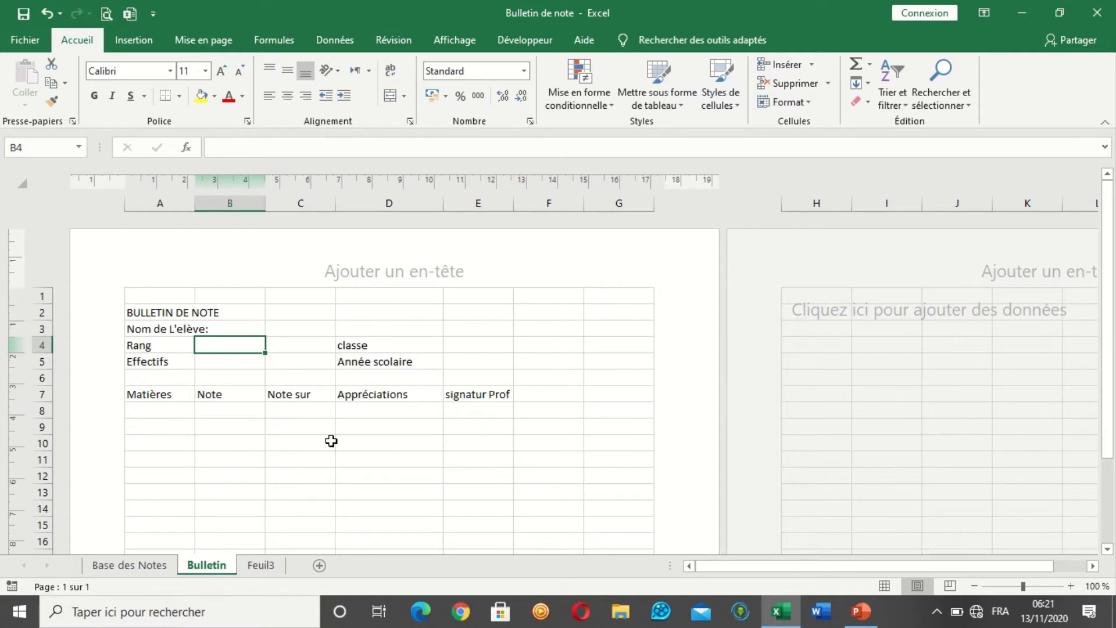
scroll(329, 441, "down", 9)
scroll(410, 508, "down", 6)
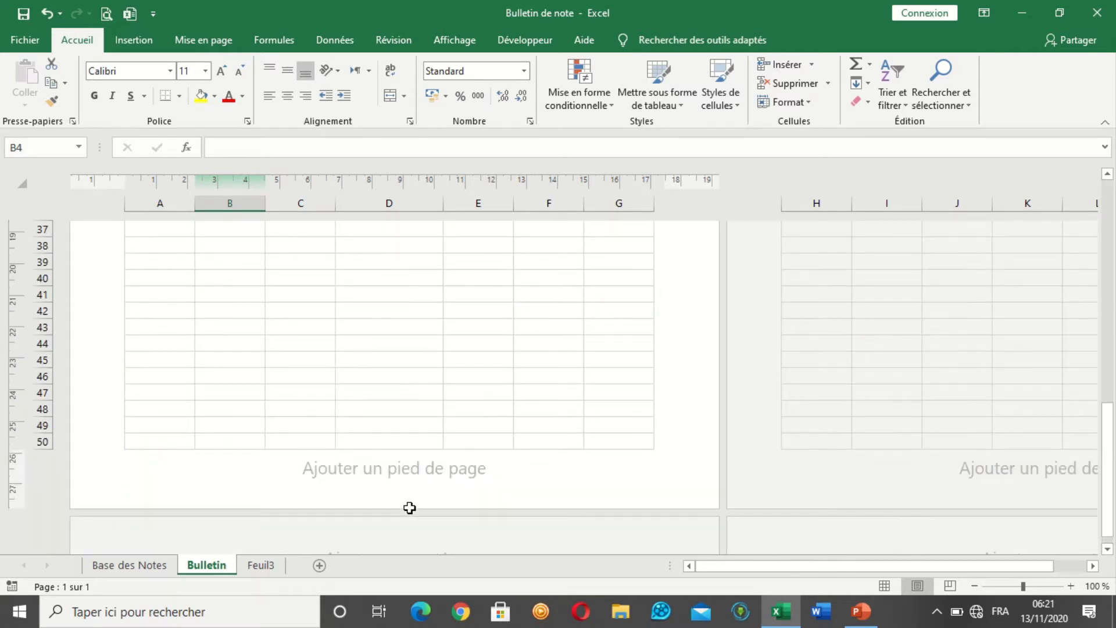
scroll(409, 508, "up", 15)
scroll(410, 508, "up", 3)
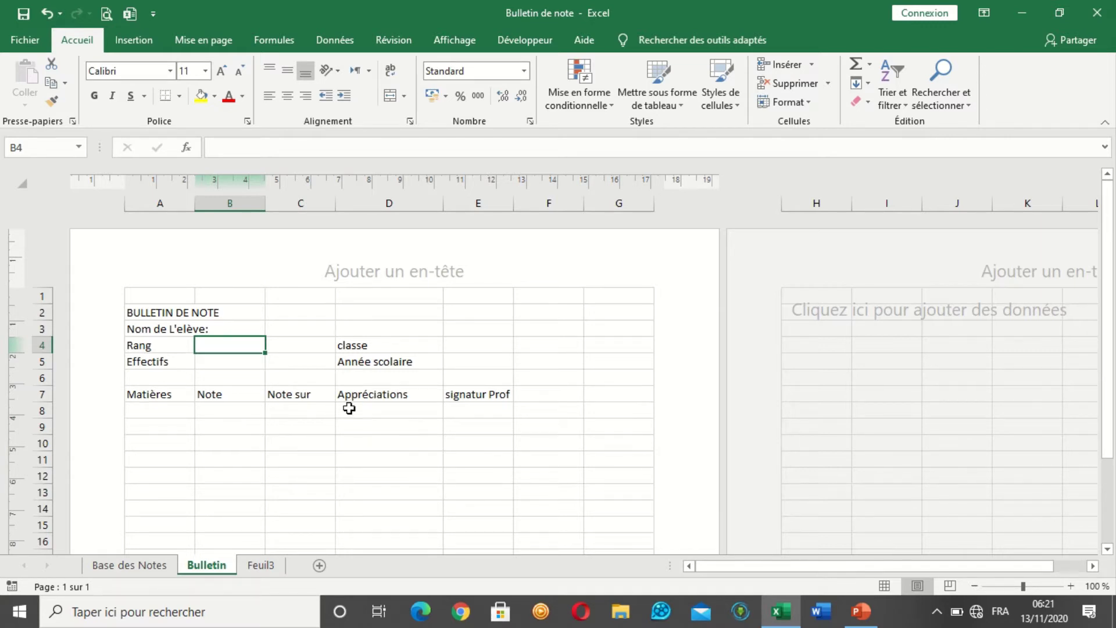
- Merge cells A2 to F2 containing the BULLETIN DE NOTE title without centring the text
left_click(211, 315)
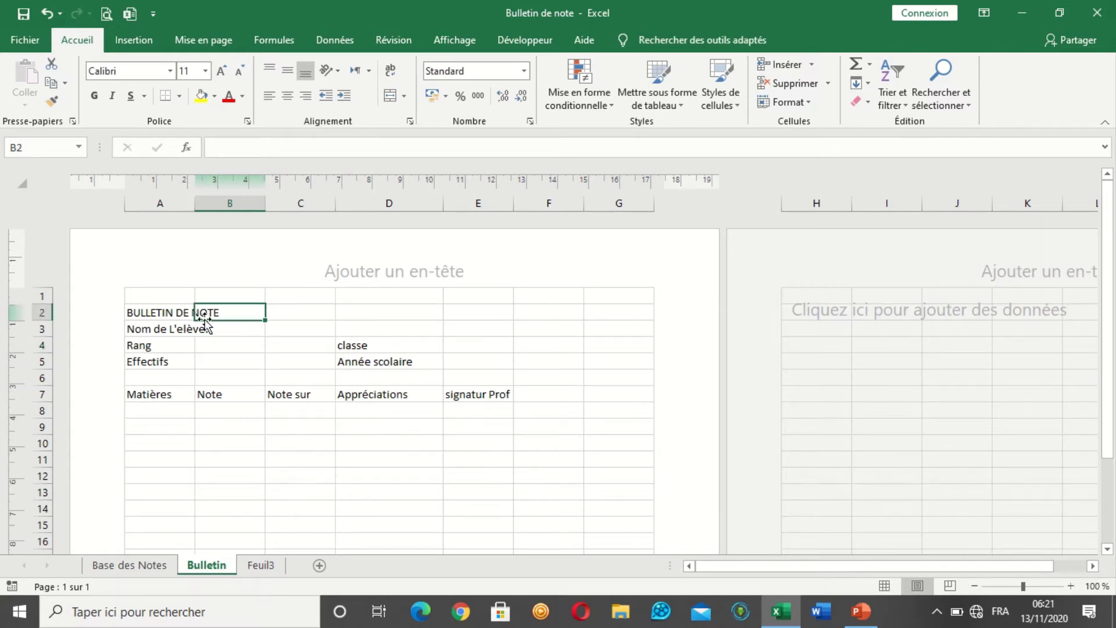
left_click(155, 317)
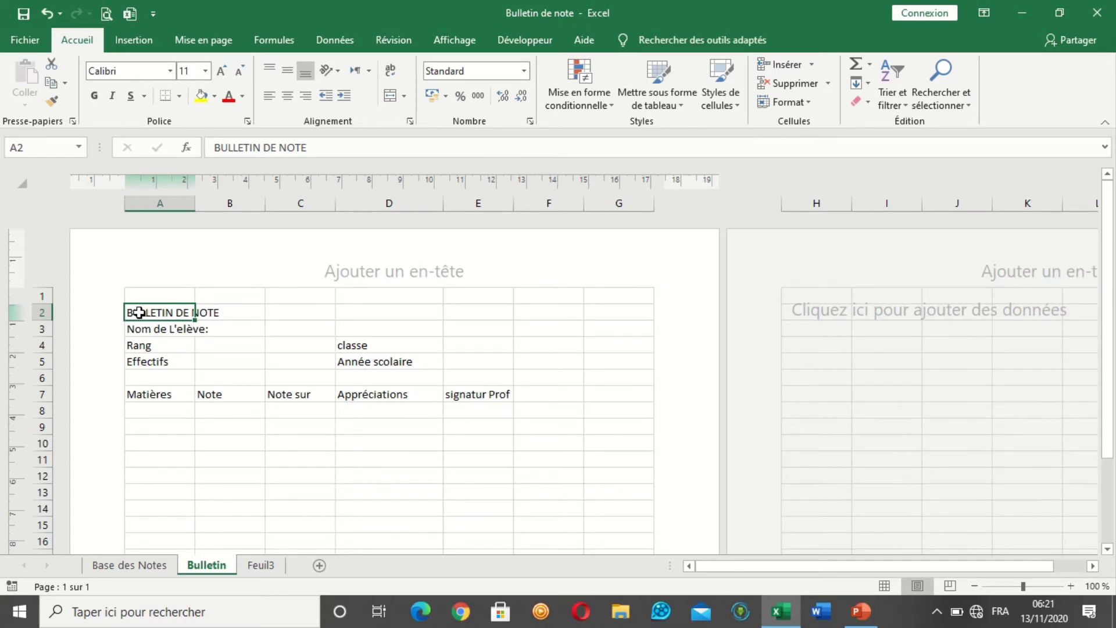
left_click_drag(139, 313, 525, 315)
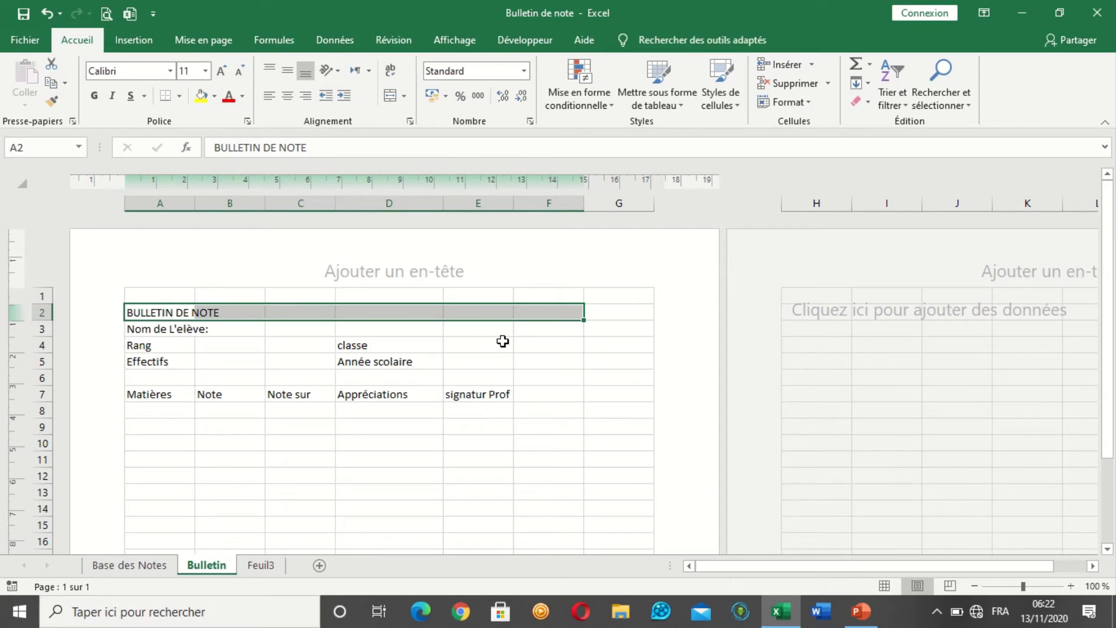
left_click(403, 96)
left_click(423, 141)
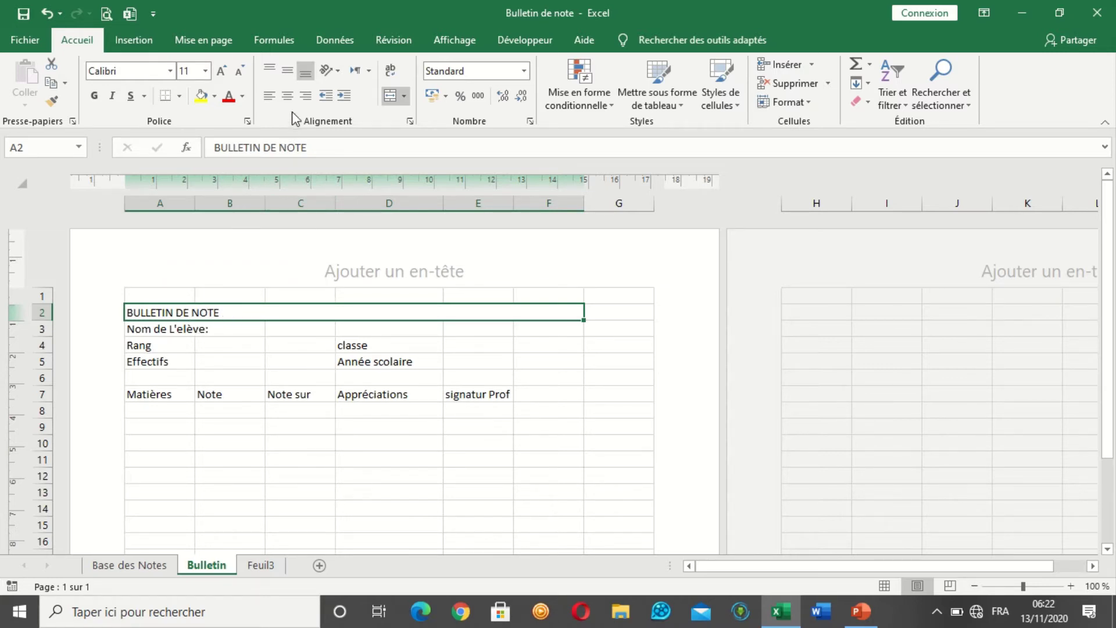
- Centre the BULLETIN DE NOTE title horizontally within its merged cell
left_click(288, 95)
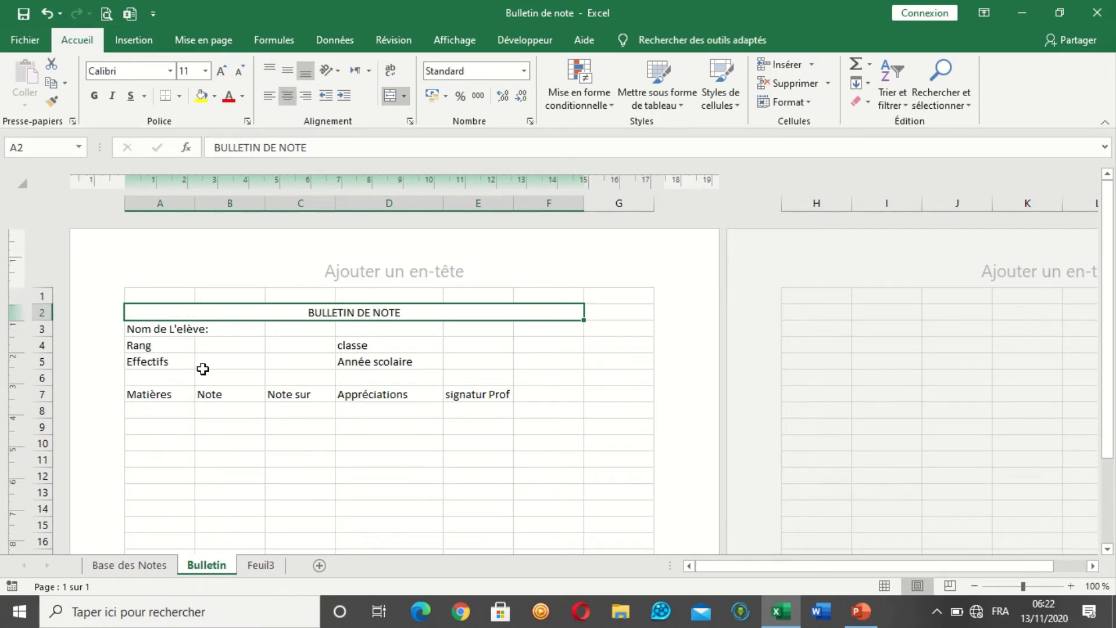
scroll(203, 369, "down", 2)
scroll(203, 369, "up", 3)
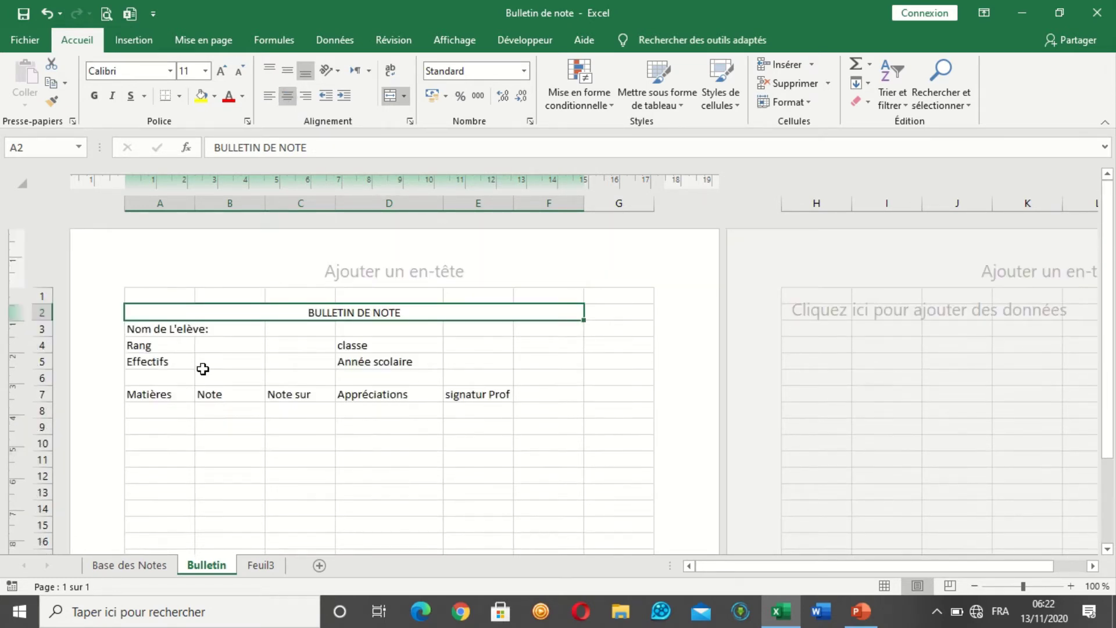
- Set the font size of the whole report card template, columns A to G from row 1 down, to 14
left_click(157, 297)
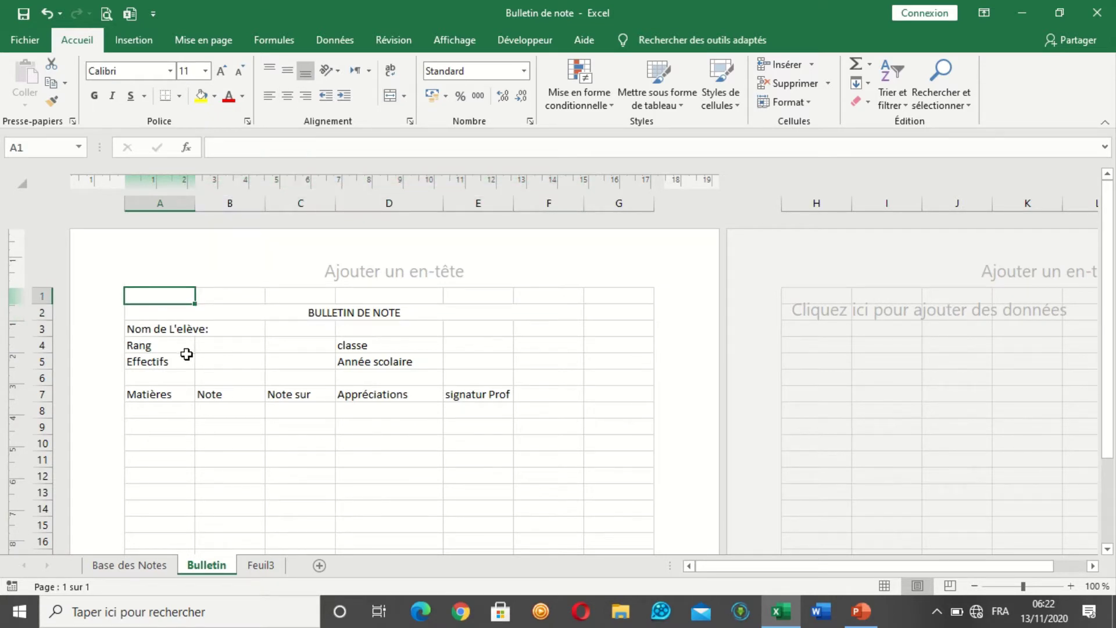
left_click(161, 327)
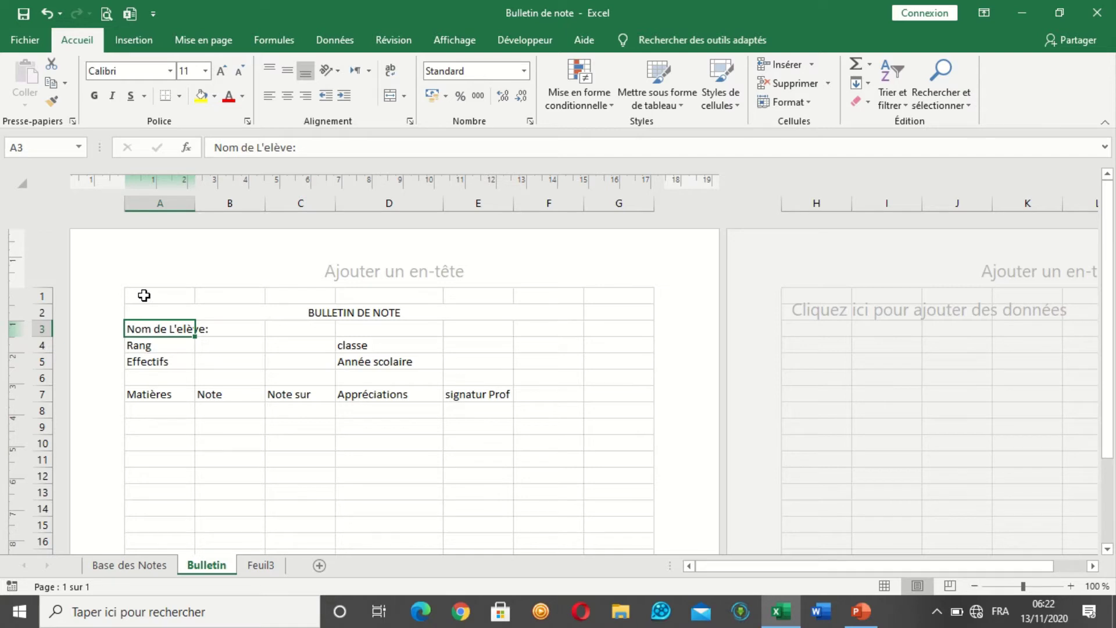
left_click_drag(145, 296, 631, 309)
scroll(468, 281, "up", 8)
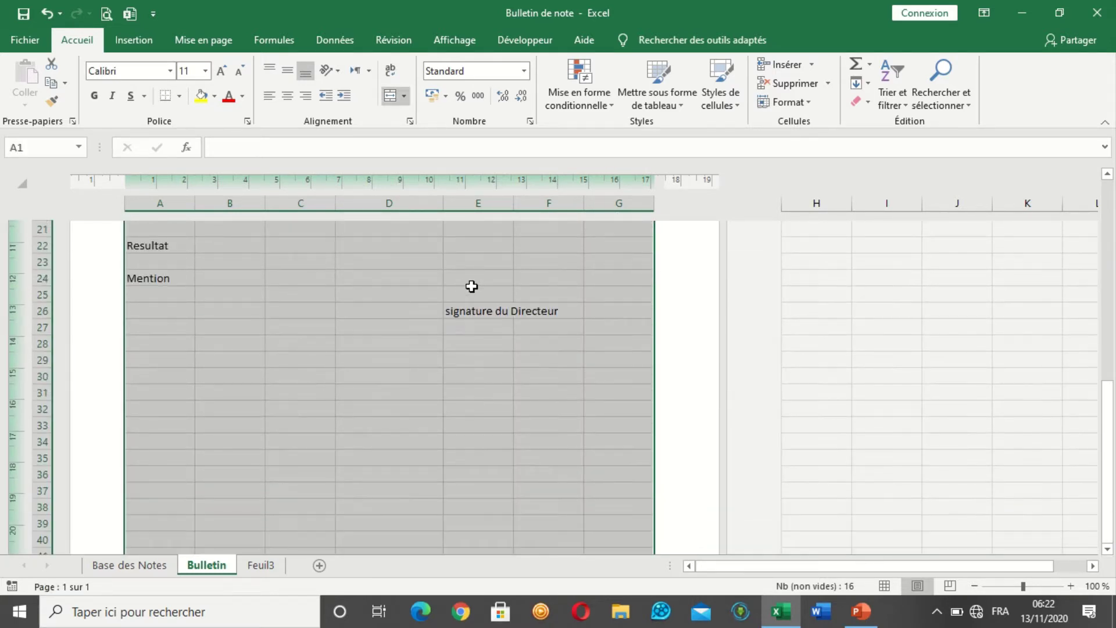
scroll(472, 286, "up", 7)
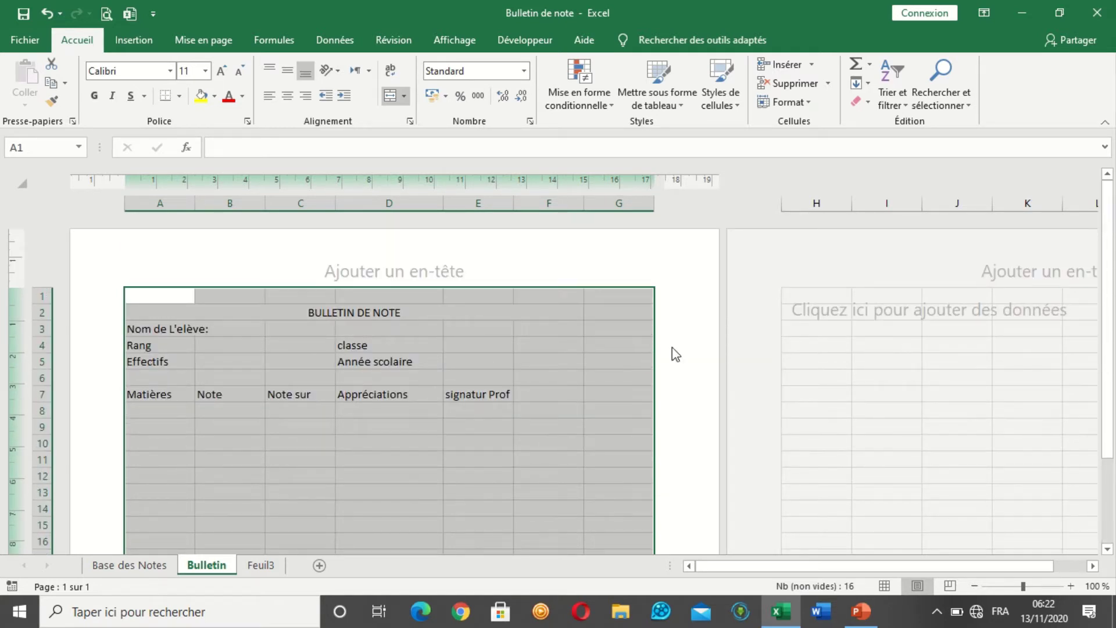
scroll(625, 507, "down", 5)
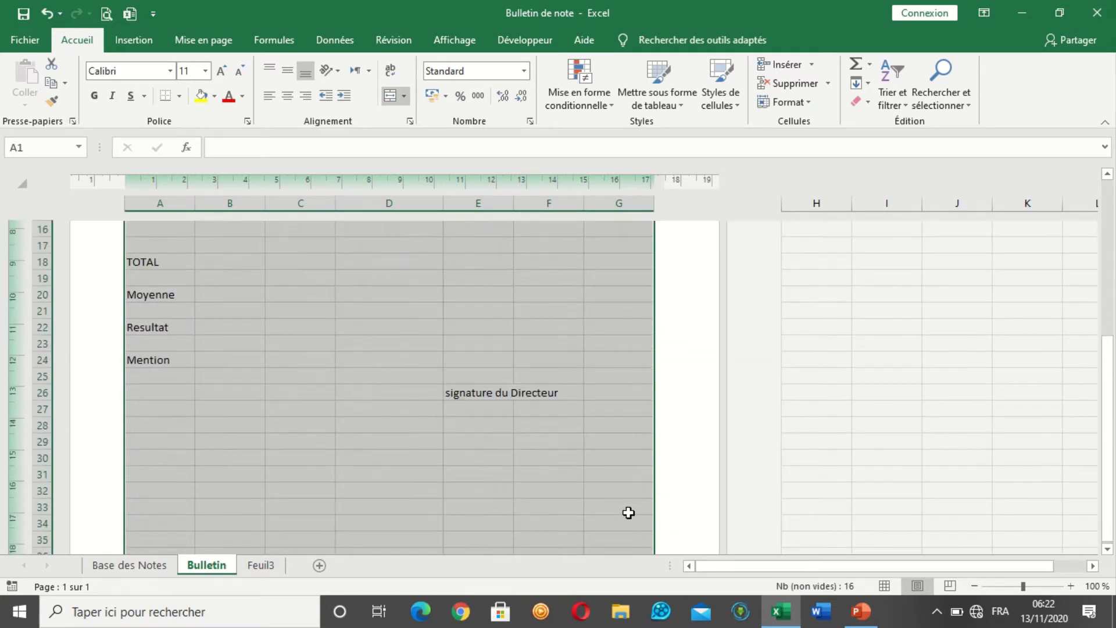
scroll(611, 510, "down", 2)
scroll(204, 391, "up", 8)
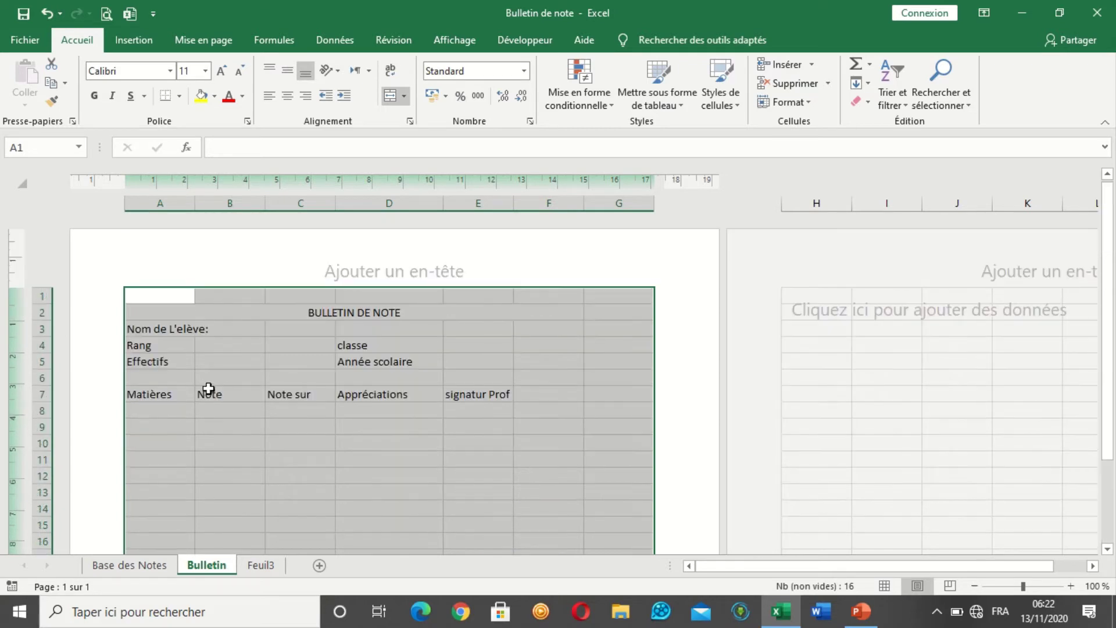
left_click(204, 71)
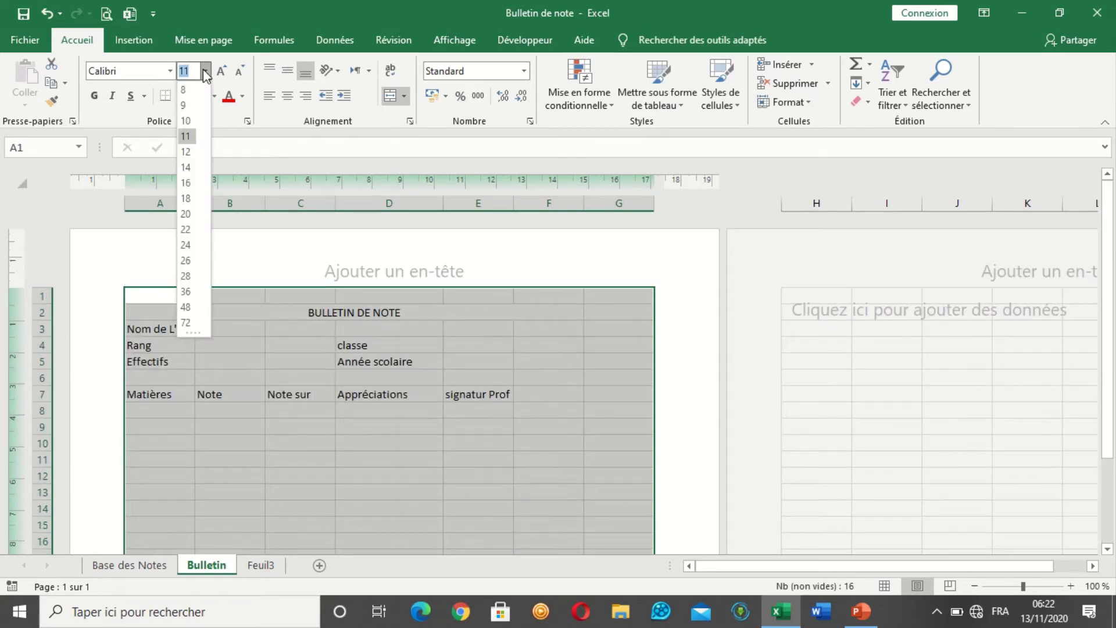
left_click(186, 167)
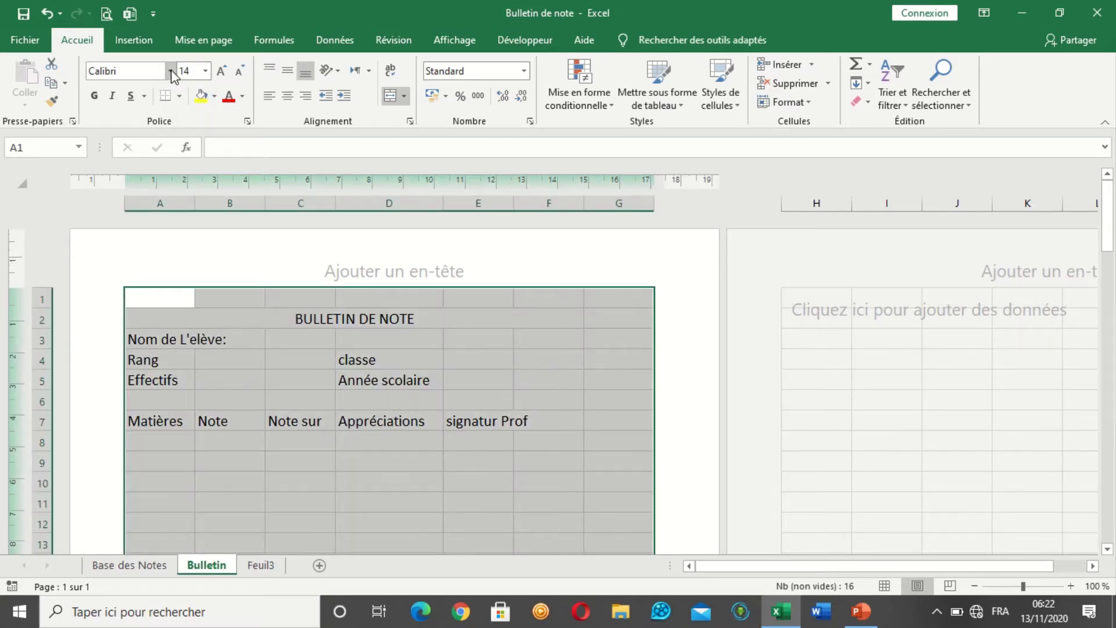
- Change the font of the selected template cells to Times New Roman
left_click(171, 71)
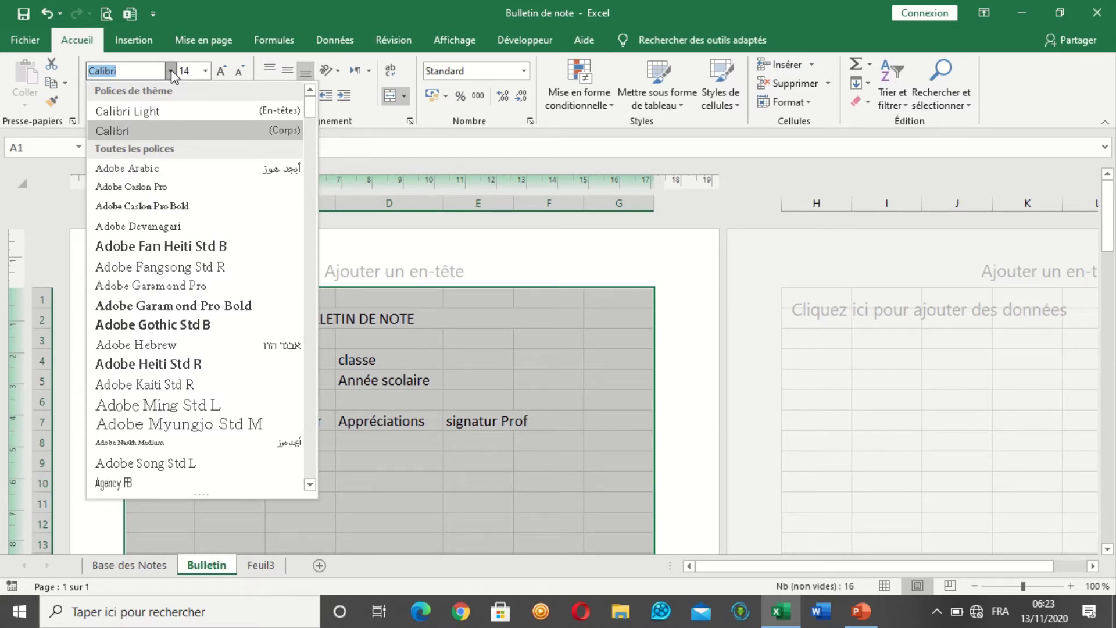
type("Times")
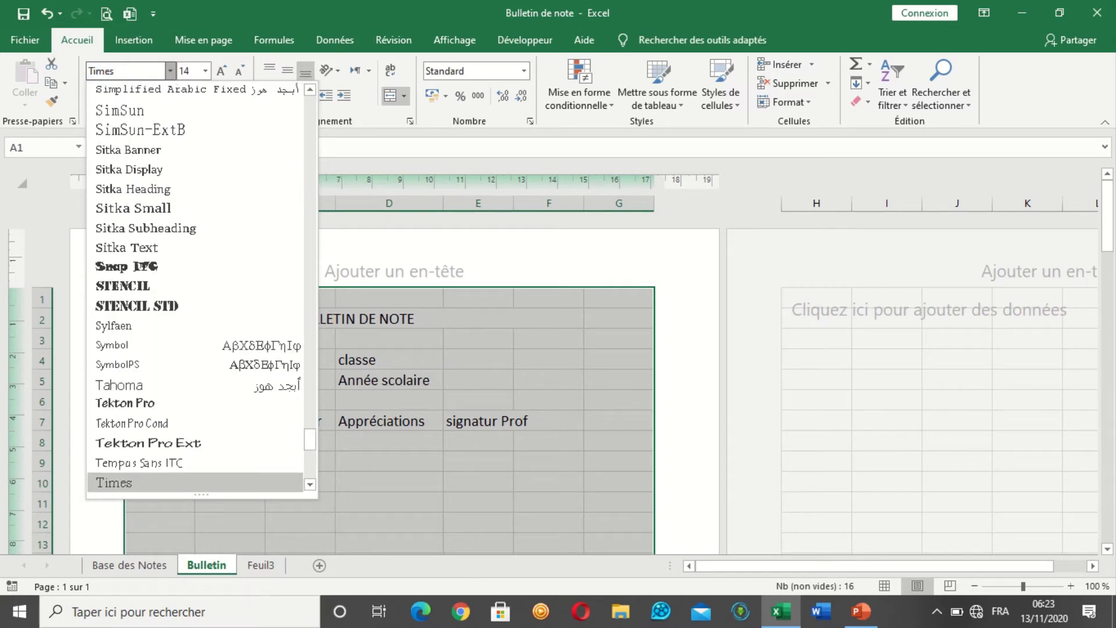
type("n")
key("BackSpace")
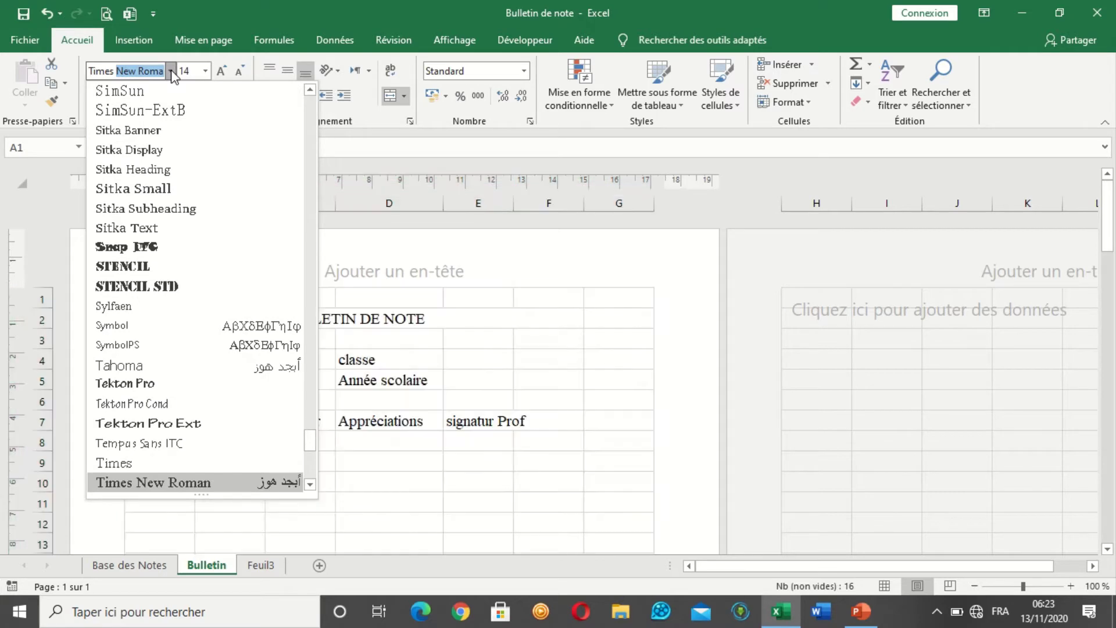
key("Return")
key("ctrl+a")
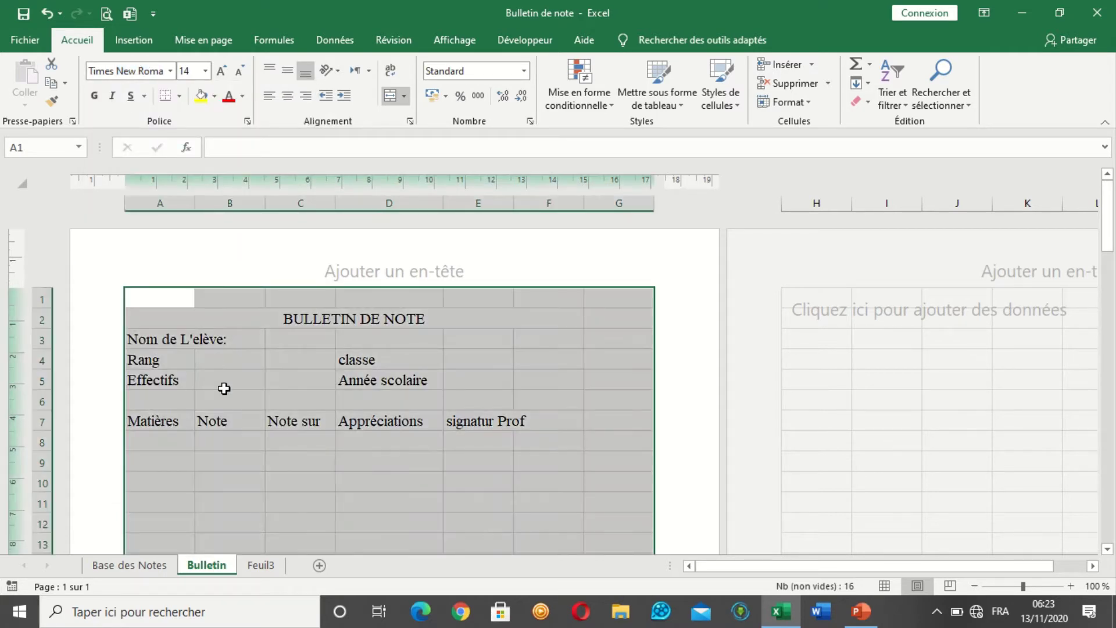
left_click(400, 443)
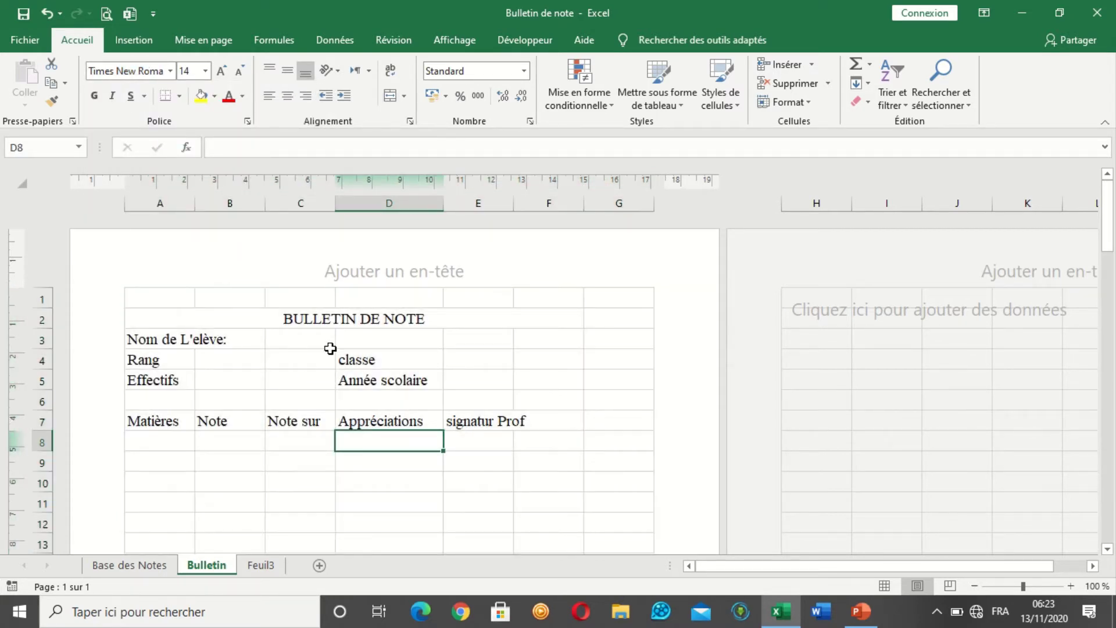
- Enlarge the BULLETIN DE NOTE title to size 18 and make it bold and underlined
left_click(181, 323)
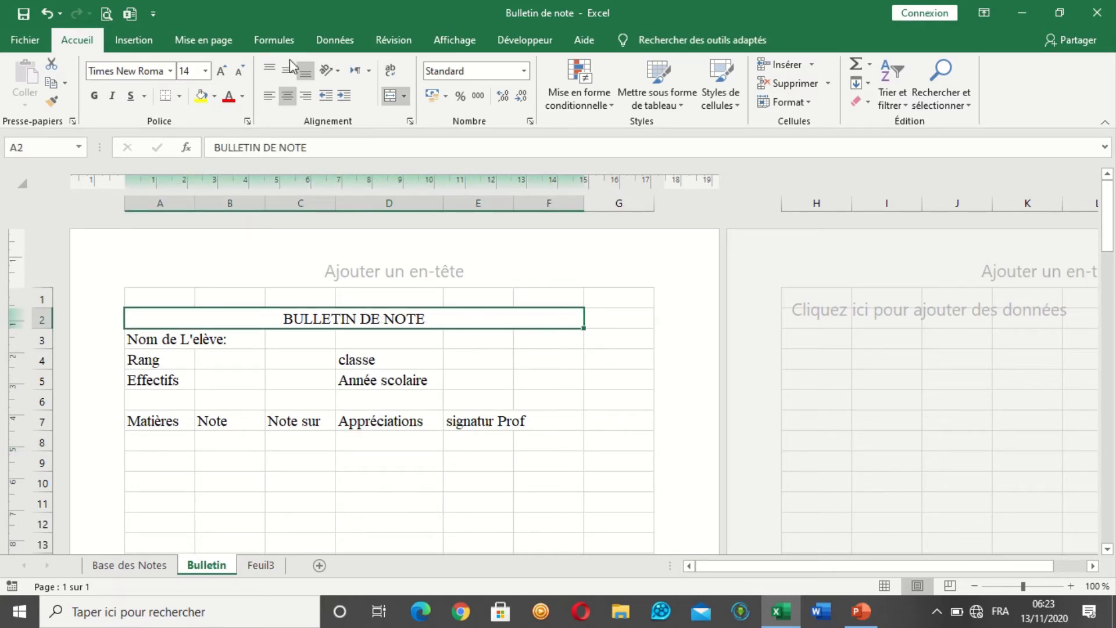
left_click(222, 71)
left_click(222, 71)
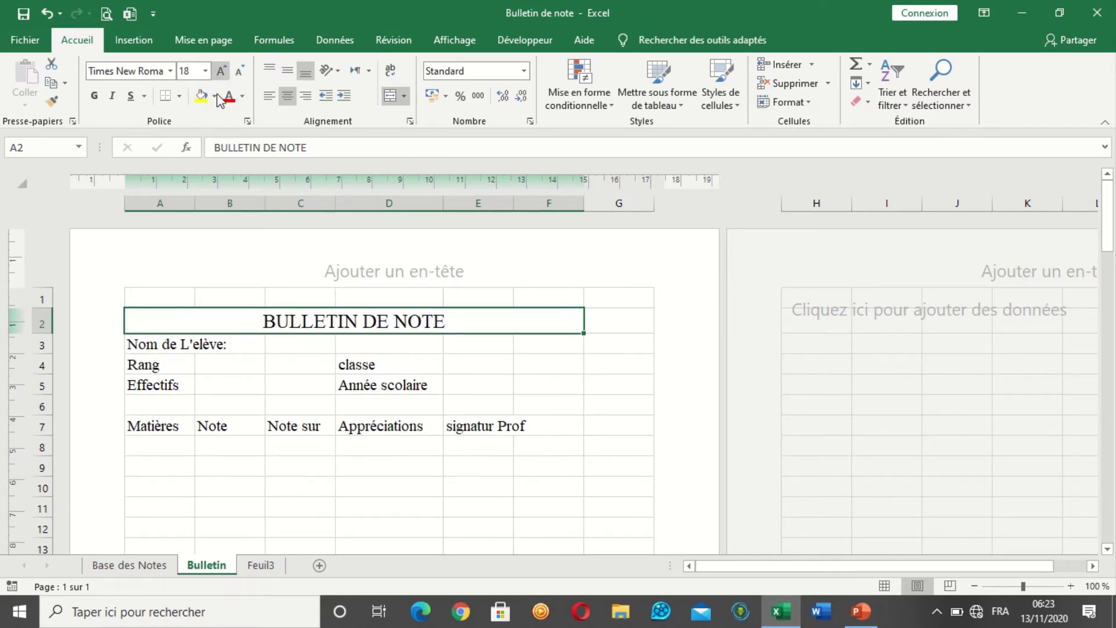
left_click(93, 98)
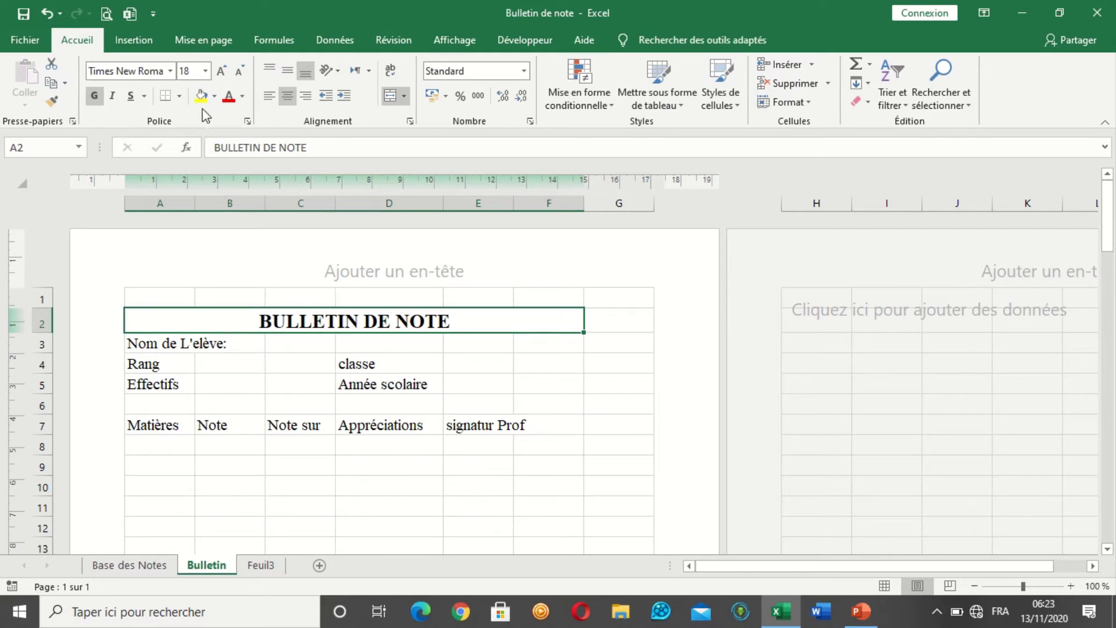
left_click(129, 96)
left_click(418, 363)
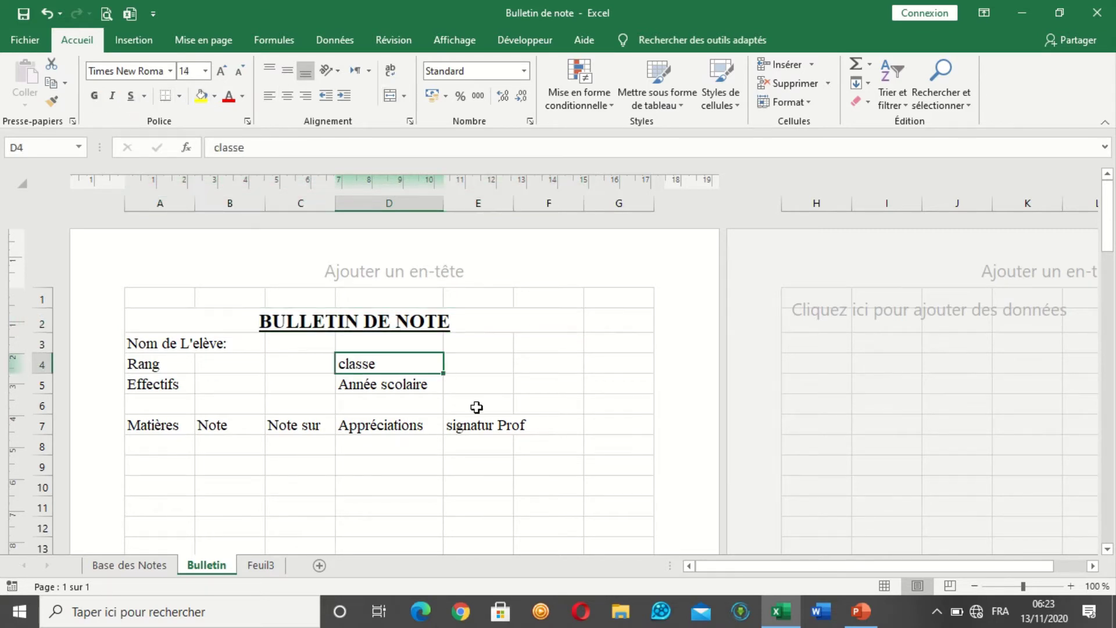
left_click(336, 320)
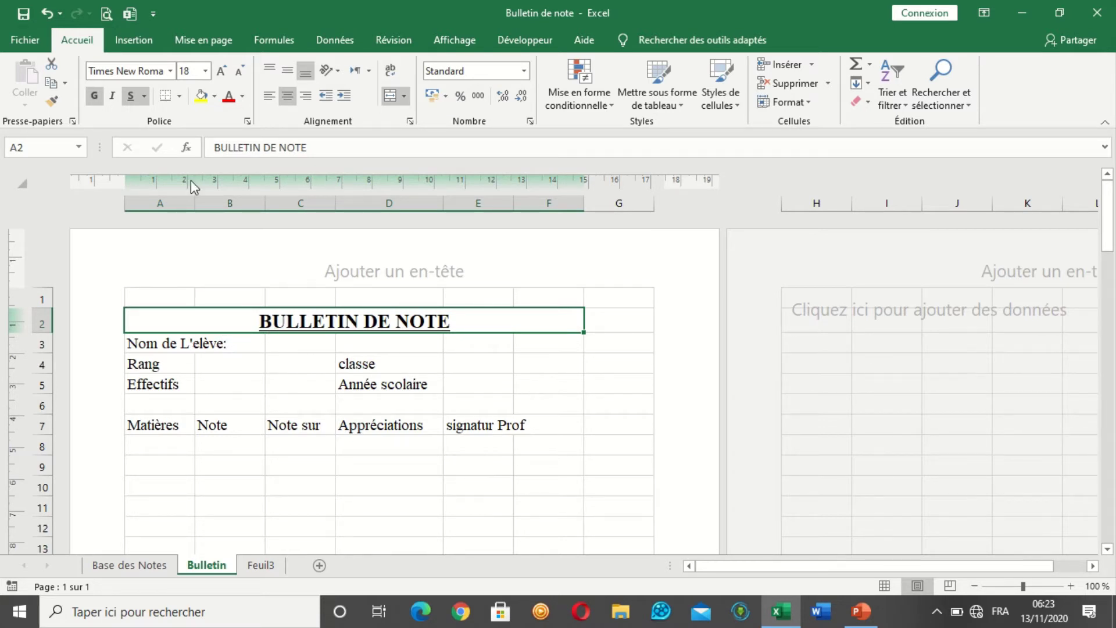
- Widen column A, which holds the Matières heading, to about 4.6 cm
left_click(182, 344)
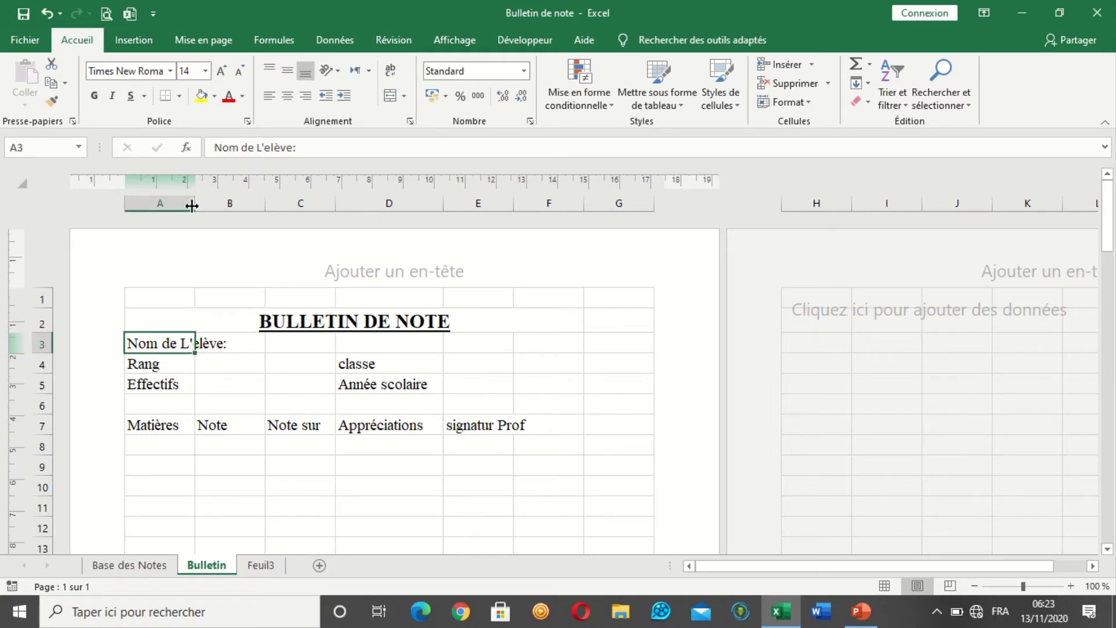
left_click(178, 428)
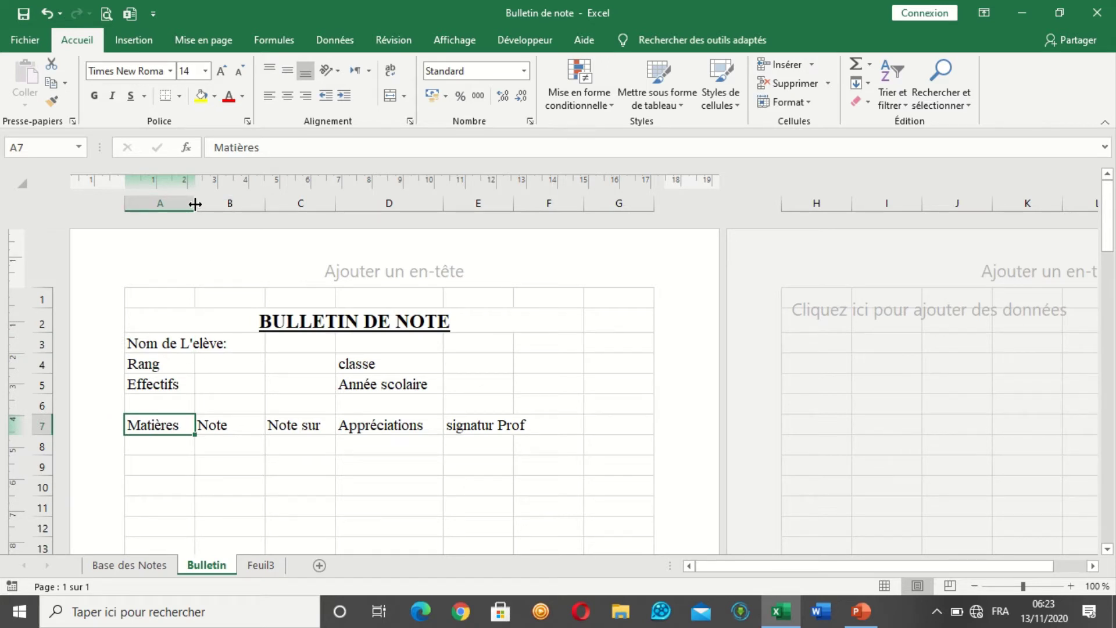
left_click_drag(195, 204, 266, 215)
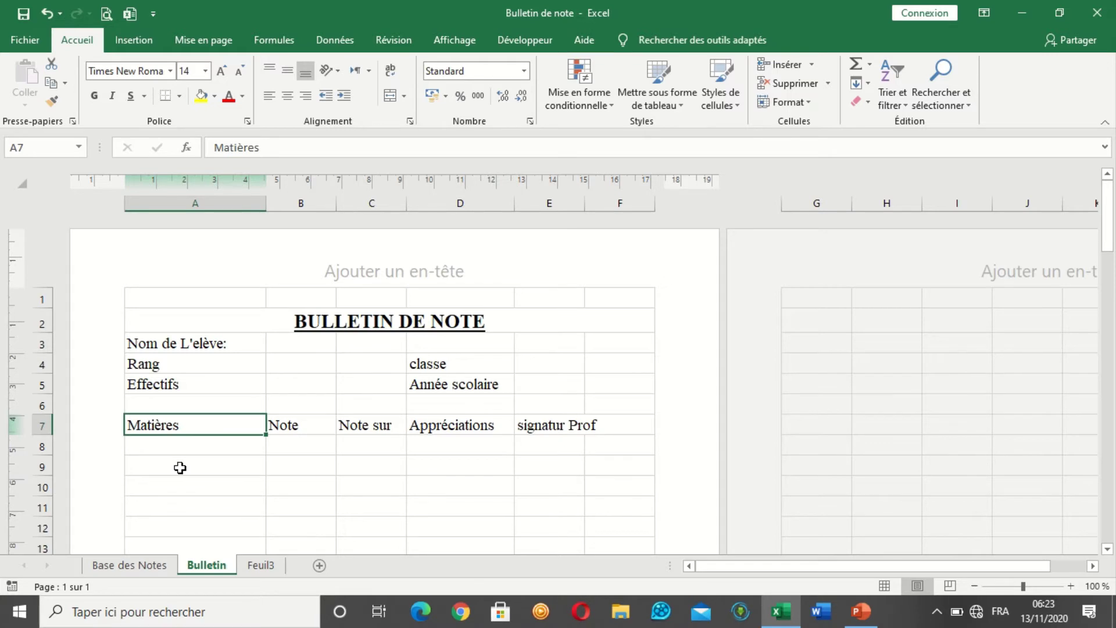
scroll(180, 468, "down", 2)
left_click(207, 315)
scroll(211, 384, "up", 2)
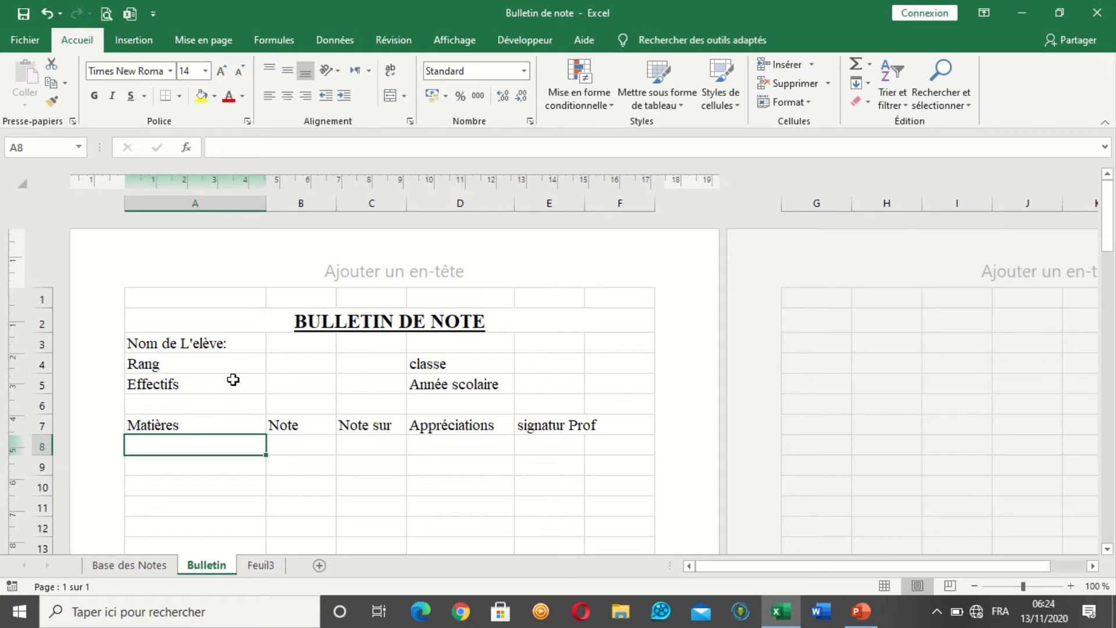
- Insert a blank row above the Nom de L'elève row and reduce the new row's height slightly
left_click(228, 347)
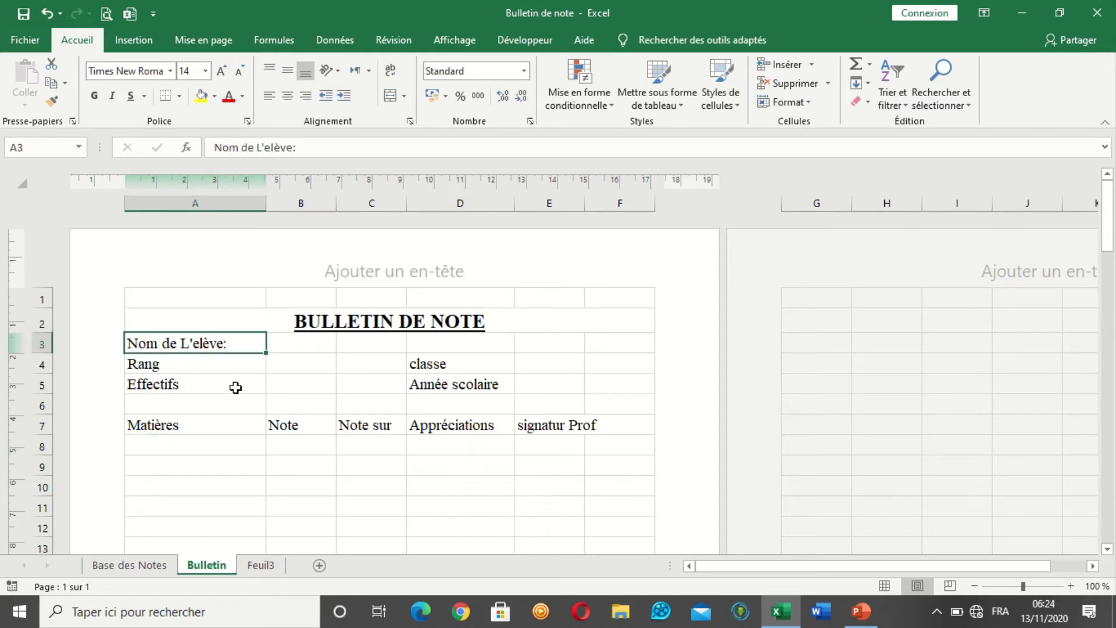
left_click(315, 347)
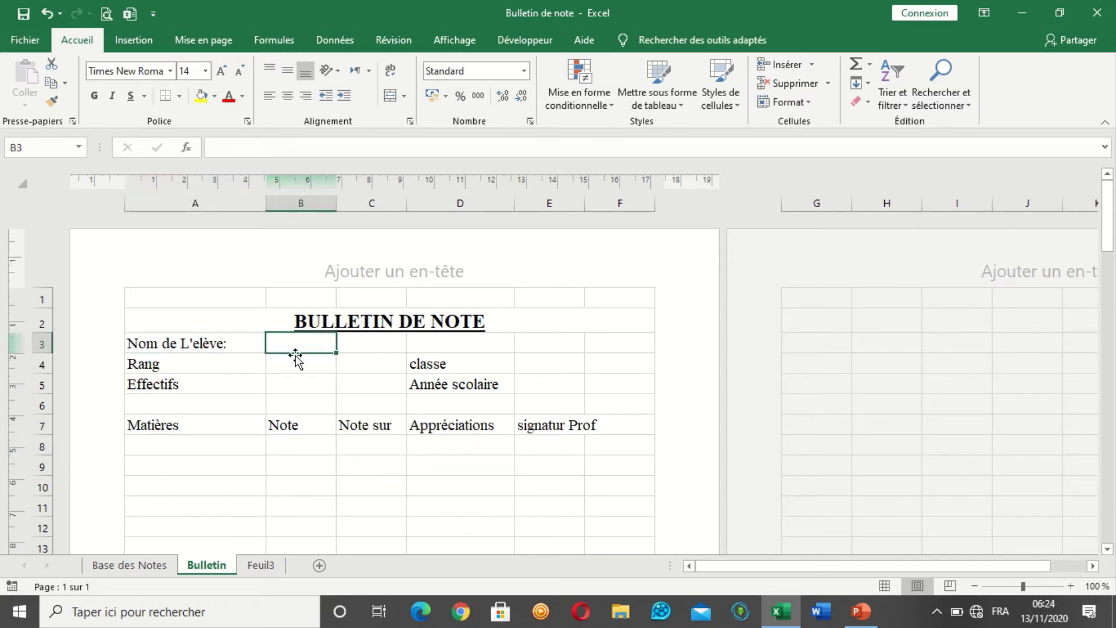
left_click(221, 344)
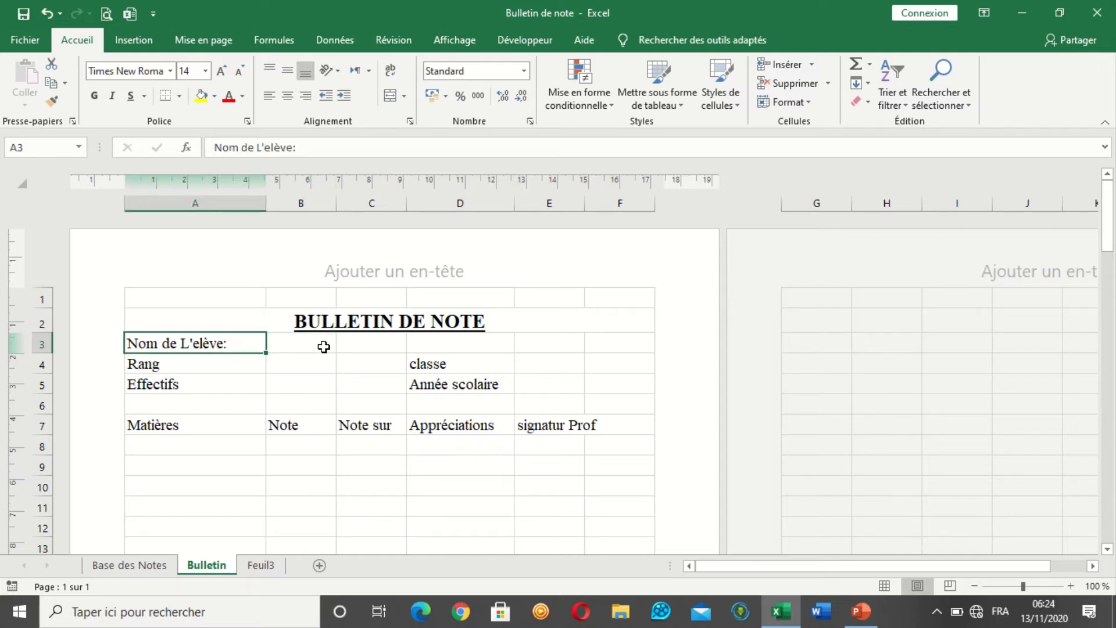
left_click(46, 343)
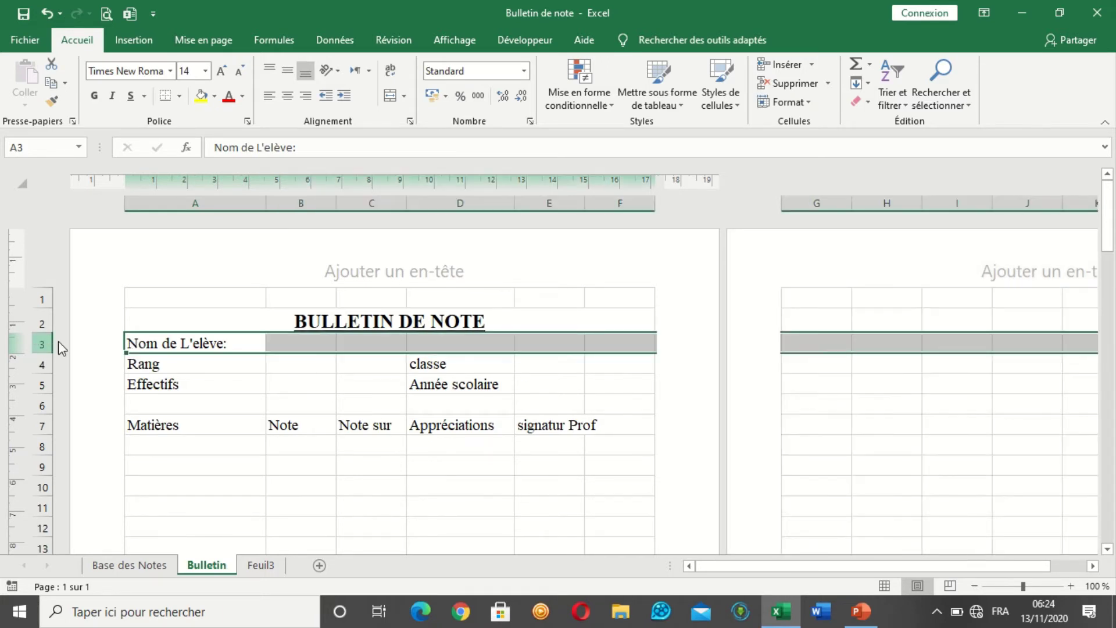
left_click(779, 64)
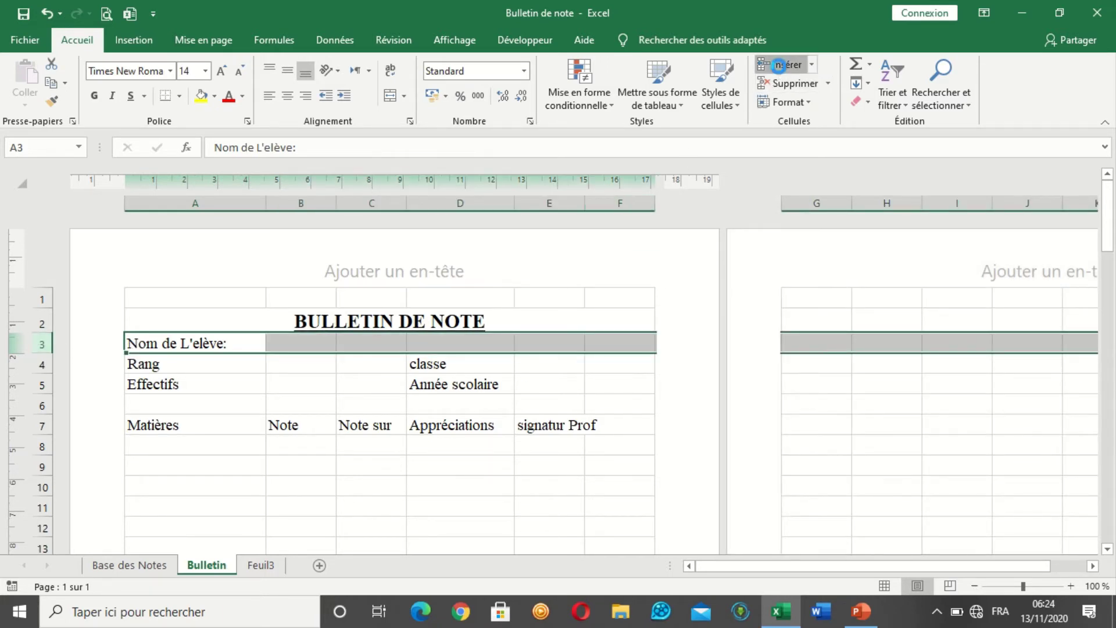
left_click(301, 345)
left_click_drag(40, 357, 41, 349)
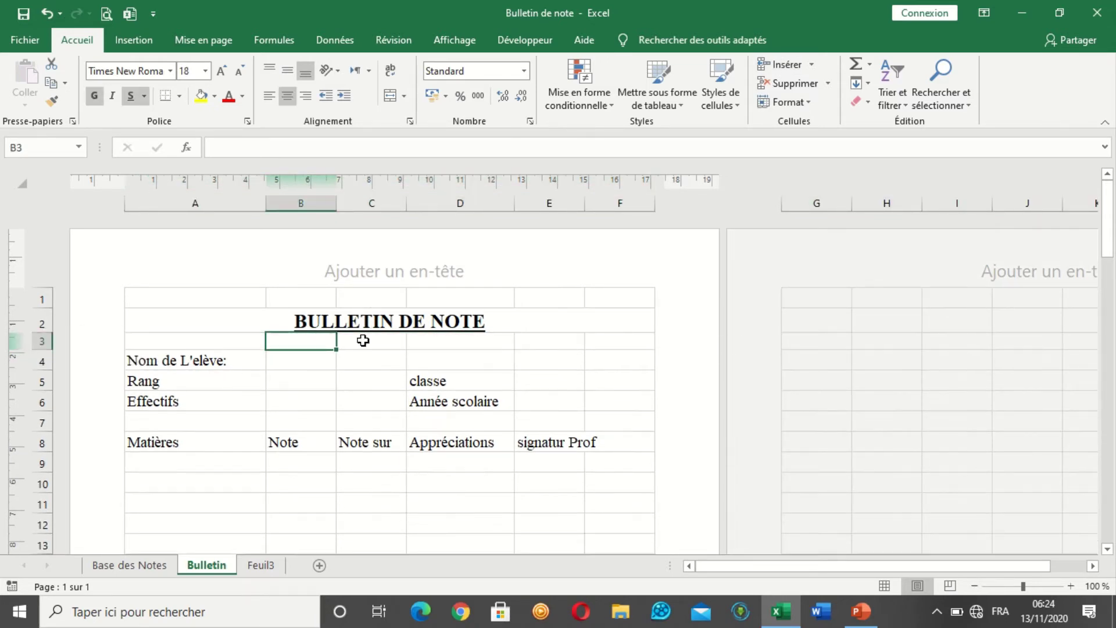
- Merge and center cells B4 to D4 beside the Nom de L'elève label
left_click(179, 364)
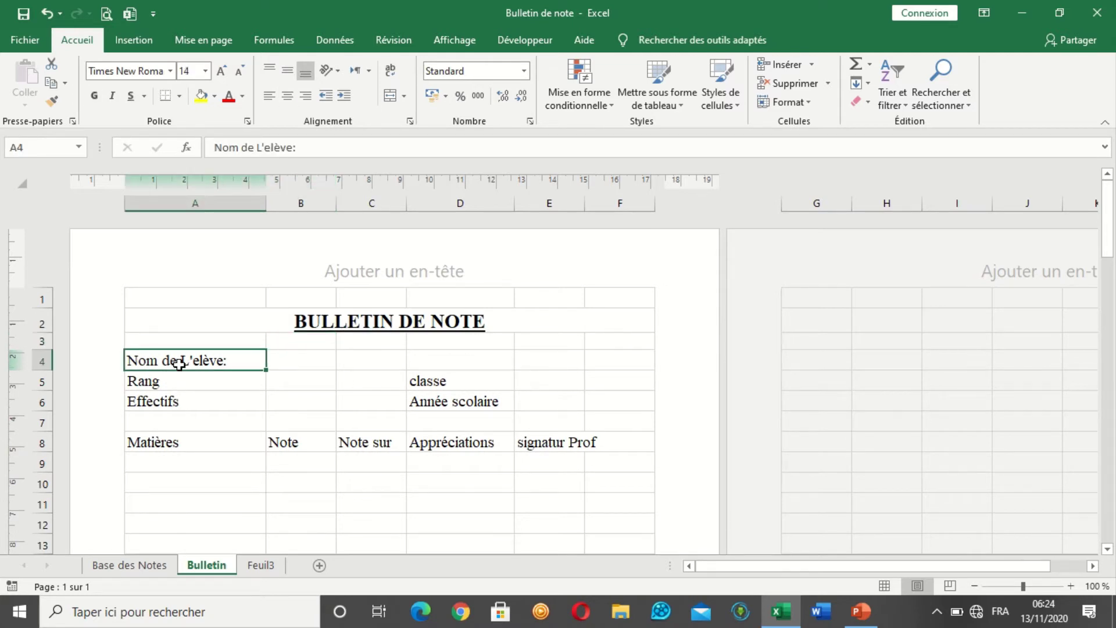
left_click(305, 361)
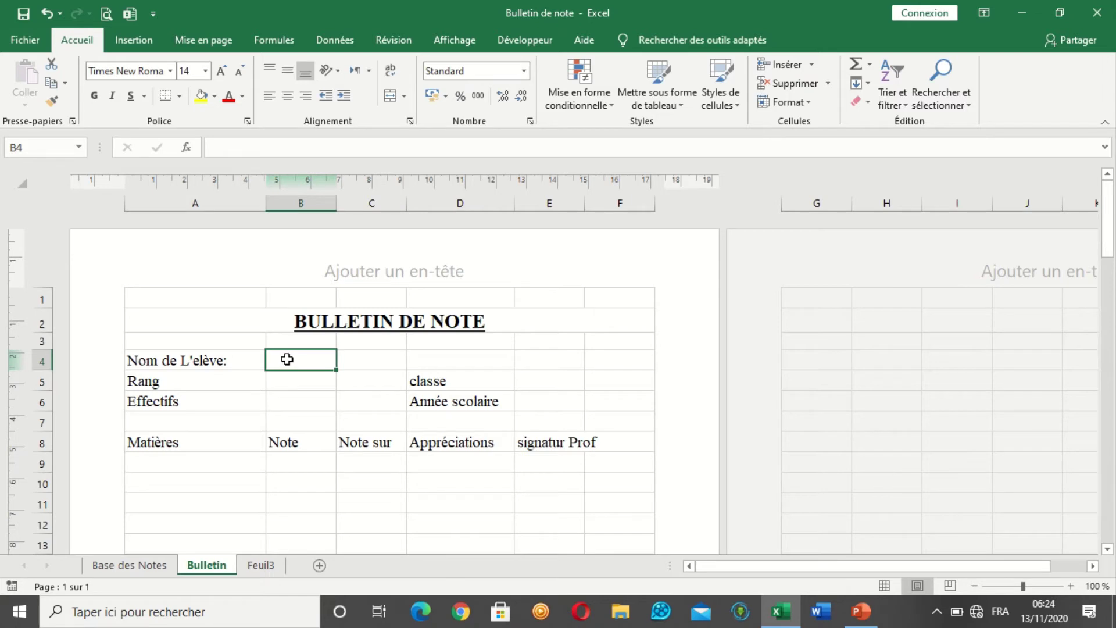
left_click_drag(335, 365, 381, 366)
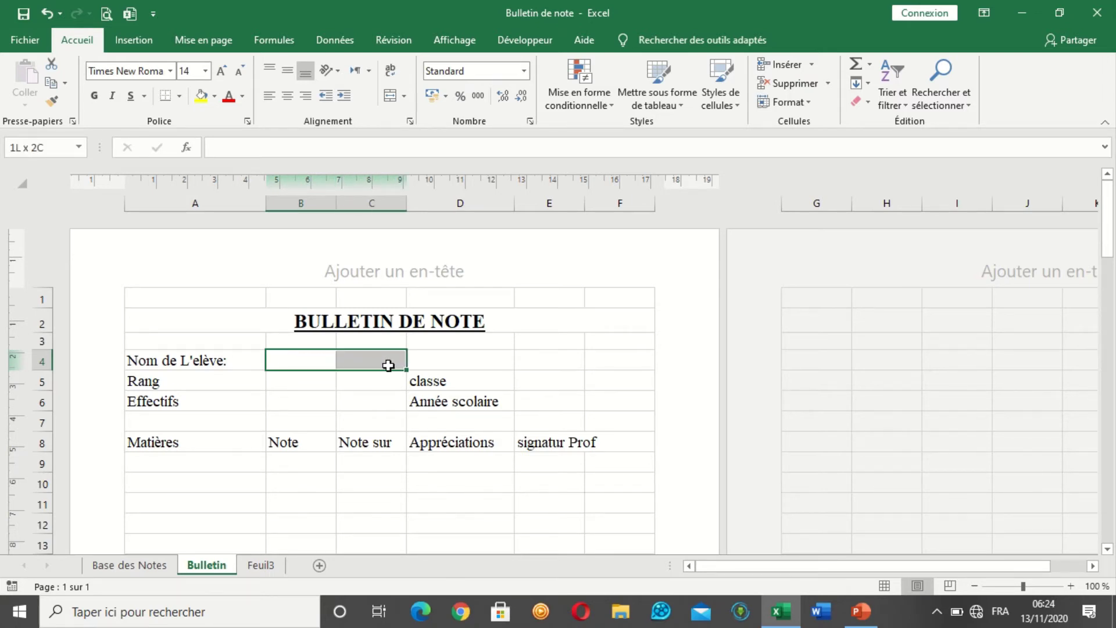
left_click_drag(399, 365, 490, 367)
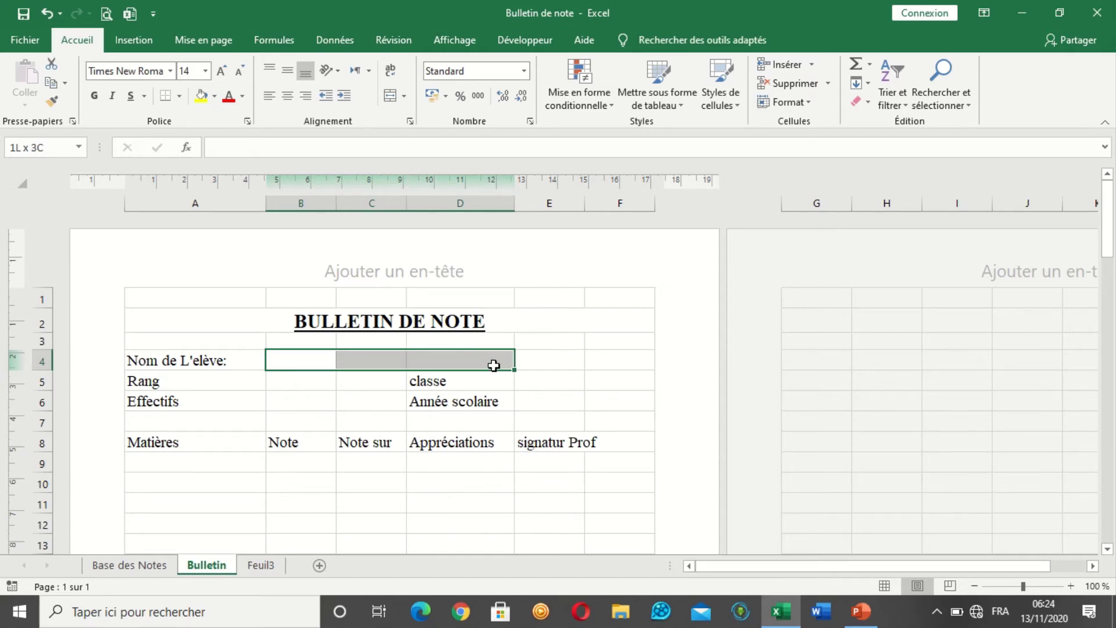
mouse_move(493, 366)
left_mouse_down()
mouse_move(406, 351)
mouse_move(480, 359)
left_mouse_up()
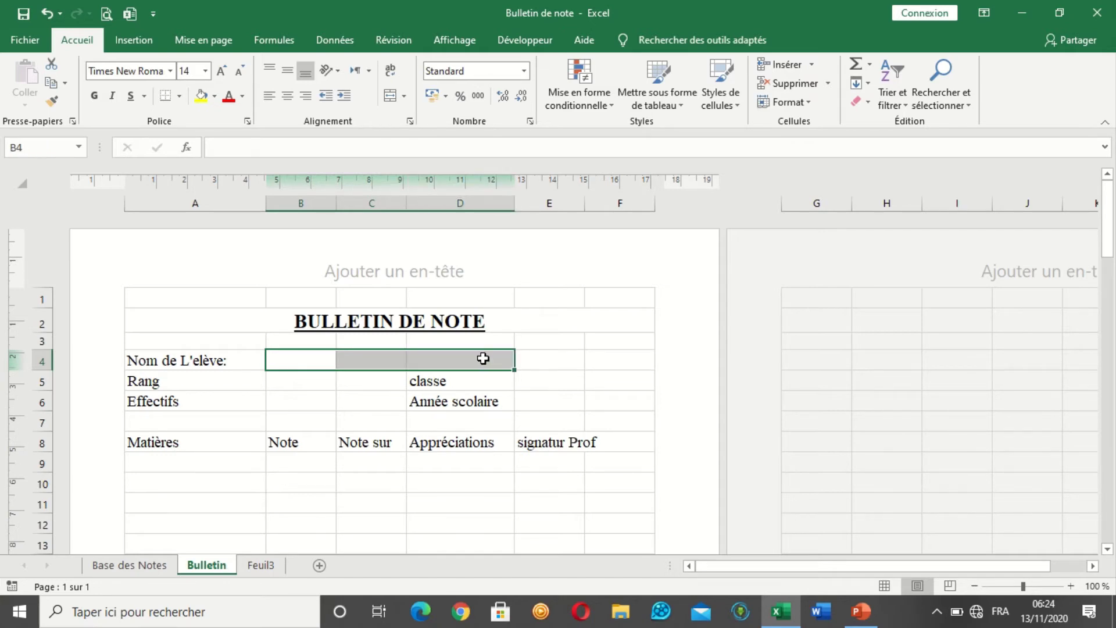
left_click(391, 95)
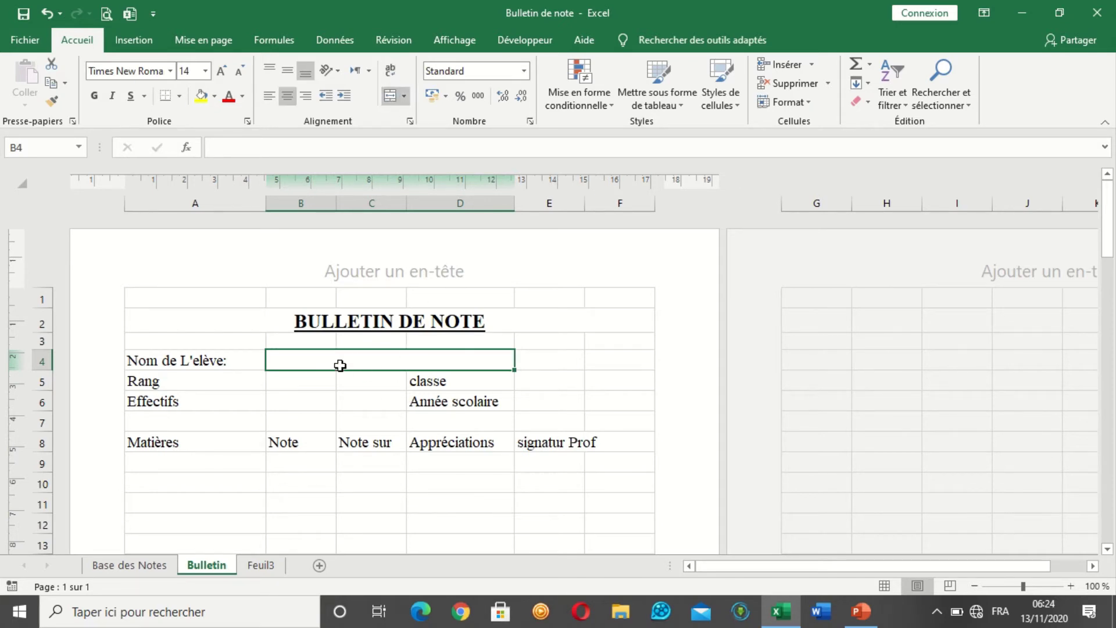
left_click(200, 362)
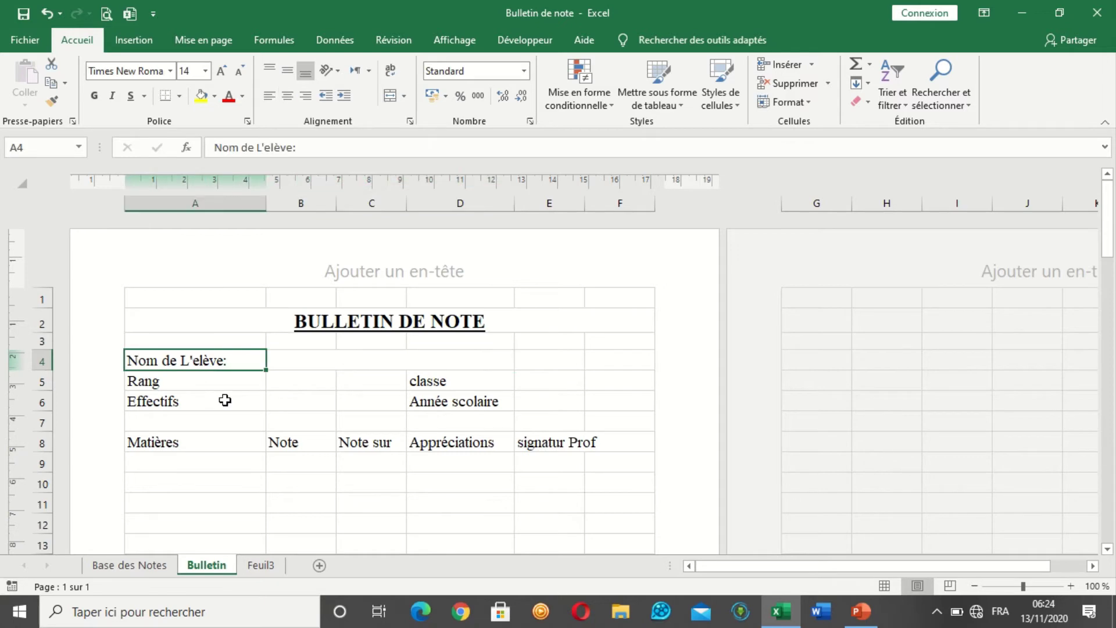
left_click(414, 360)
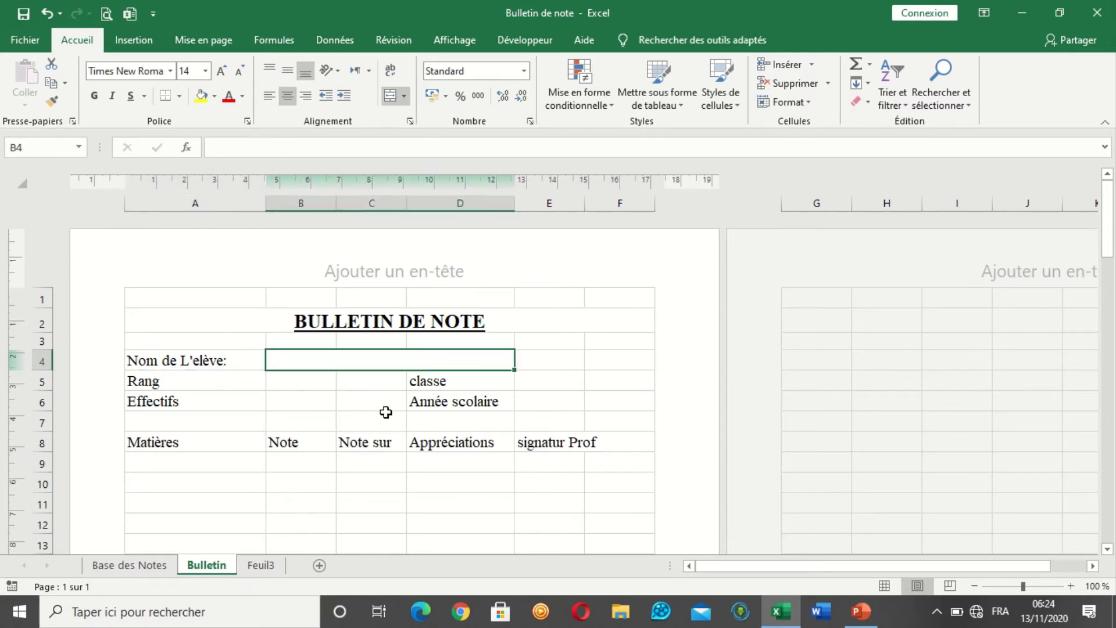
left_click(184, 384)
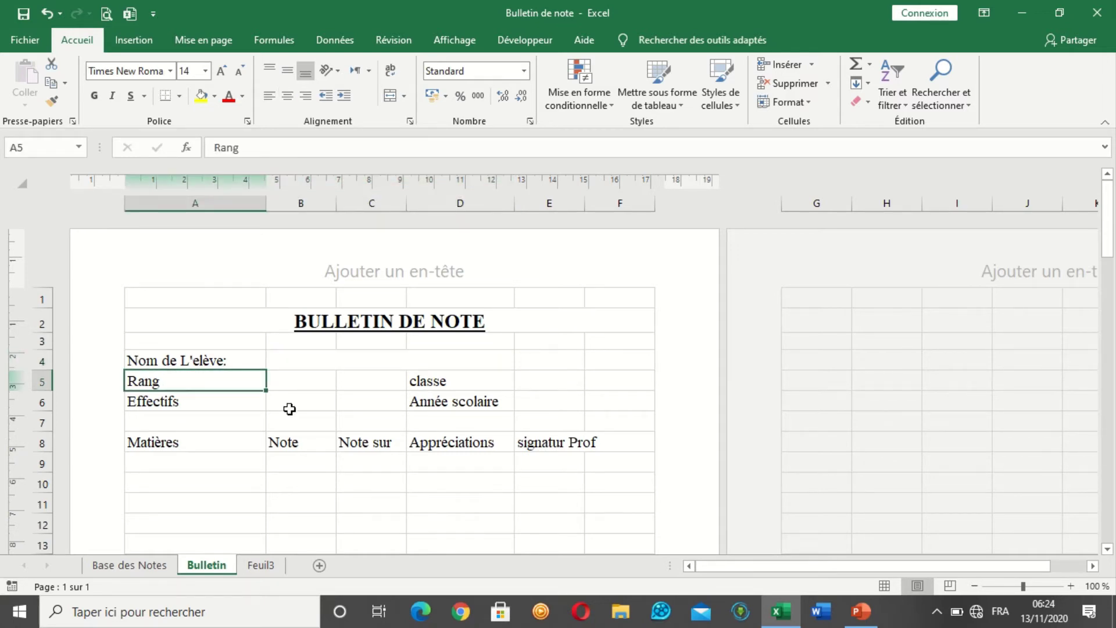
left_click(308, 384)
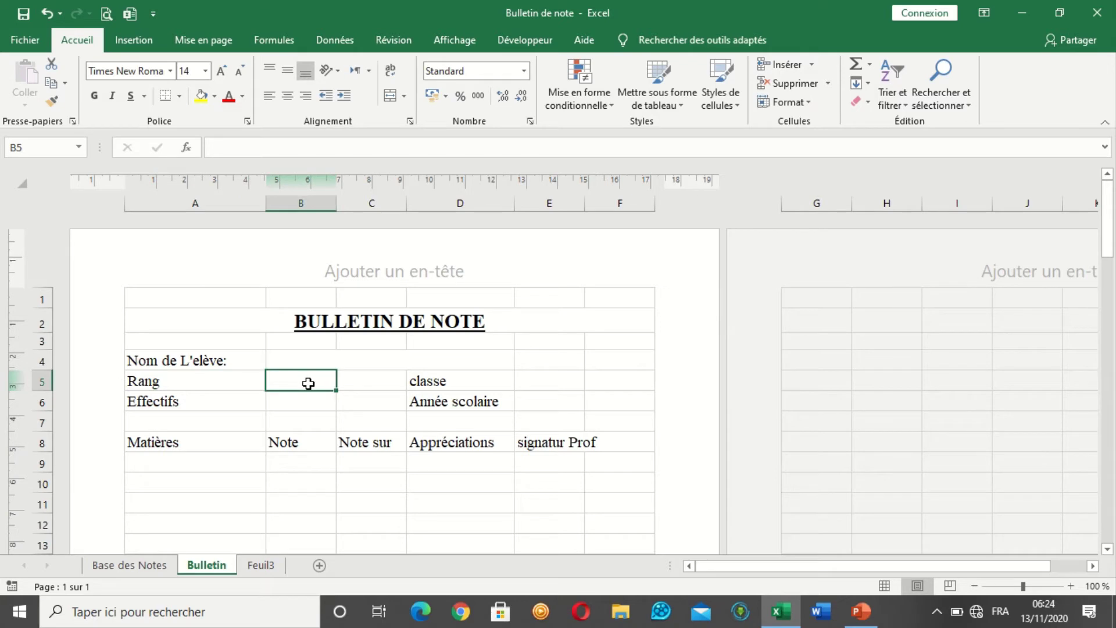
left_click(217, 408)
left_click(304, 405)
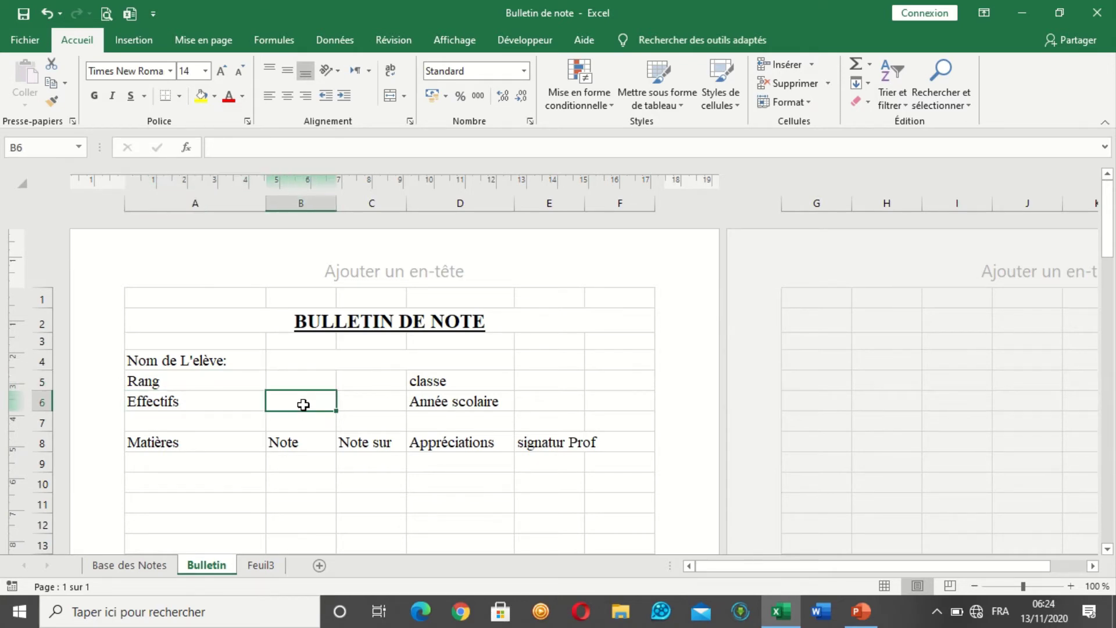
- Add a colon after the Rang and Effectifs labels and right-align both cells
left_click(233, 385)
double_click(173, 379)
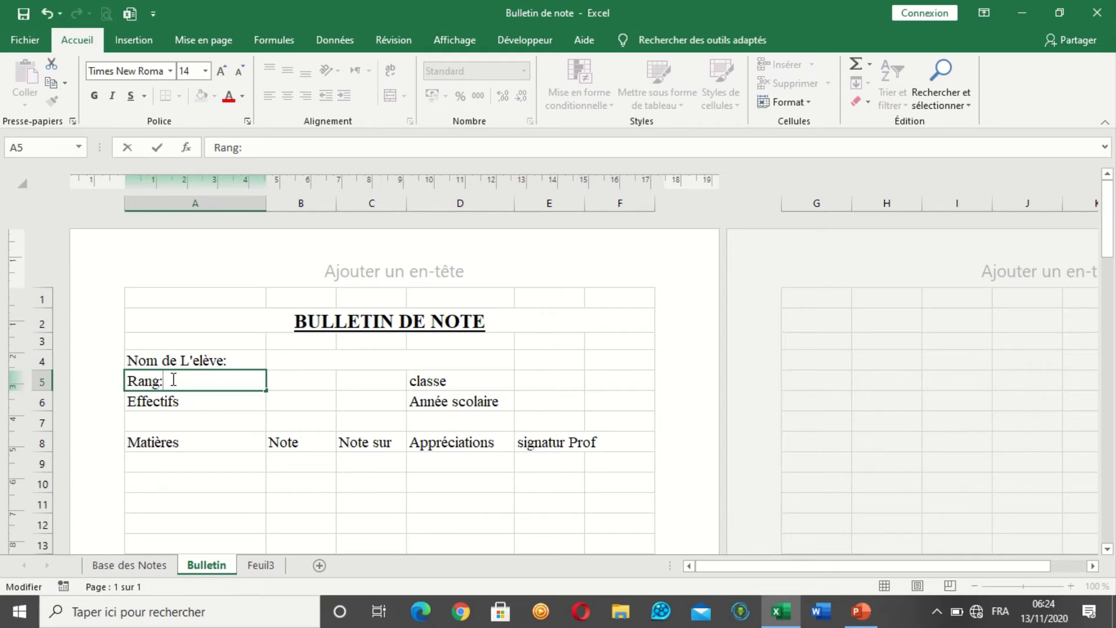
type(":")
left_click(179, 402)
double_click(181, 402)
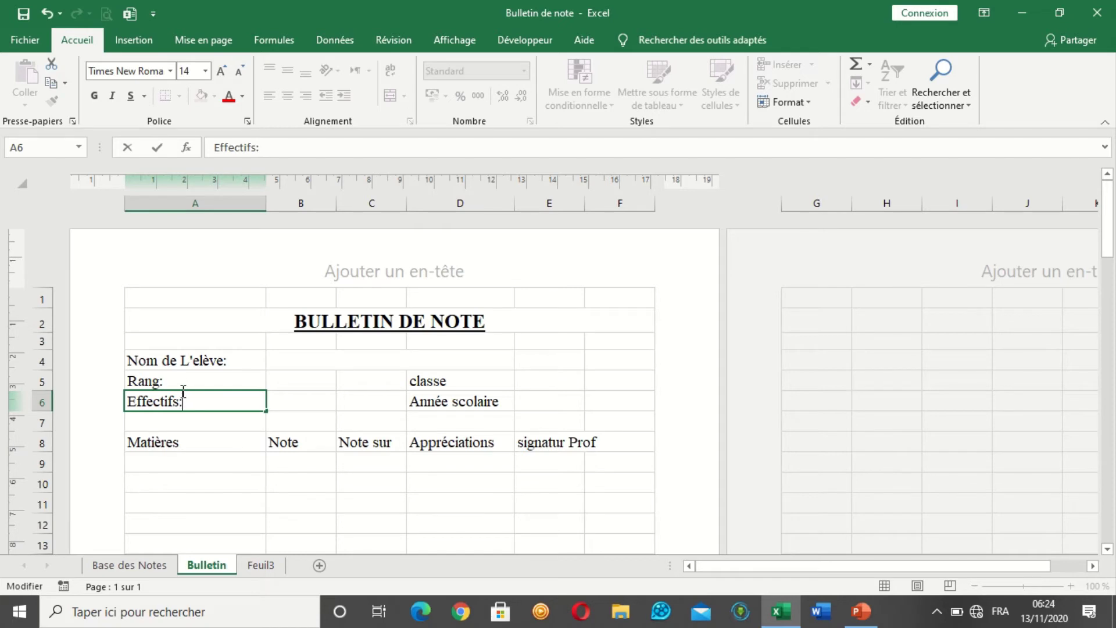
mouse_move(182, 384)
left_mouse_down()
mouse_move(192, 382)
mouse_move(193, 401)
left_mouse_up()
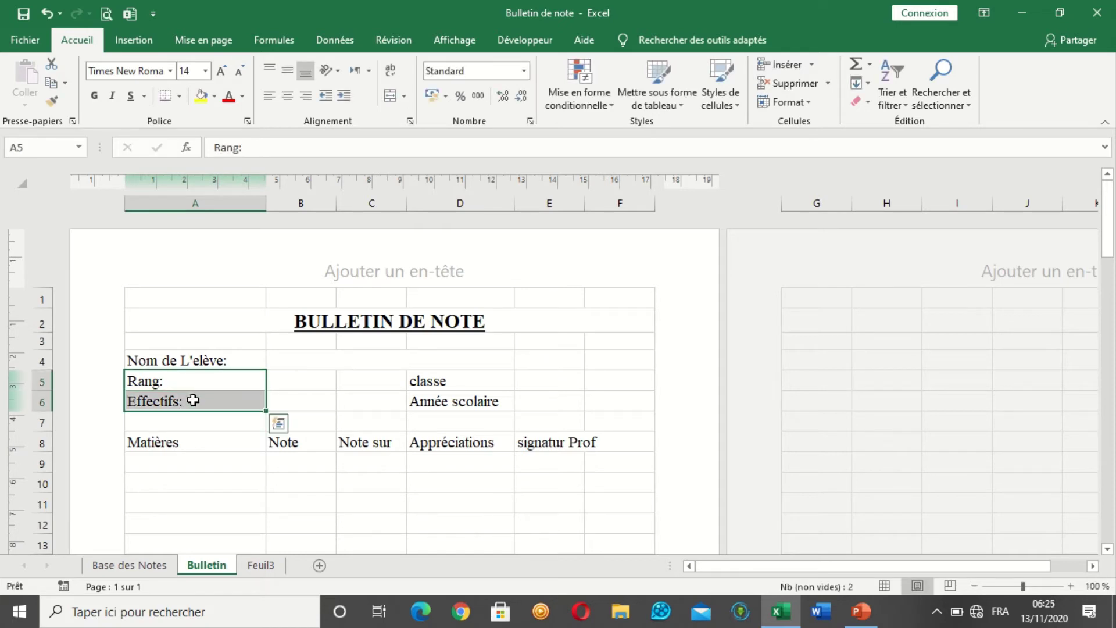
left_click(305, 96)
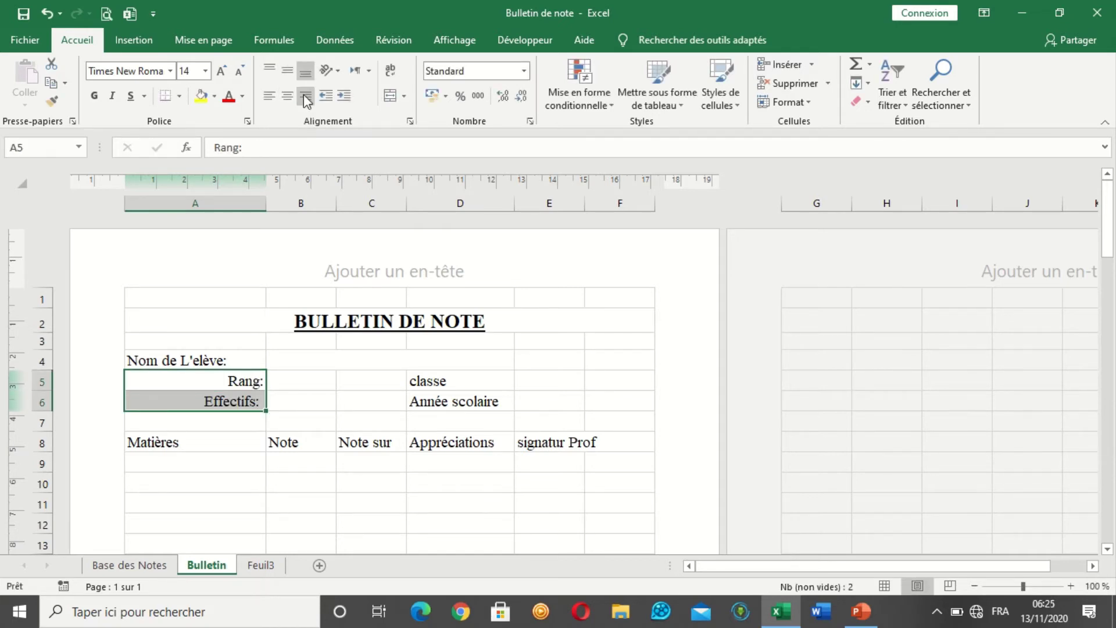
- Apply thick outside borders separately to the empty cells B5 and B6 beside Rang and Effectifs
left_click(287, 384)
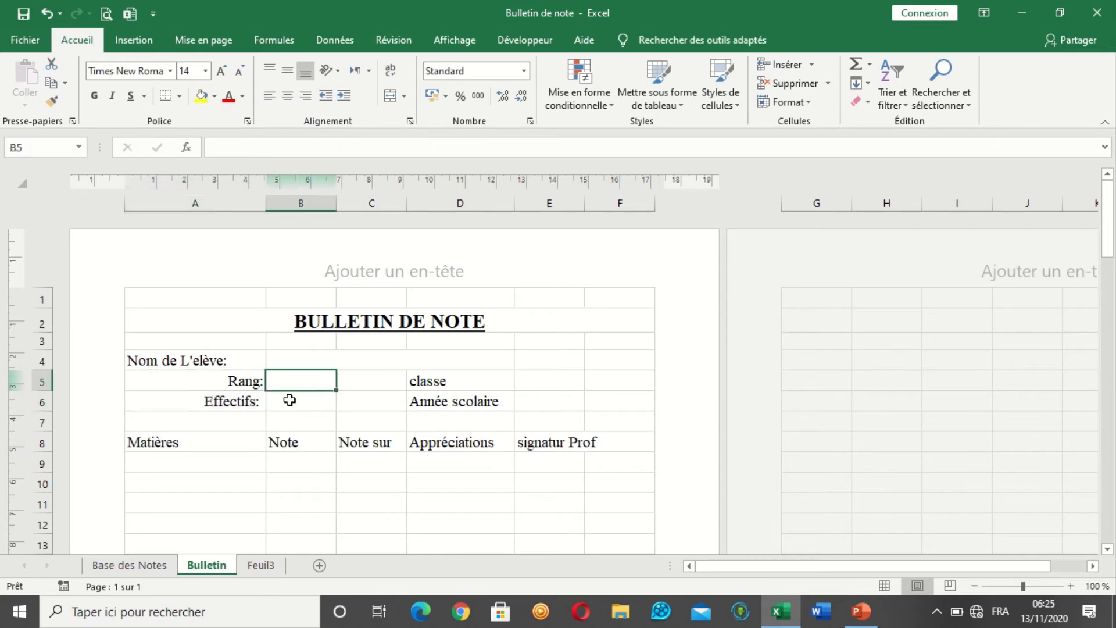
left_click(289, 400)
left_click(296, 383)
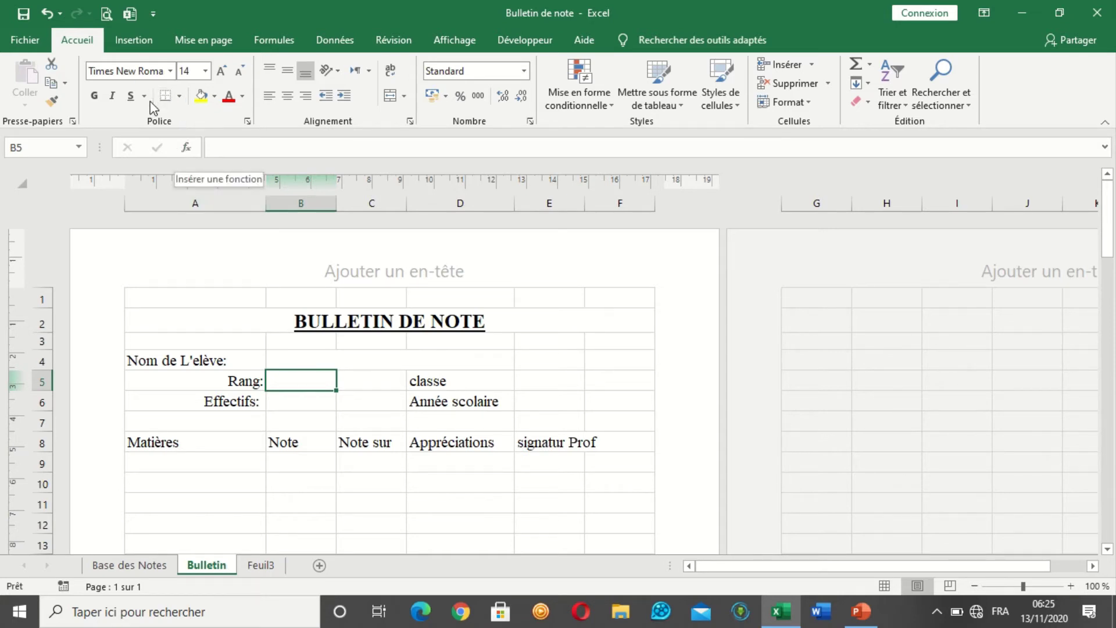
left_click(181, 96)
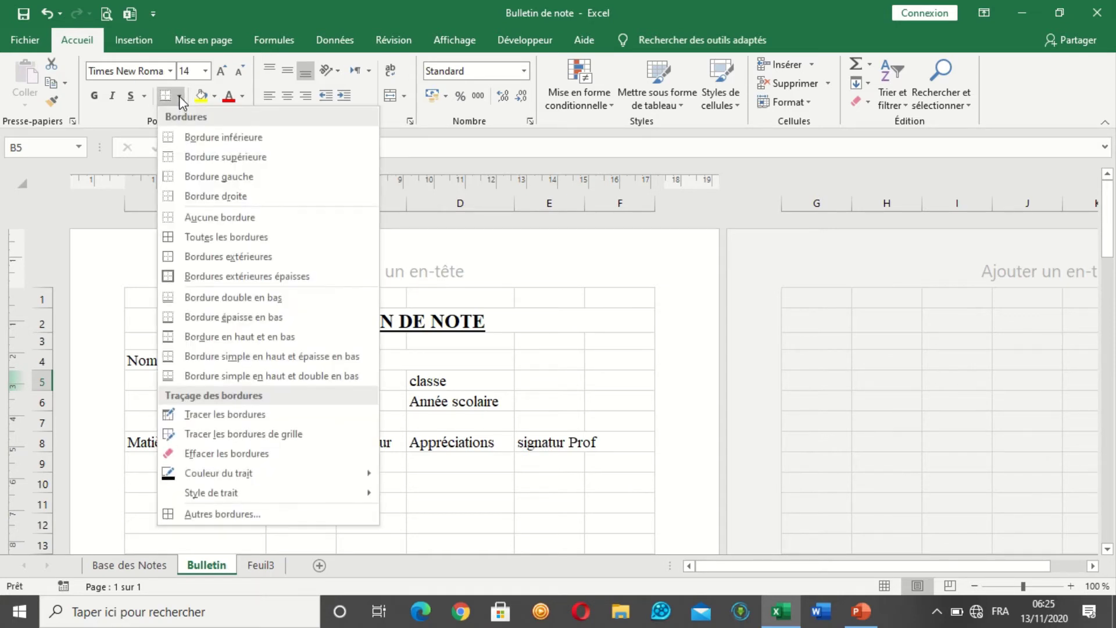
left_click(190, 277)
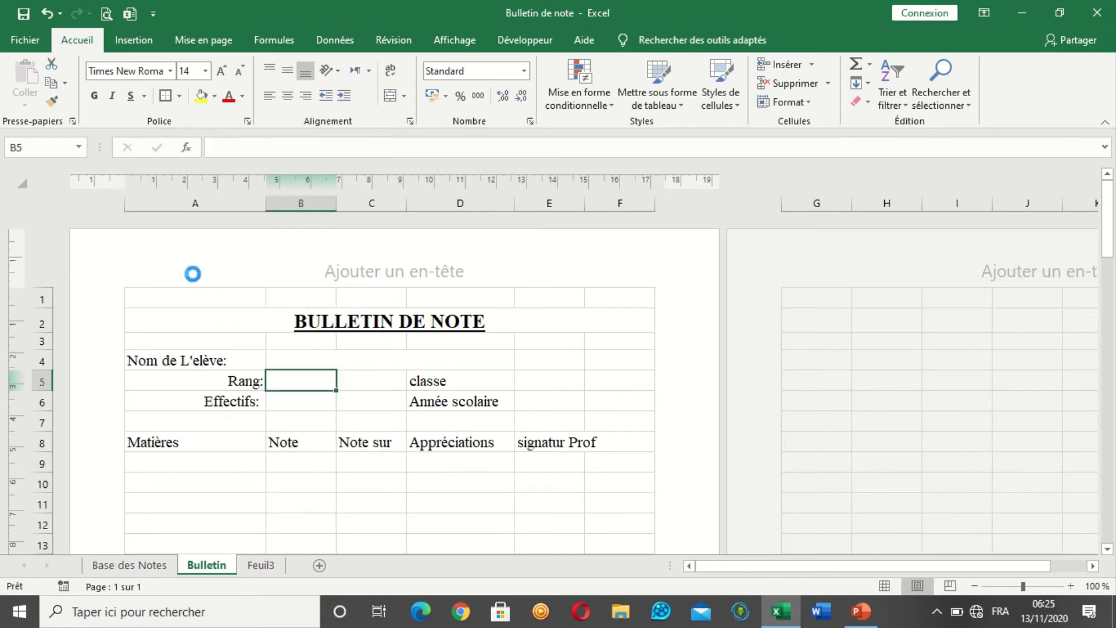
left_click(293, 404)
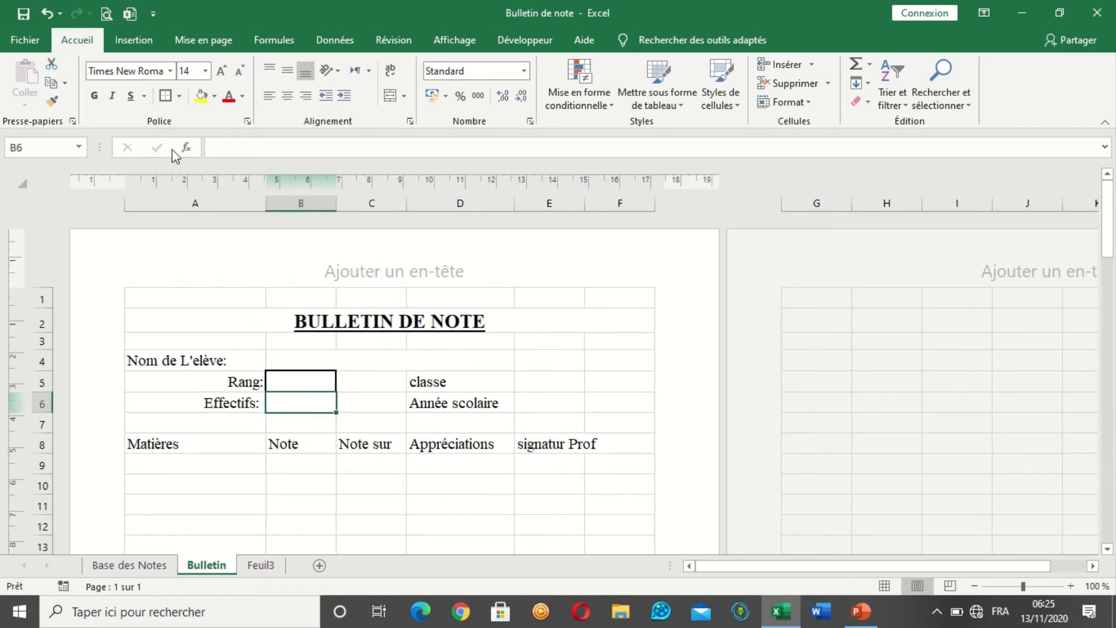
left_click(165, 95)
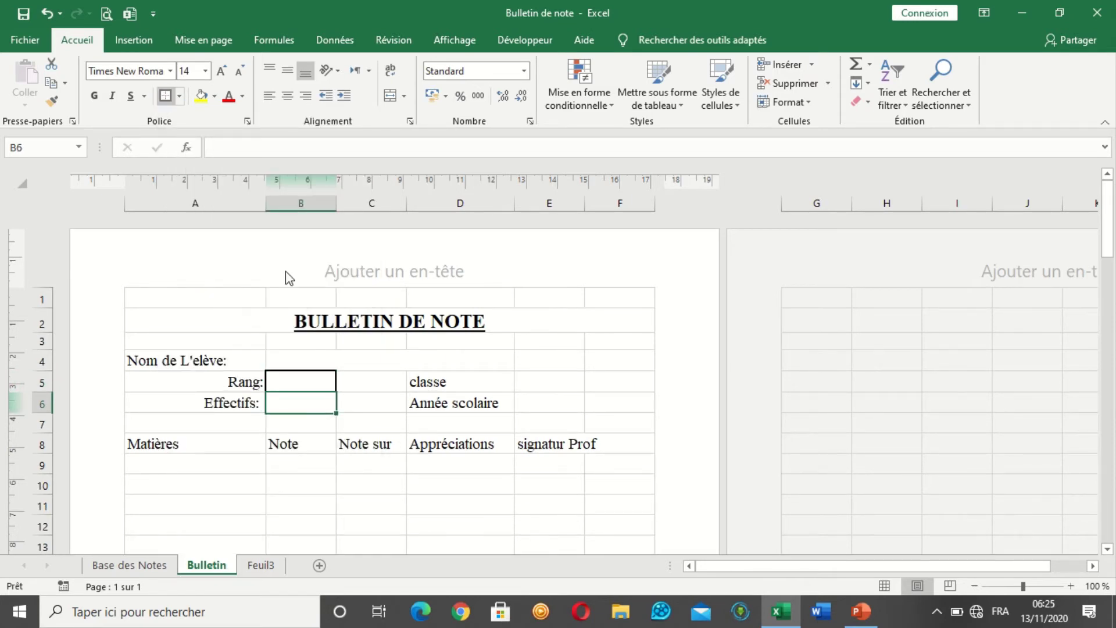
- Add a colon after the classe and Année scolaire labels and right-align both cells
left_click(485, 382)
double_click(484, 382)
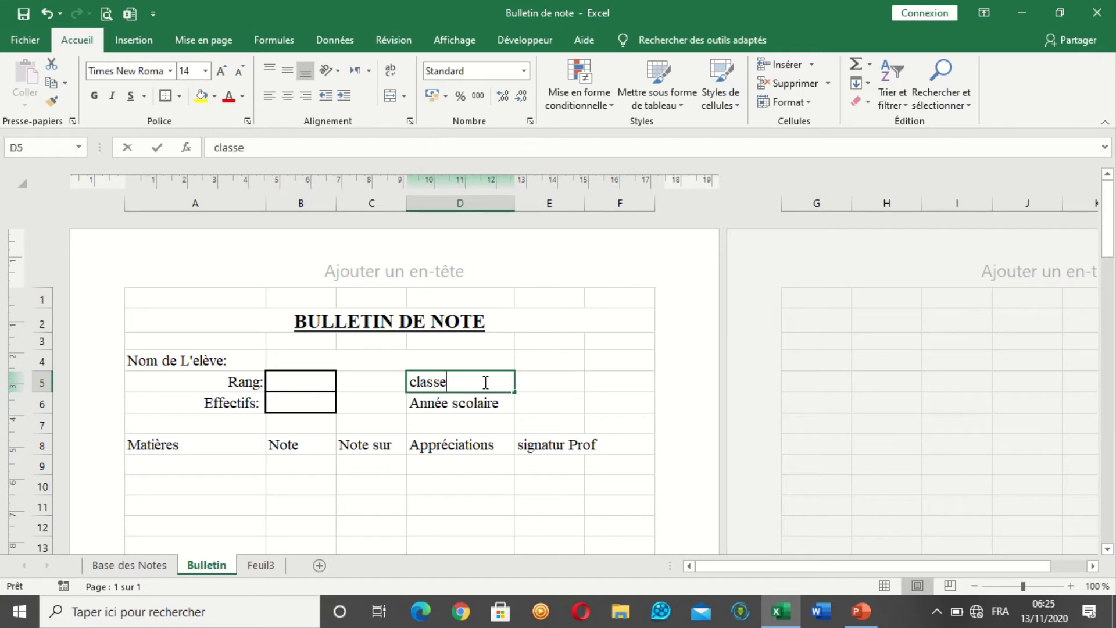
type(":")
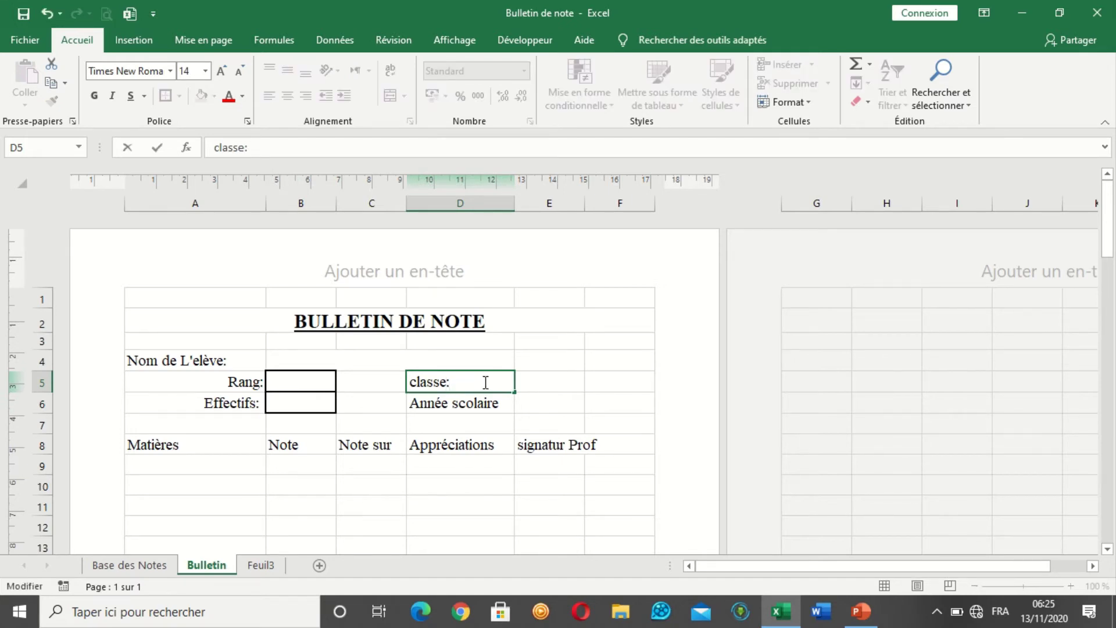
left_click(485, 402)
double_click(482, 404)
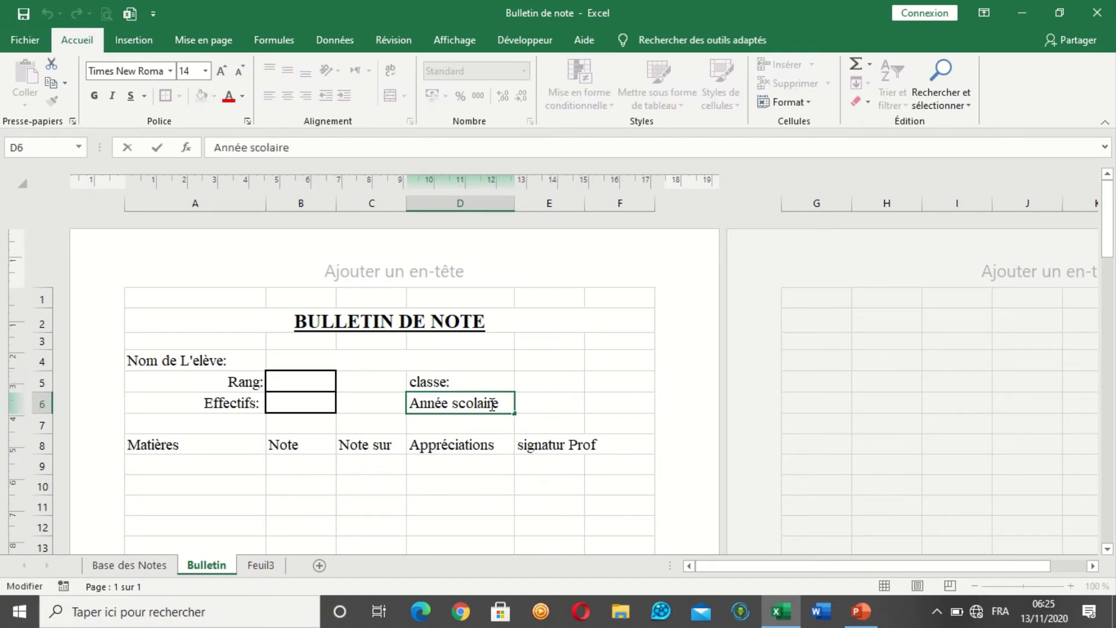
type(":")
left_click_drag(481, 382, 485, 401)
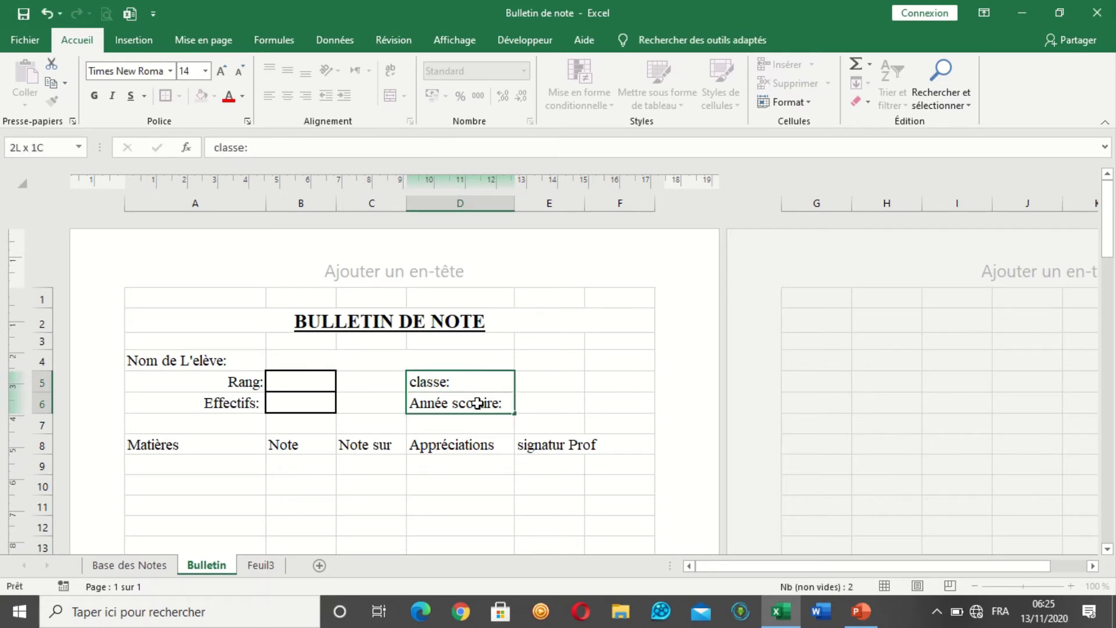
left_click(306, 95)
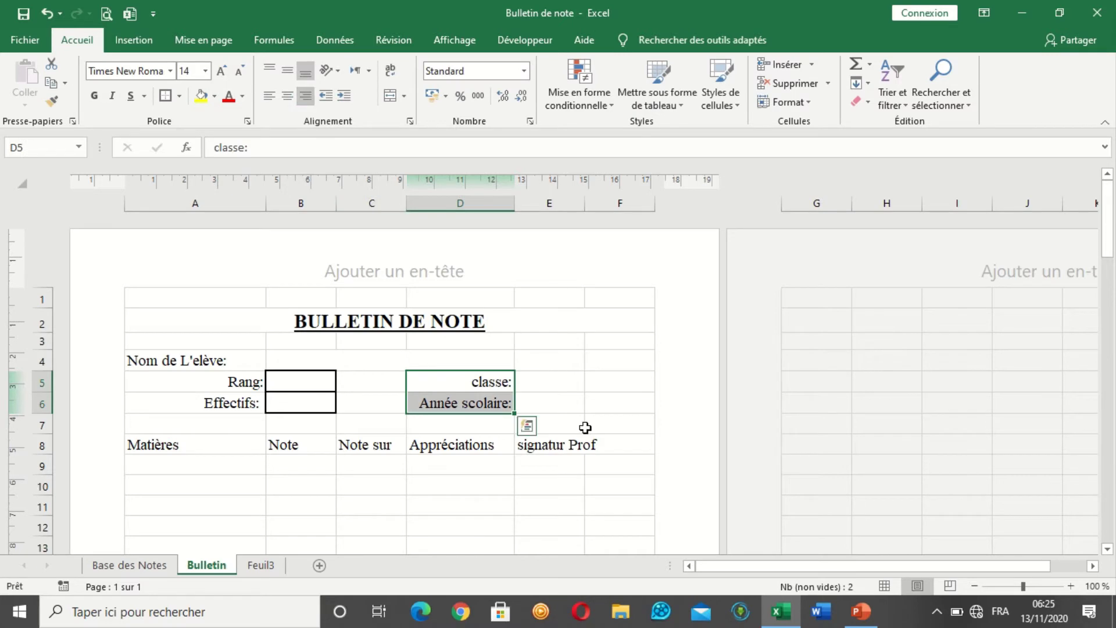
- Apply thick outside borders separately to the empty cells E5 and E6 beside classe and Année scolaire
left_click(559, 382)
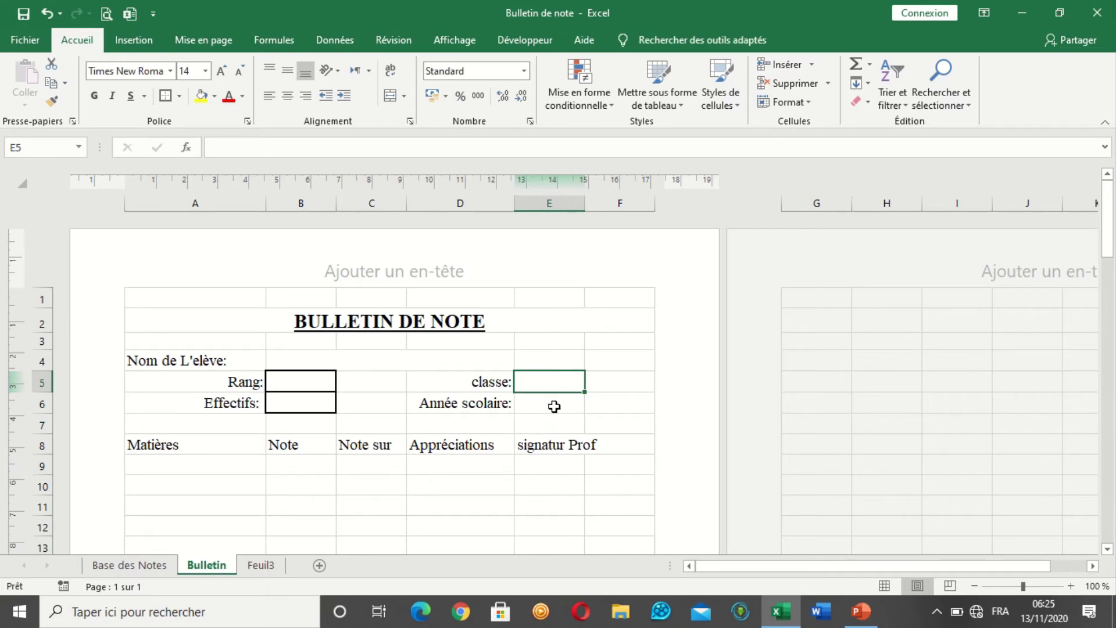
left_click(554, 407)
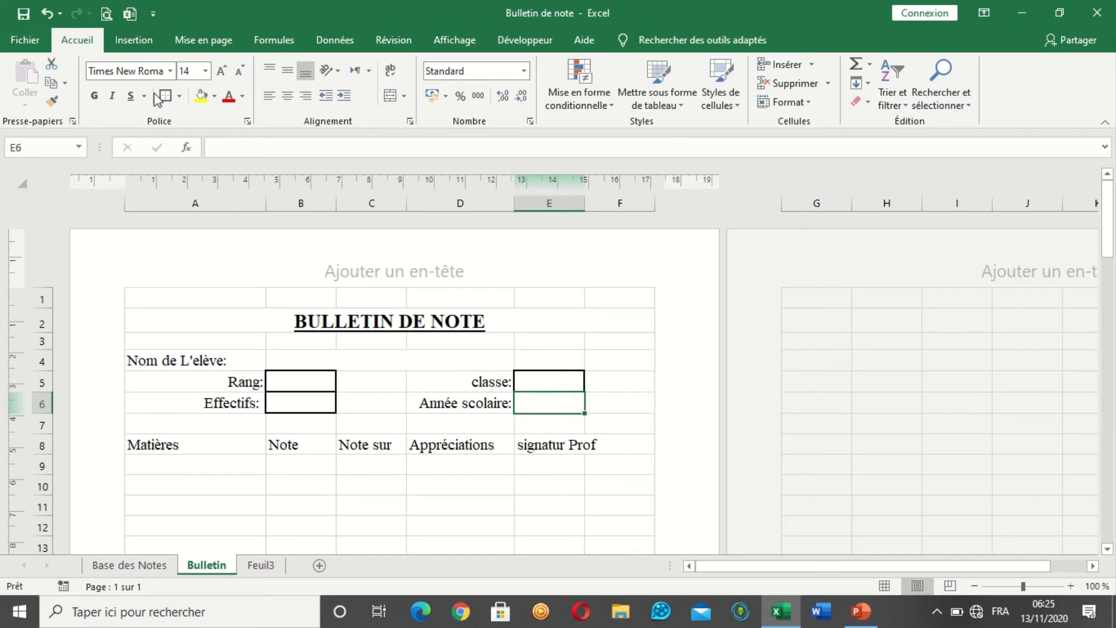
left_click(172, 97)
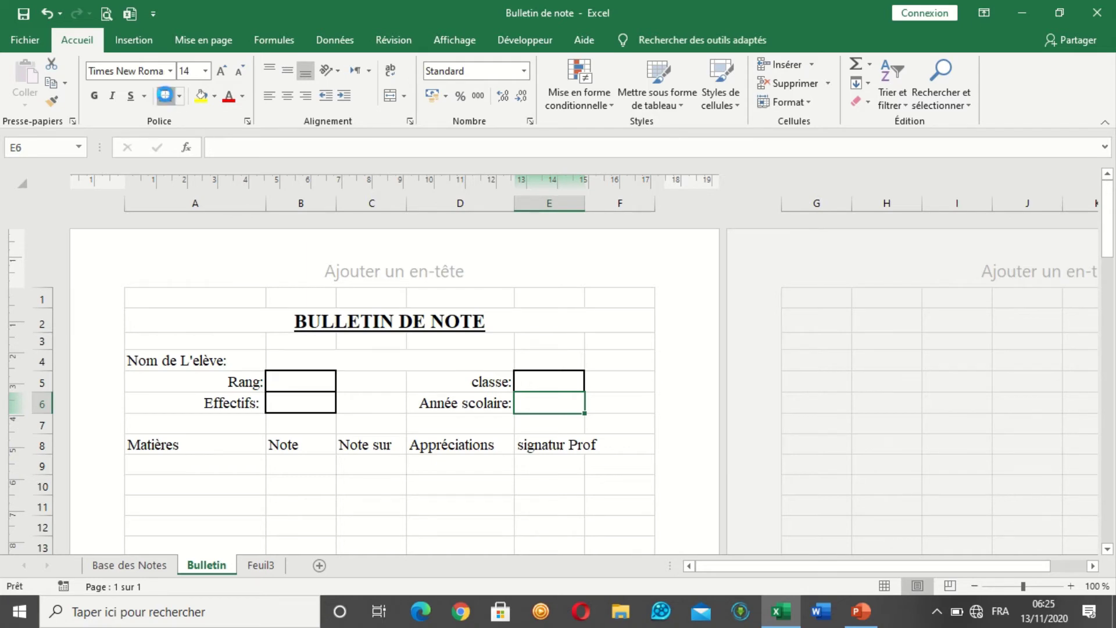
left_click(542, 429)
- Apply all borders to the table heading cells A8 to E8, from Matières to signatur Prof
left_click(164, 443)
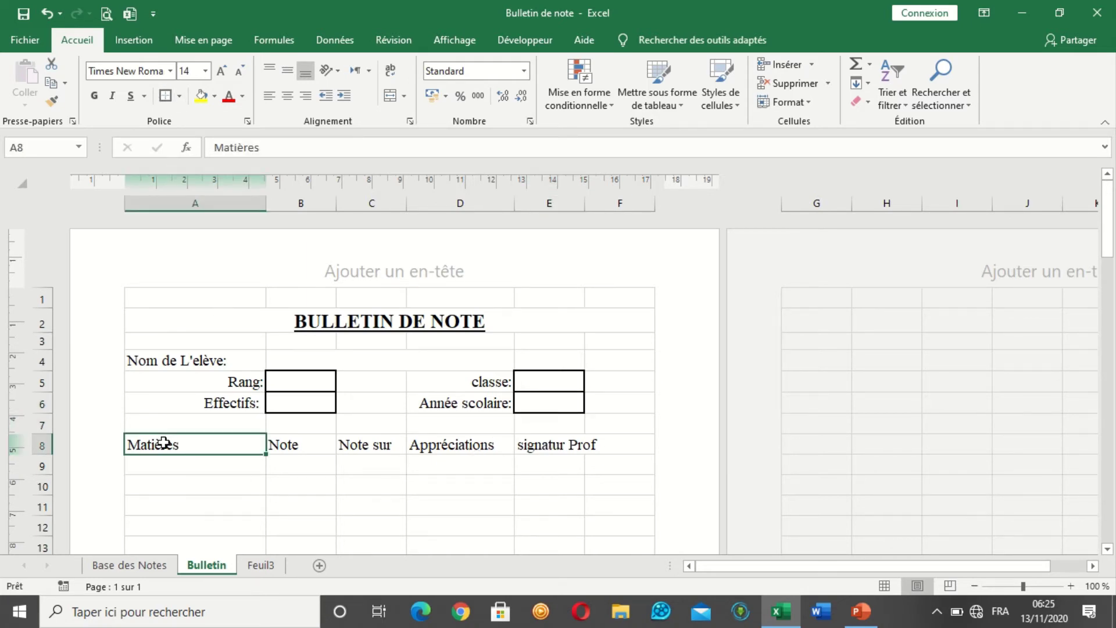
left_click_drag(164, 443, 380, 450)
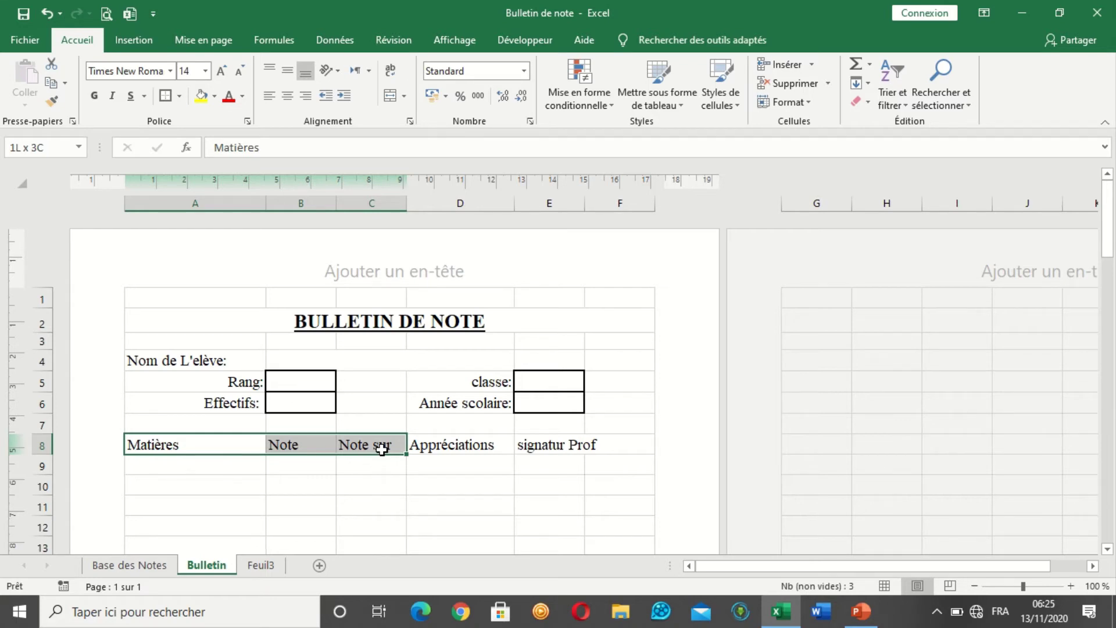
left_click_drag(382, 450, 549, 446)
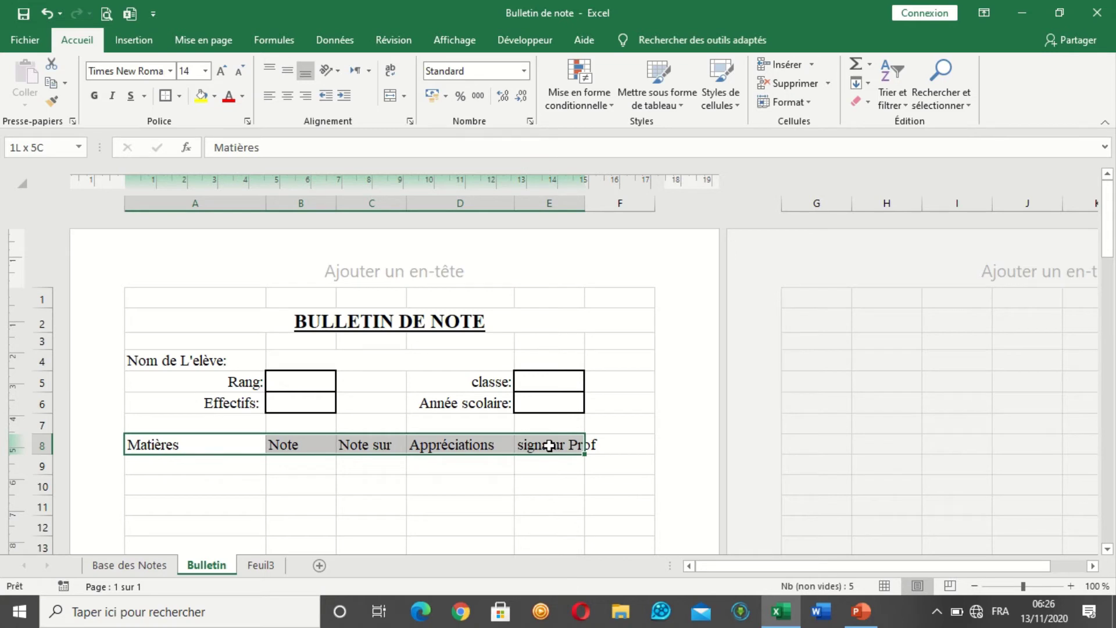
left_click_drag(549, 446, 548, 446)
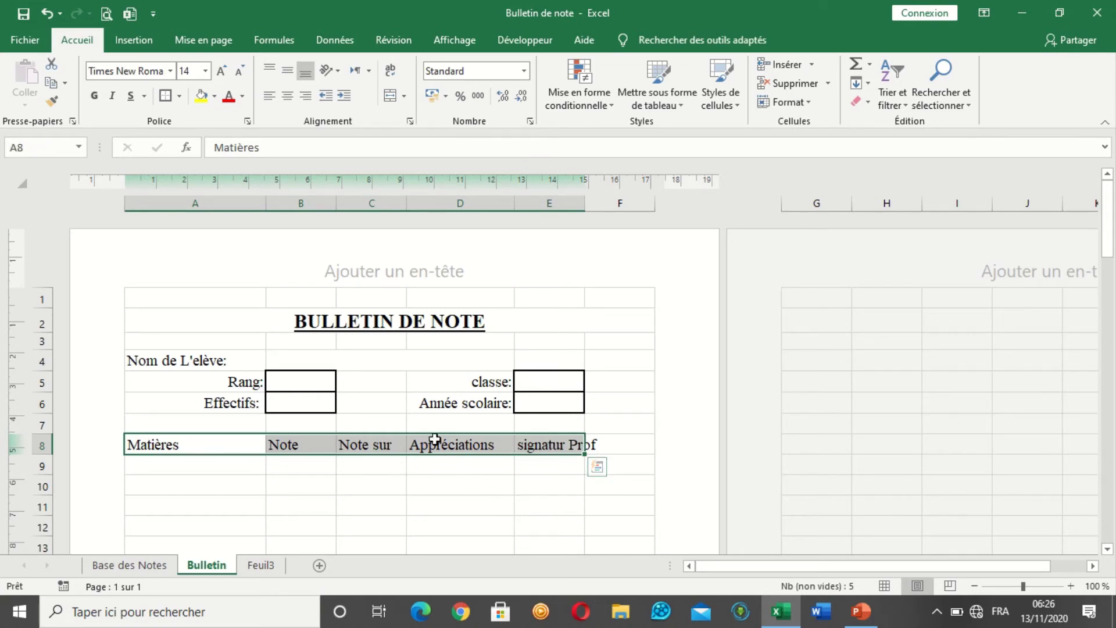
left_click(180, 97)
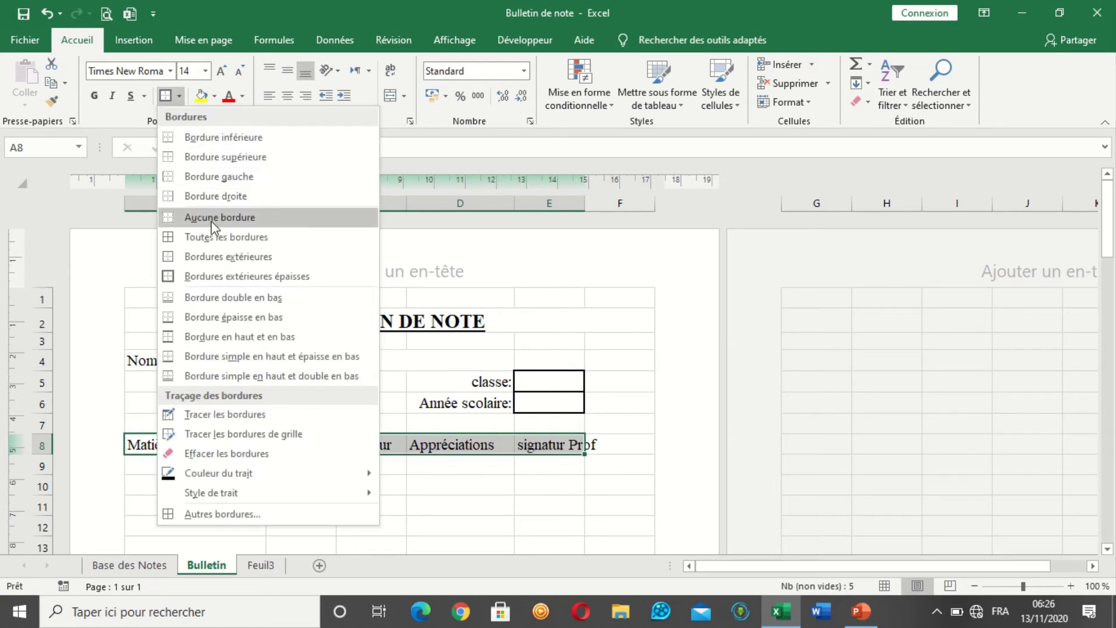
left_click(211, 238)
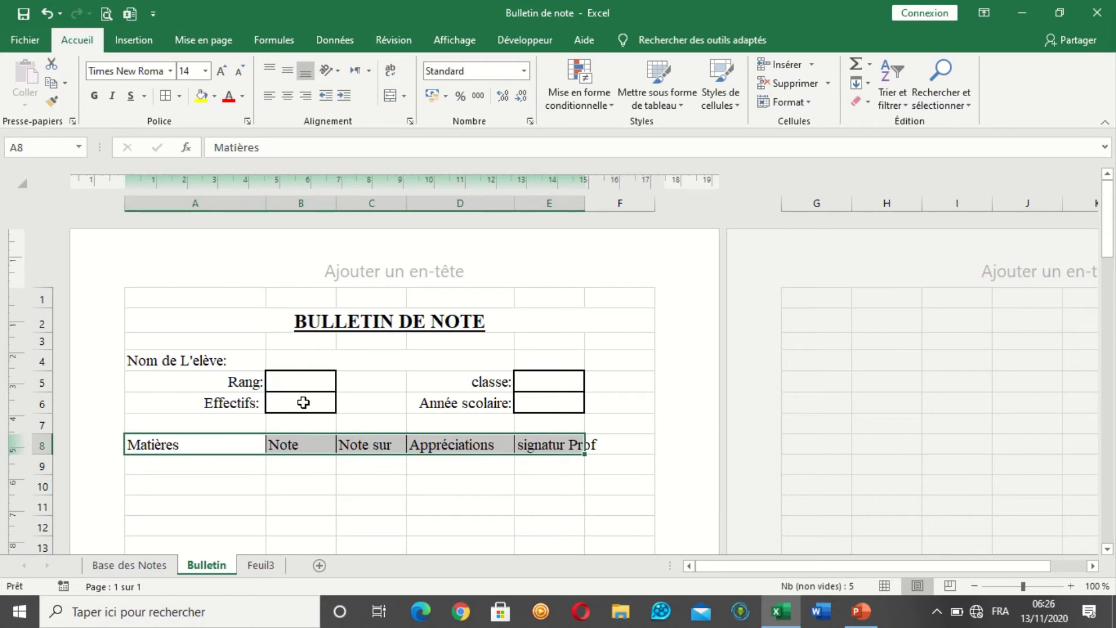
- Centre the headings in B8 to E8 and make the whole heading row A8 to E8 bold
left_click(242, 449)
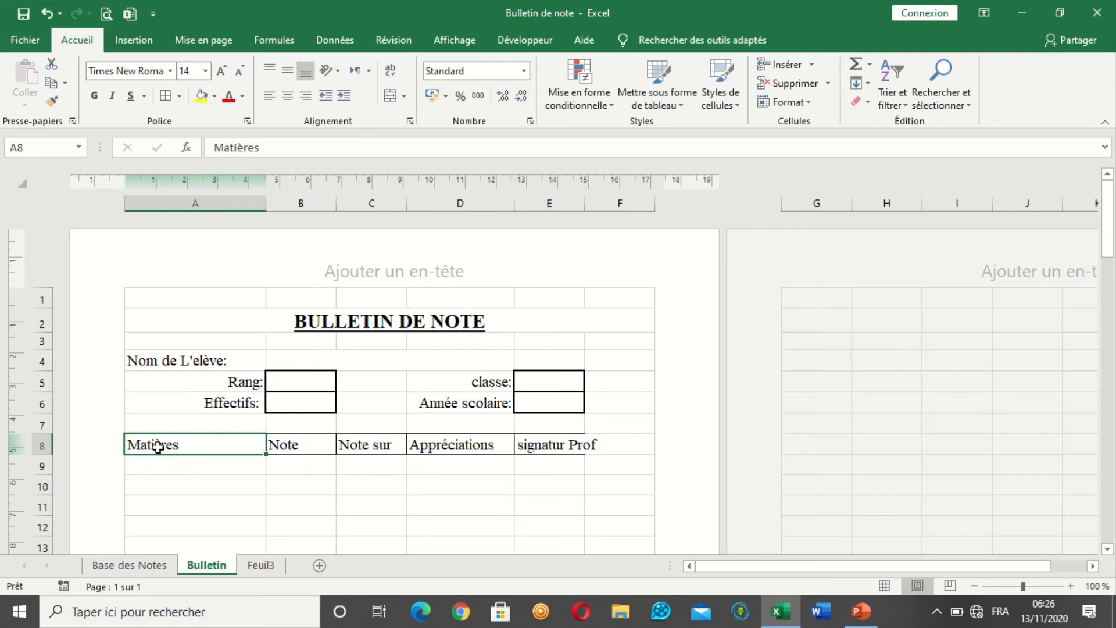
left_click(293, 446)
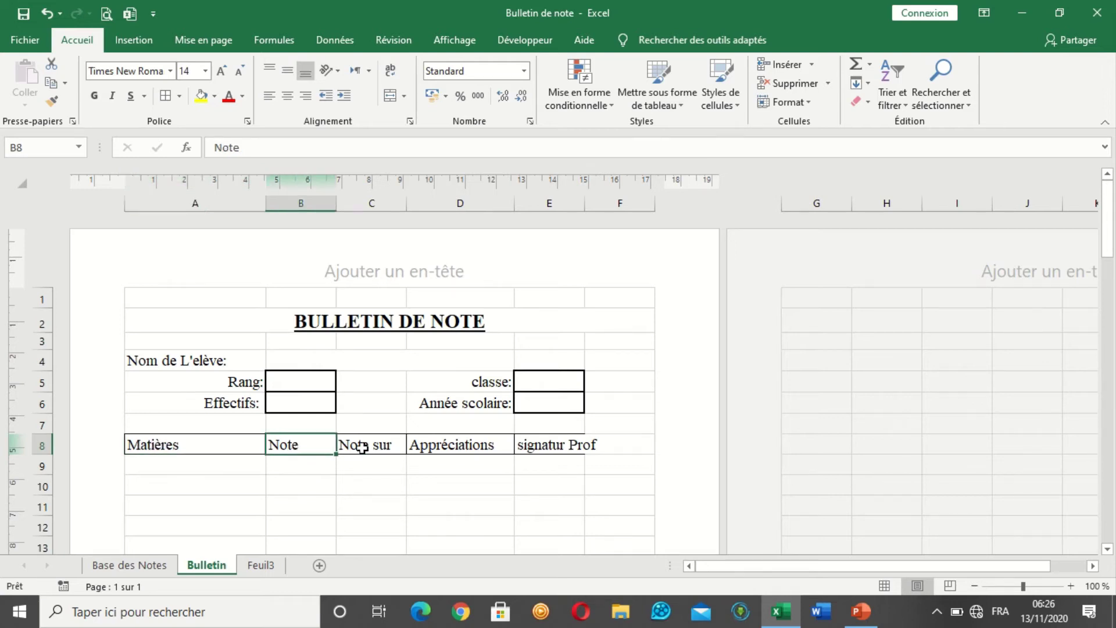
left_click_drag(363, 447, 574, 449)
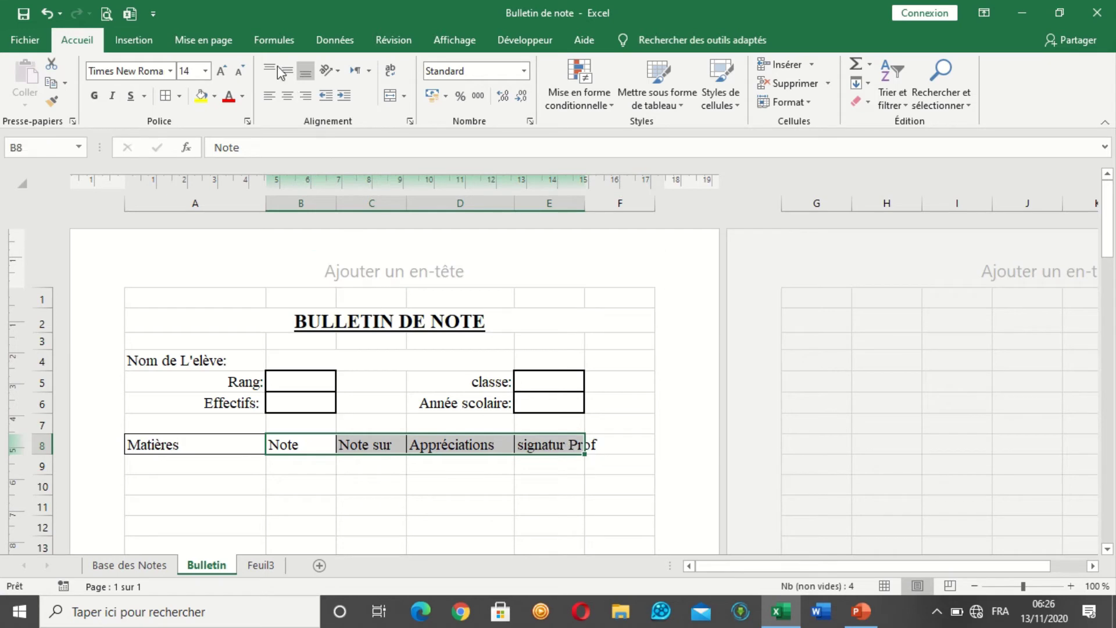
left_click(287, 97)
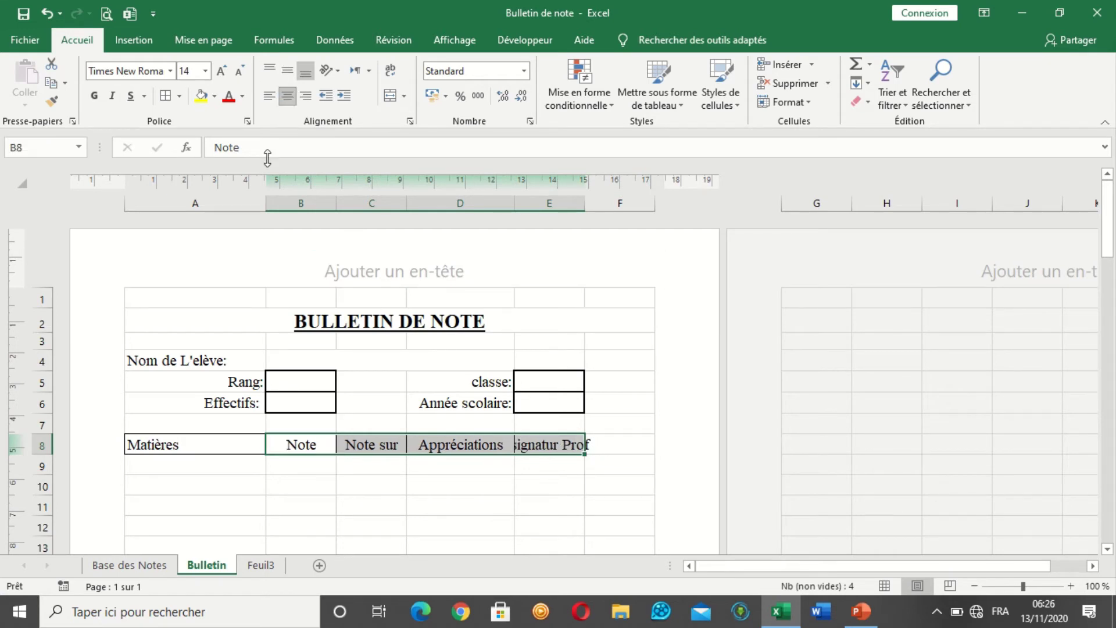
left_click_drag(198, 446, 541, 449)
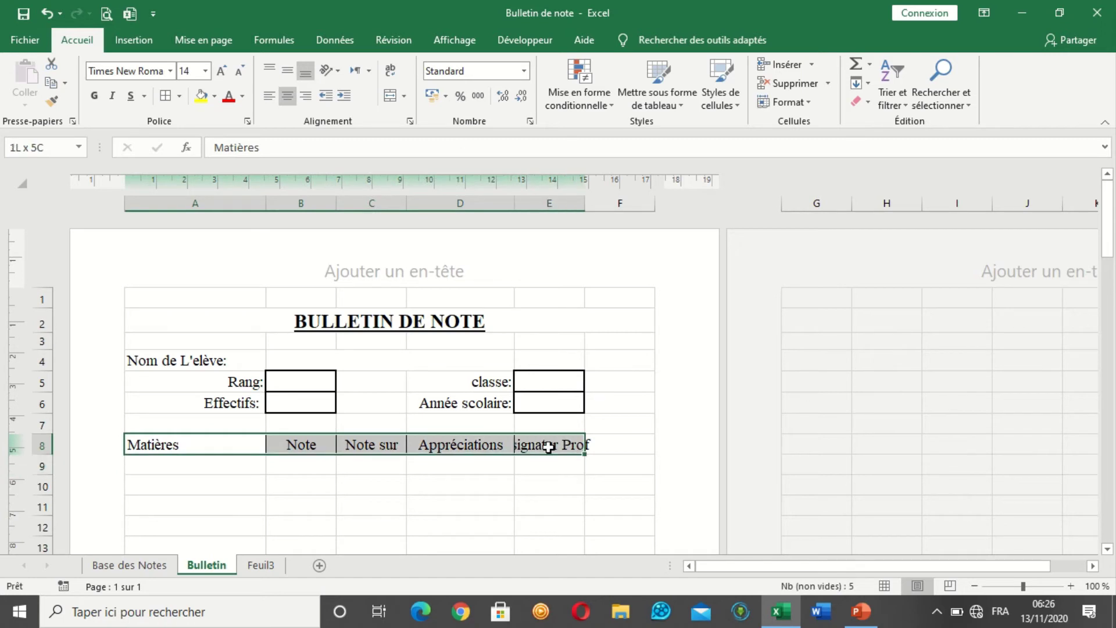
left_click(93, 95)
left_click(451, 469)
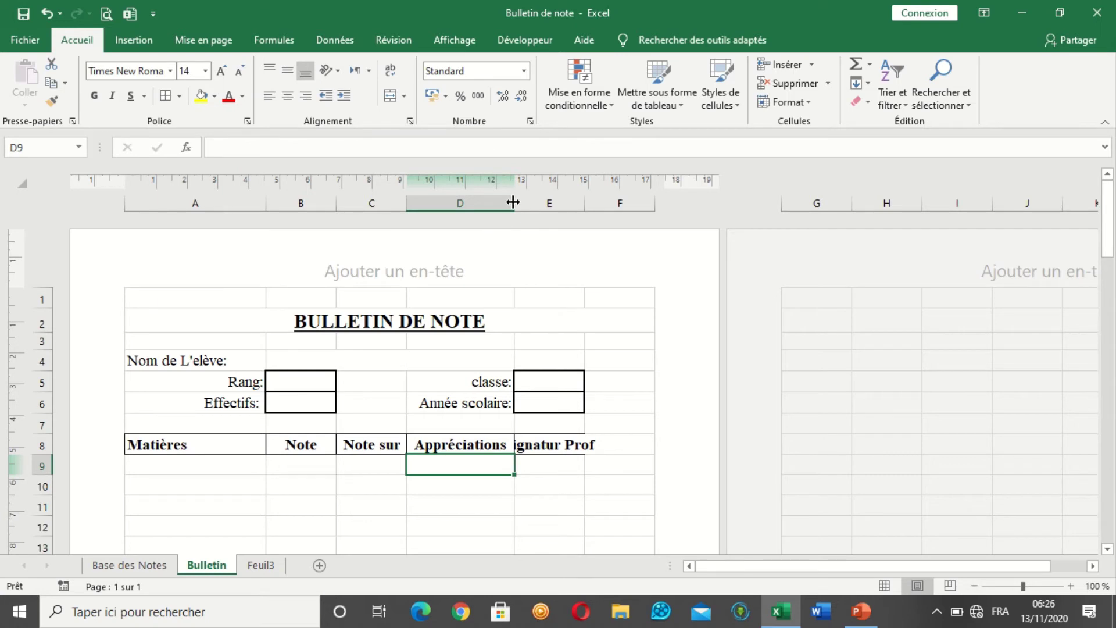
- Widen columns D and E so the Appréciations and signatur Prof headings fit inside their cells
left_click_drag(515, 203, 529, 207)
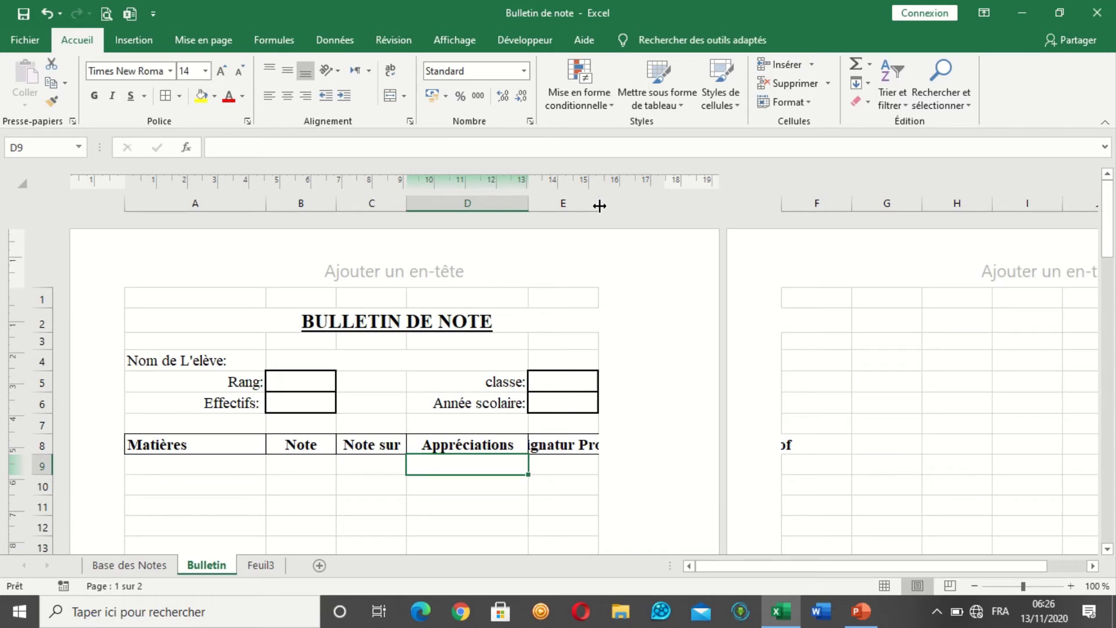
left_click_drag(599, 206, 642, 204)
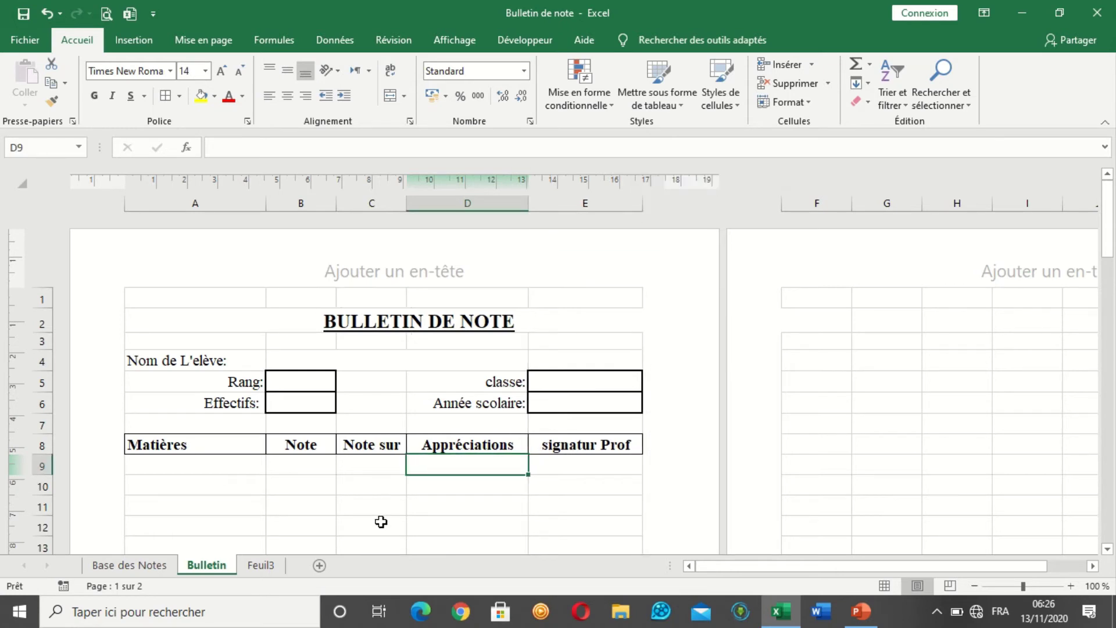
left_click(359, 490)
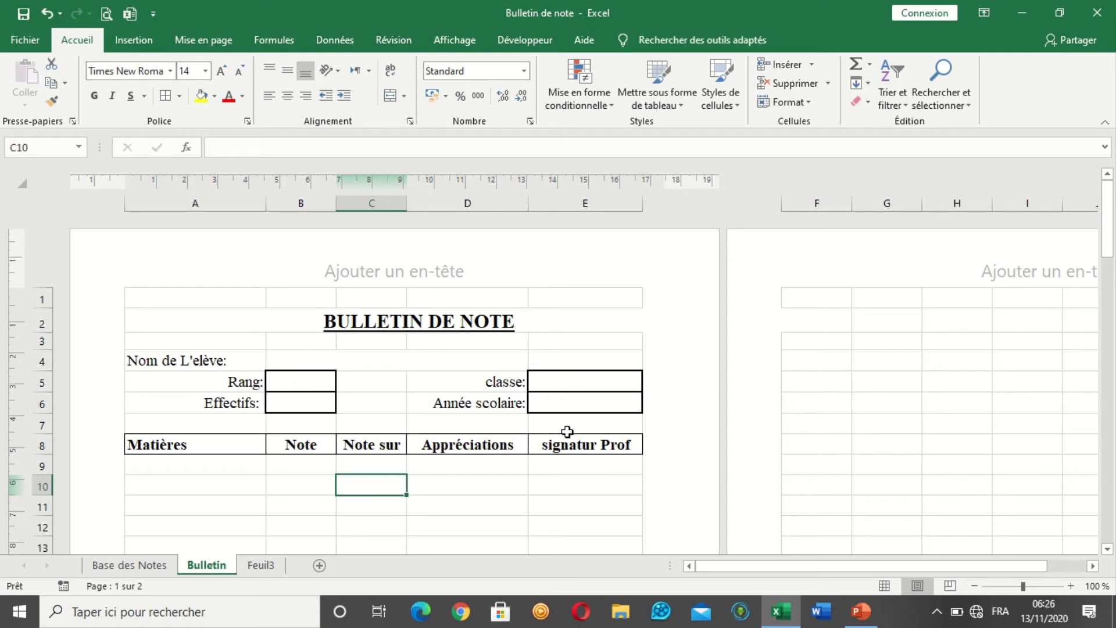
- Right-align the Nom de L'elève label in cell A4
scroll(568, 432, "down", 2)
scroll(567, 432, "up", 2)
scroll(567, 432, "down", 2)
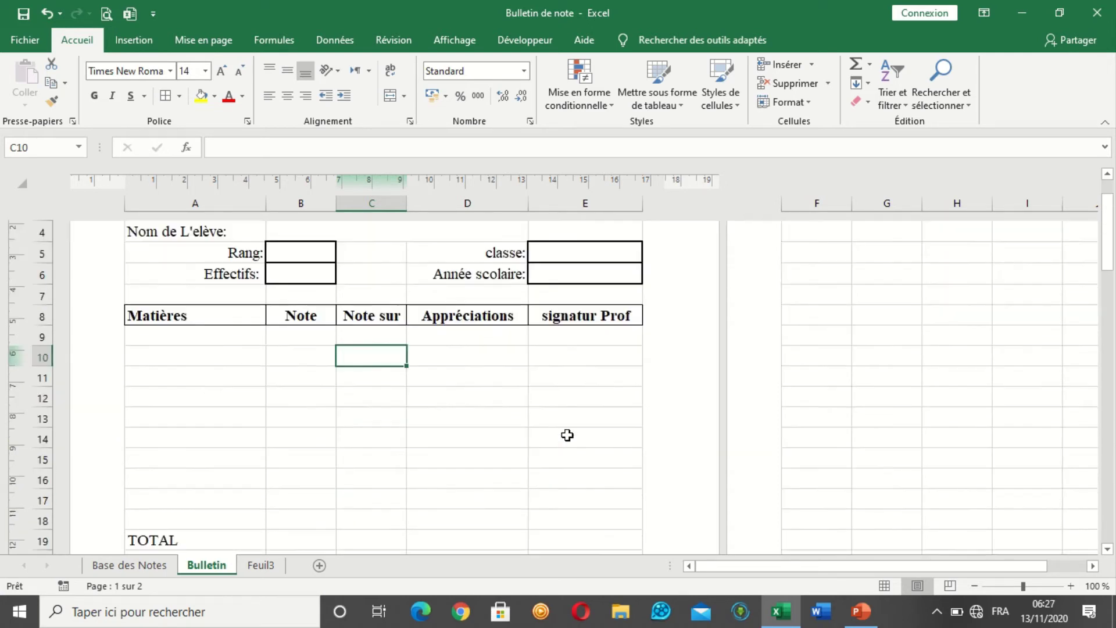
left_click(1071, 586)
left_click(1071, 586)
scroll(684, 488, "up", 2)
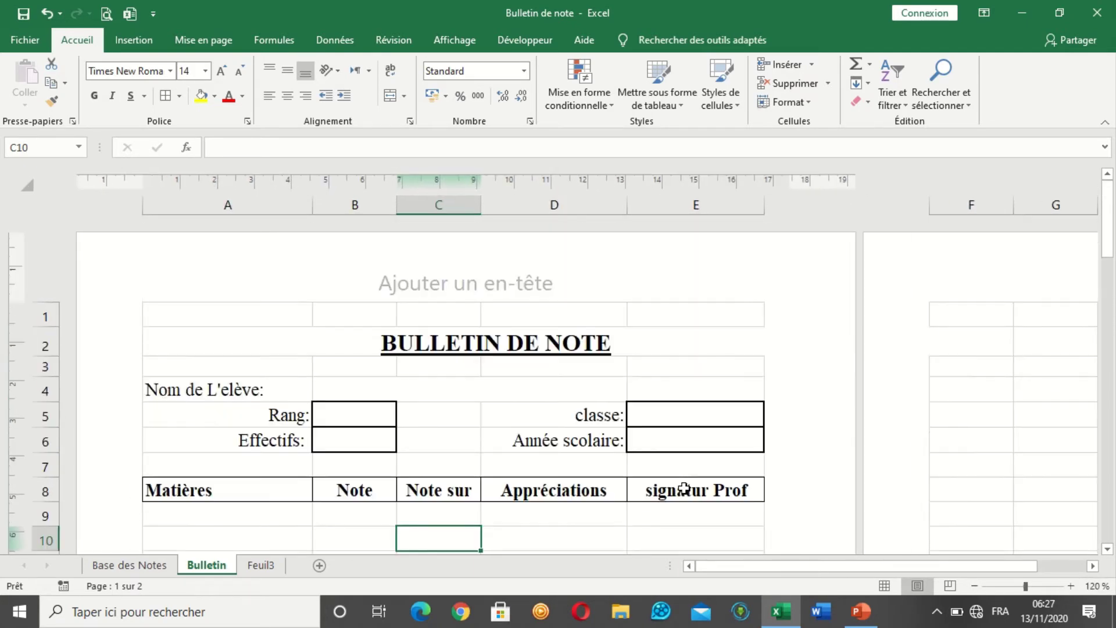
scroll(683, 488, "down", 2)
scroll(683, 488, "up", 2)
left_click(260, 385)
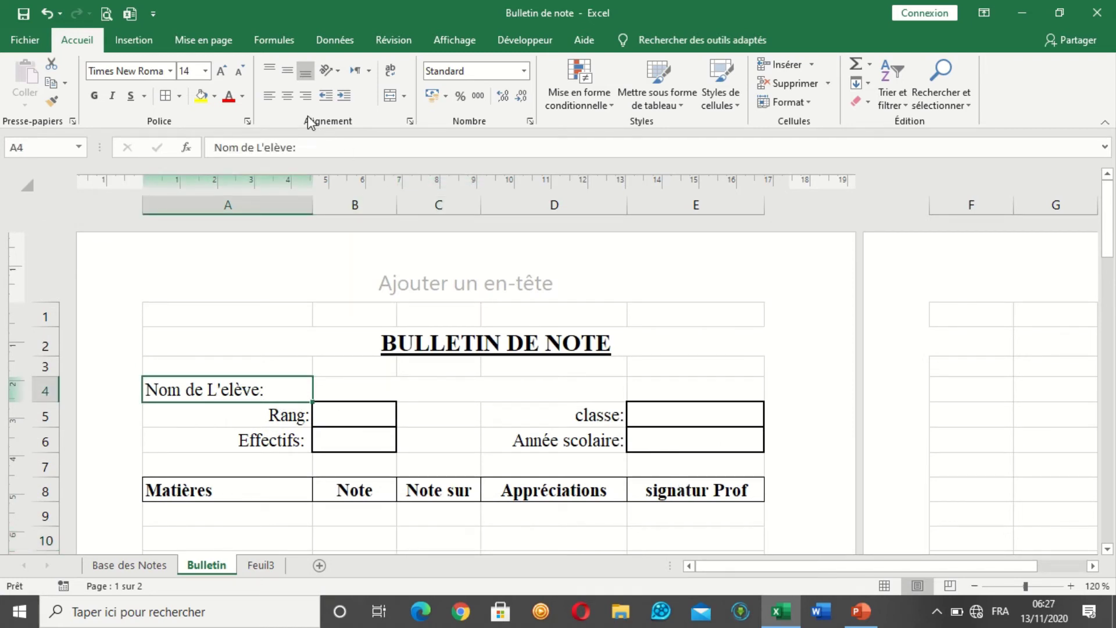
left_click(305, 96)
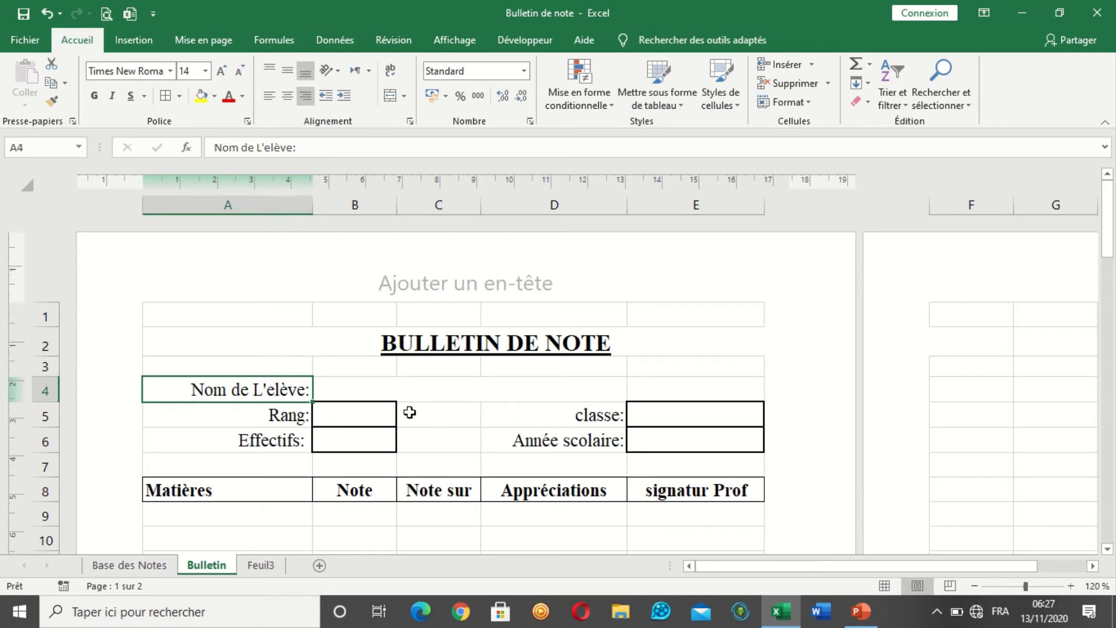
- Apply a thin border around the merged name cell B4 to D4 beside Nom de L'elève
left_click(369, 388)
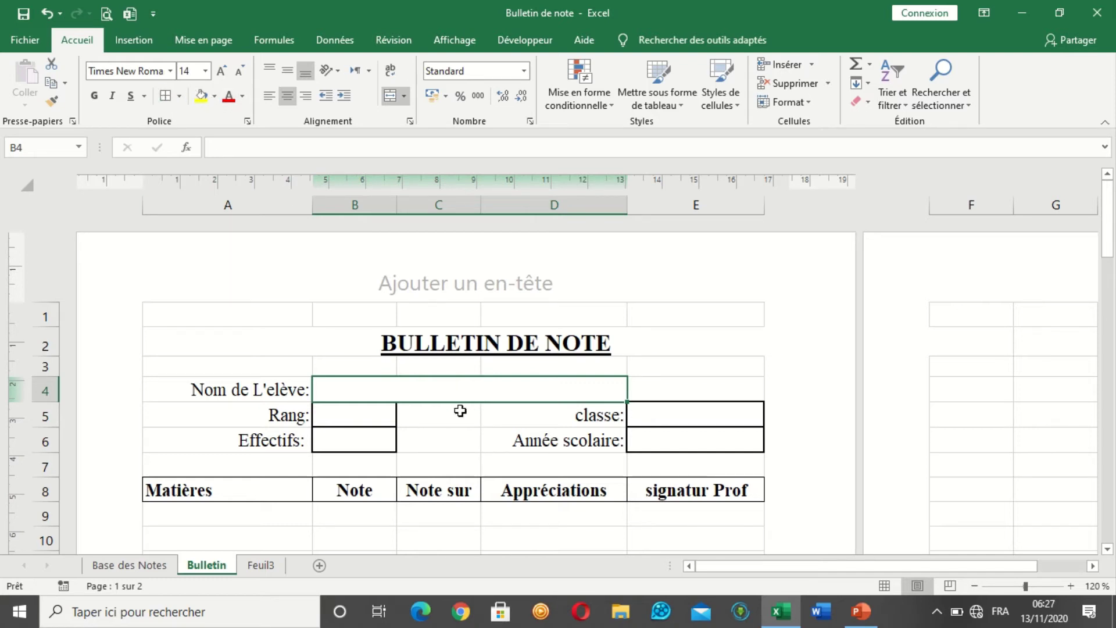
left_click_drag(484, 445, 472, 455)
left_click(452, 391)
left_click(367, 419)
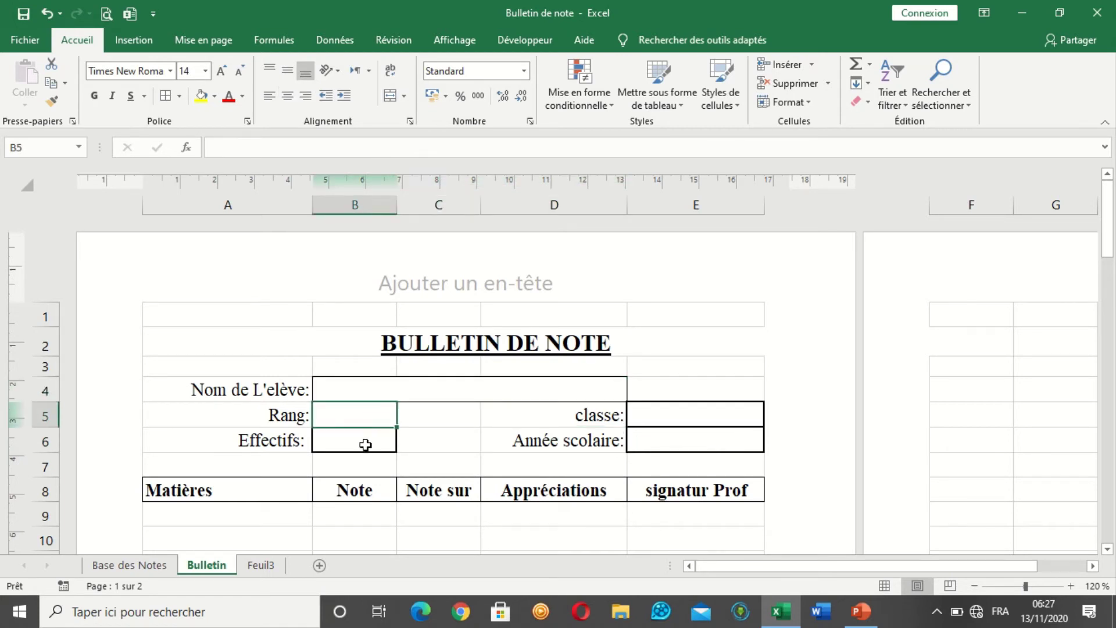
left_click(366, 445)
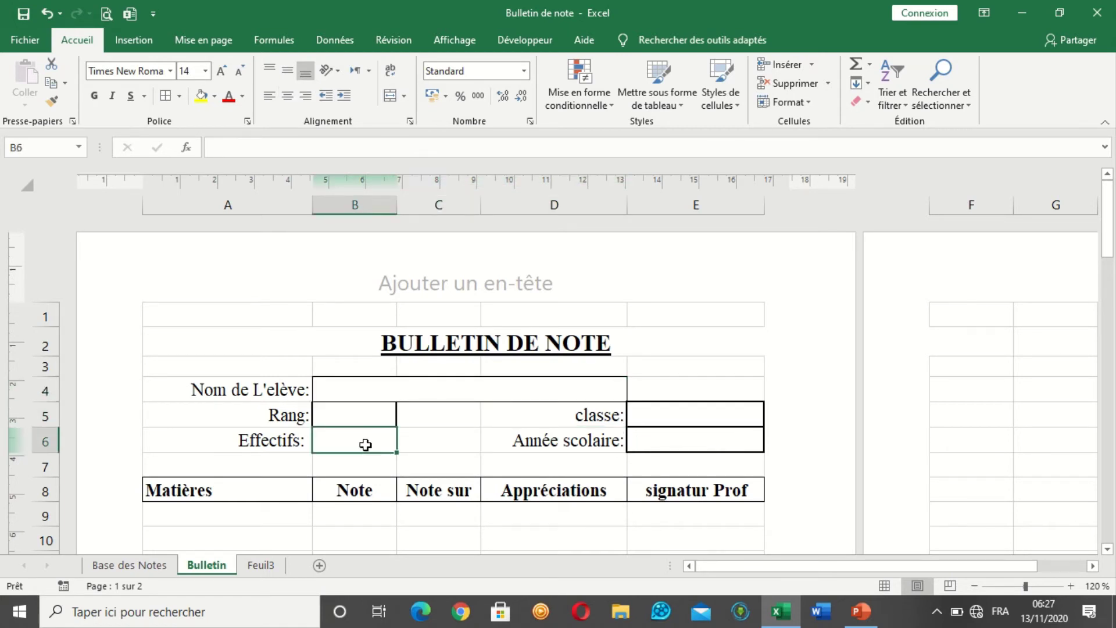
left_click(711, 413)
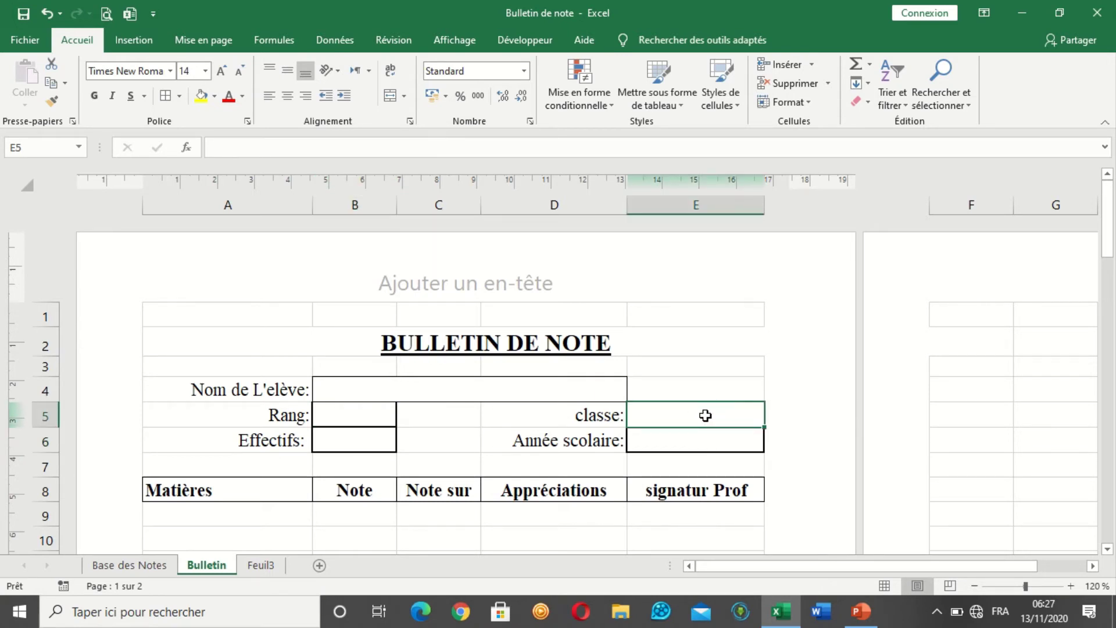
left_click(682, 442)
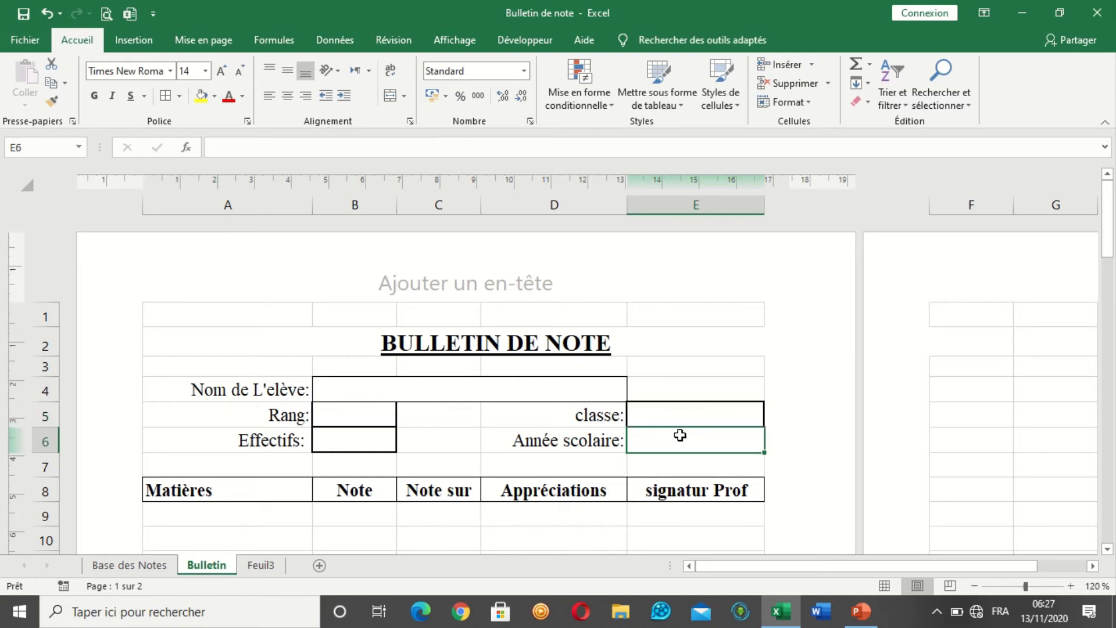
left_click(683, 415)
left_click(692, 445)
left_click(687, 418)
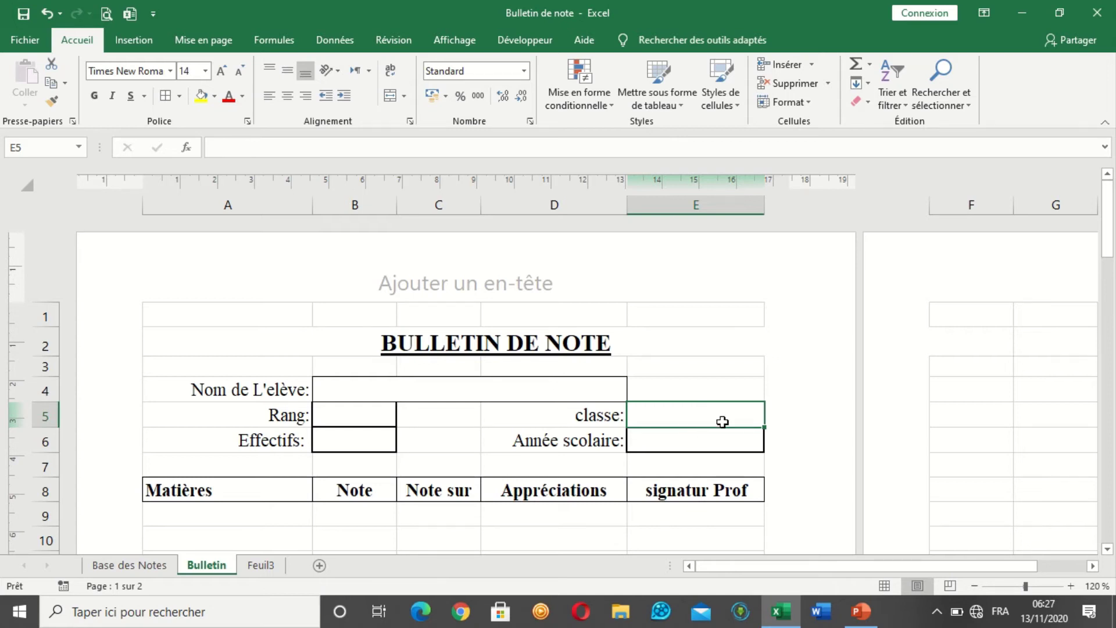
left_click(700, 443)
- Enter 3ème as the class in E5 and 2020-2021 as the school year in E6
left_click(704, 418)
type("3")
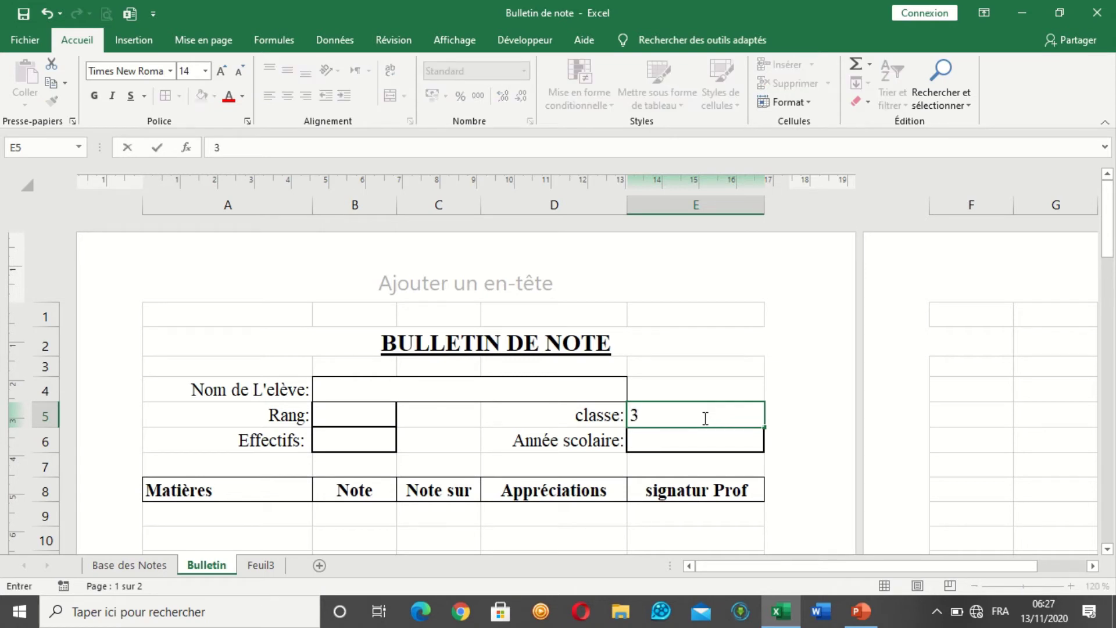
type("ème")
left_click(687, 443)
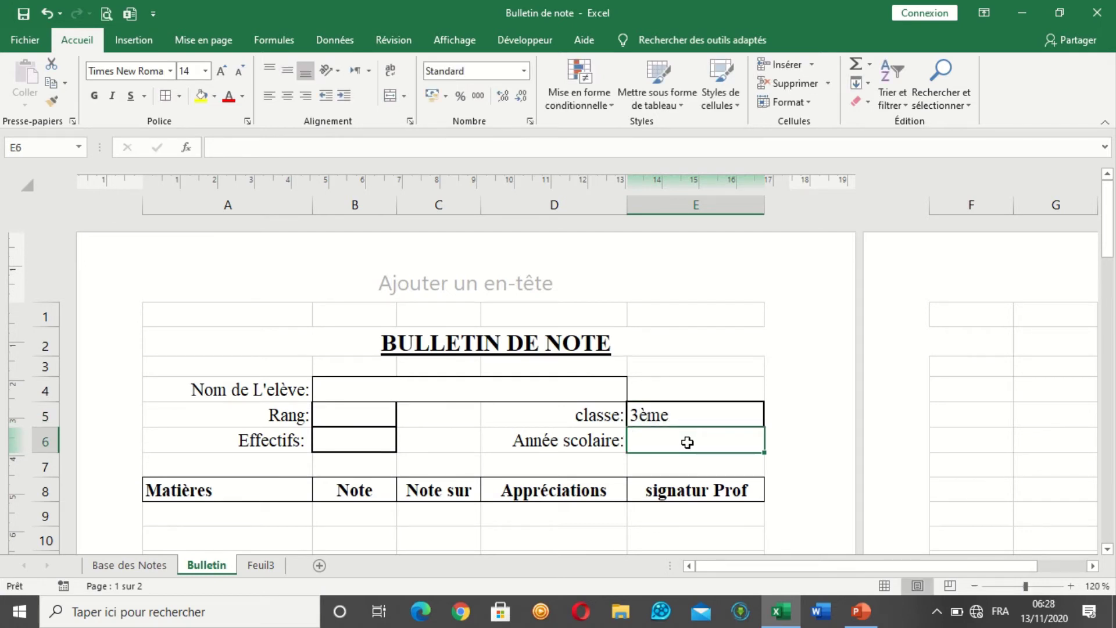
type("2020-2")
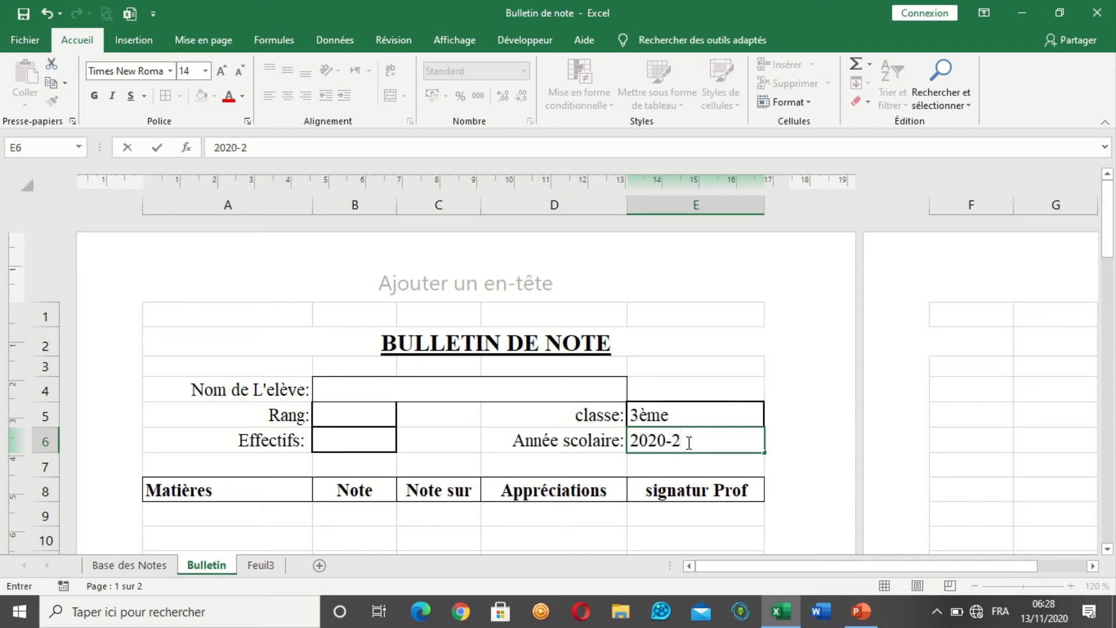
type("021")
left_click(546, 440)
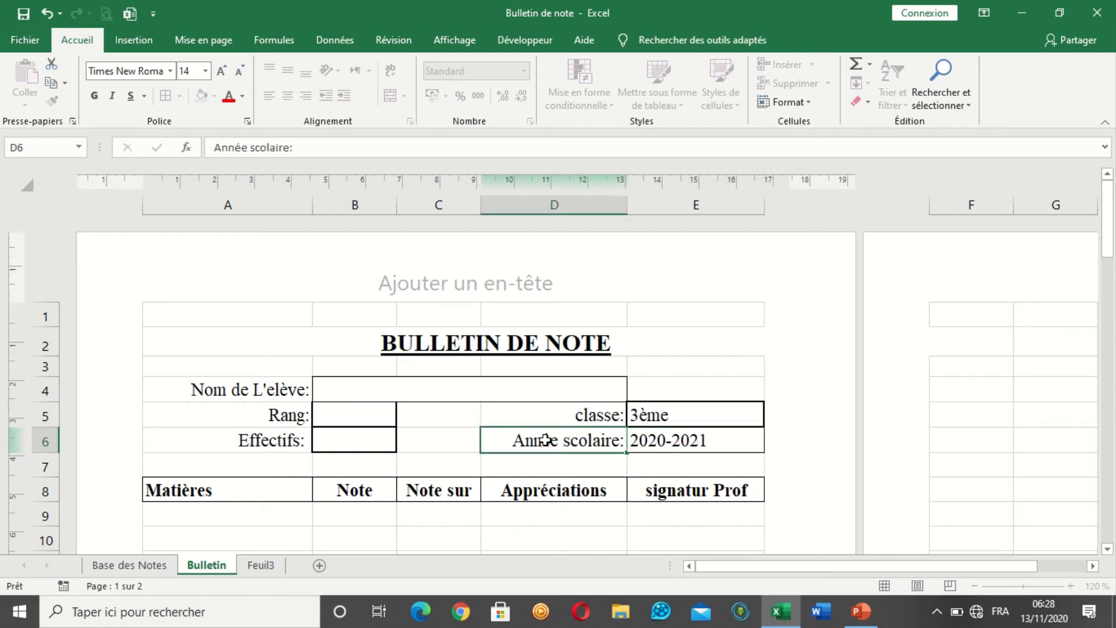
- Make the class and school year values in E5 and E6 bold and centred
left_click(685, 415)
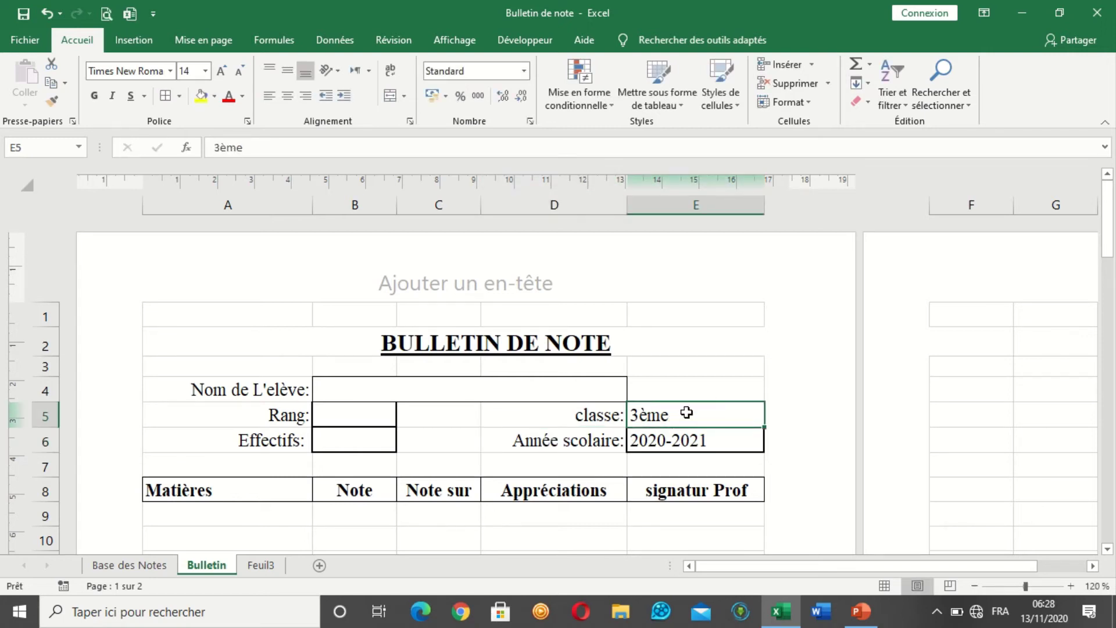
left_click_drag(686, 412, 697, 439)
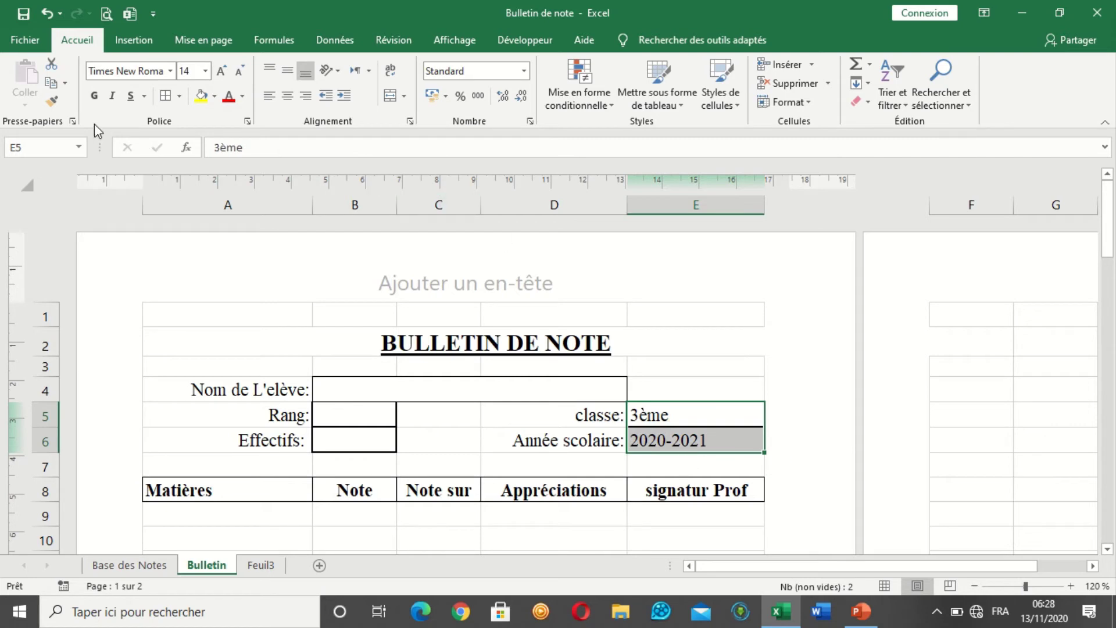
left_click(94, 96)
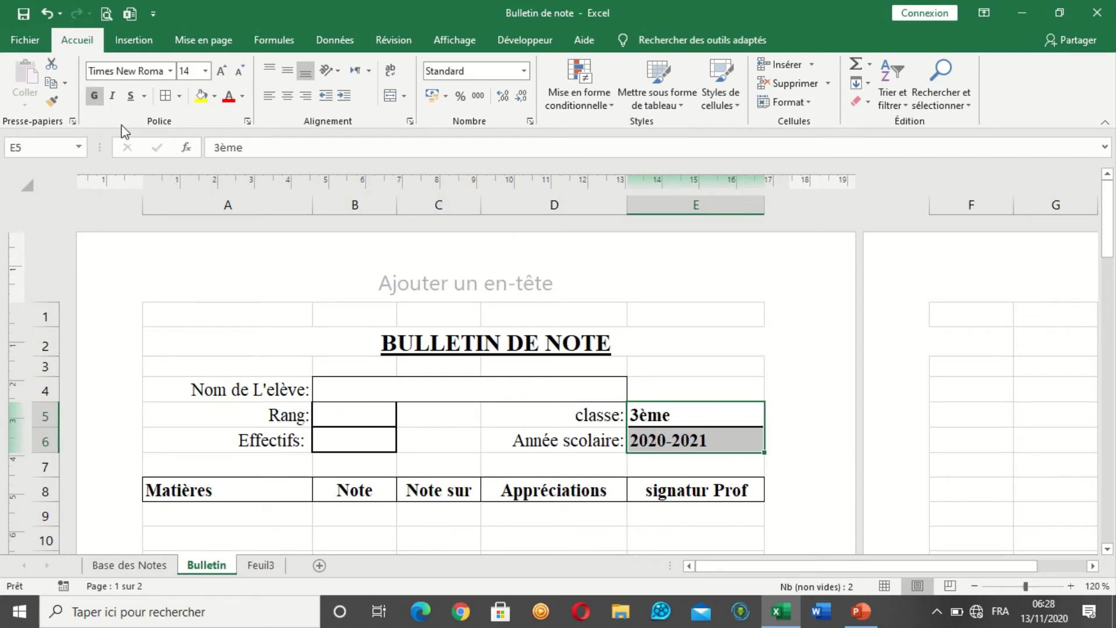
left_click(288, 97)
- Set the empty cells B5 and B6 beside Rang and Effectifs to bold
left_click(365, 415)
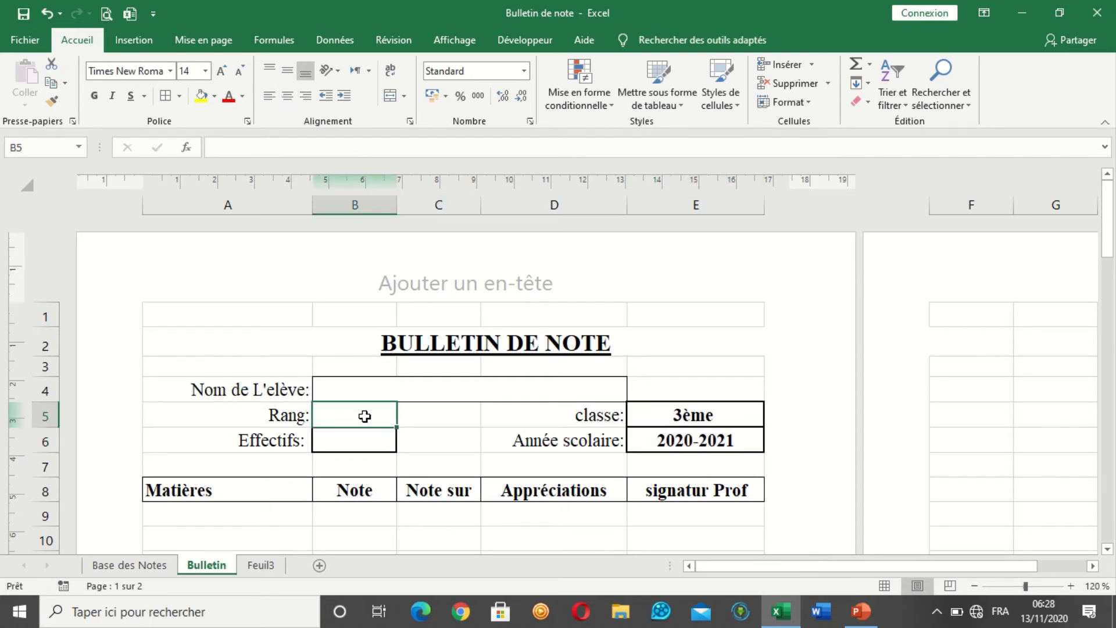
left_click_drag(373, 417, 374, 448)
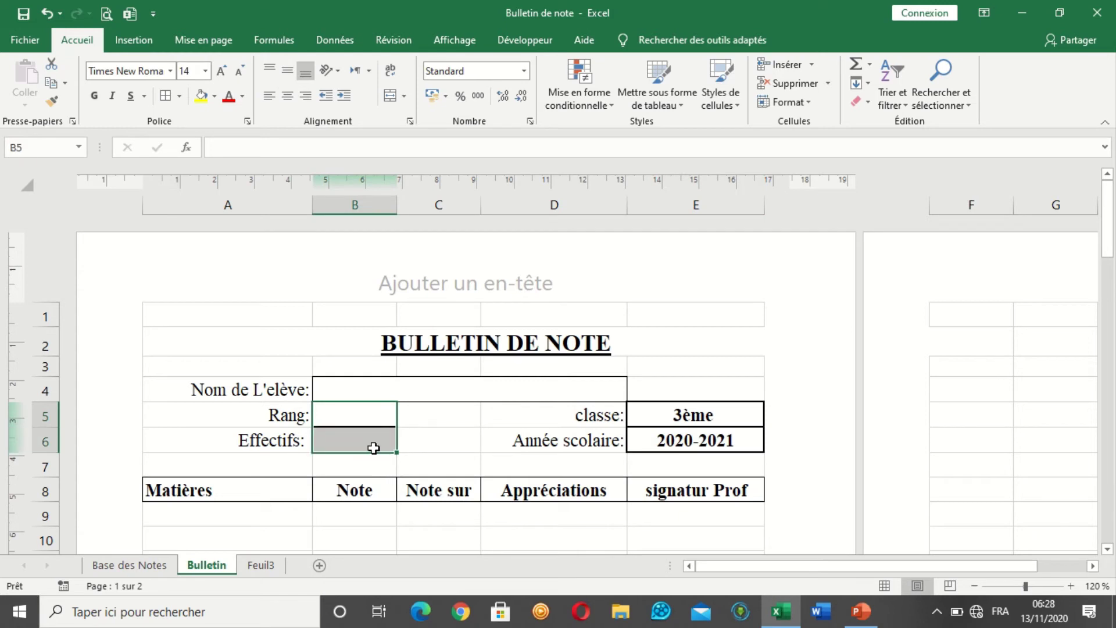
left_click(95, 97)
left_click(457, 467)
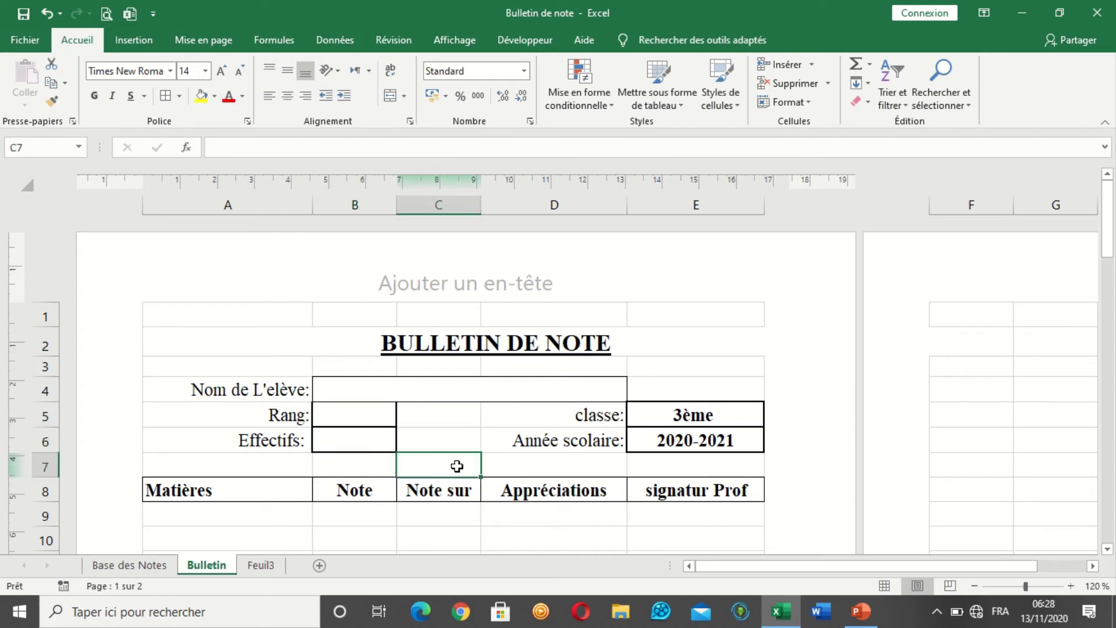
- Apply all borders to the table body A9 to E19, including the TOTAL row
scroll(472, 529, "down", 2)
scroll(473, 529, "up", 2)
scroll(448, 466, "down", 1)
scroll(447, 464, "down", 1)
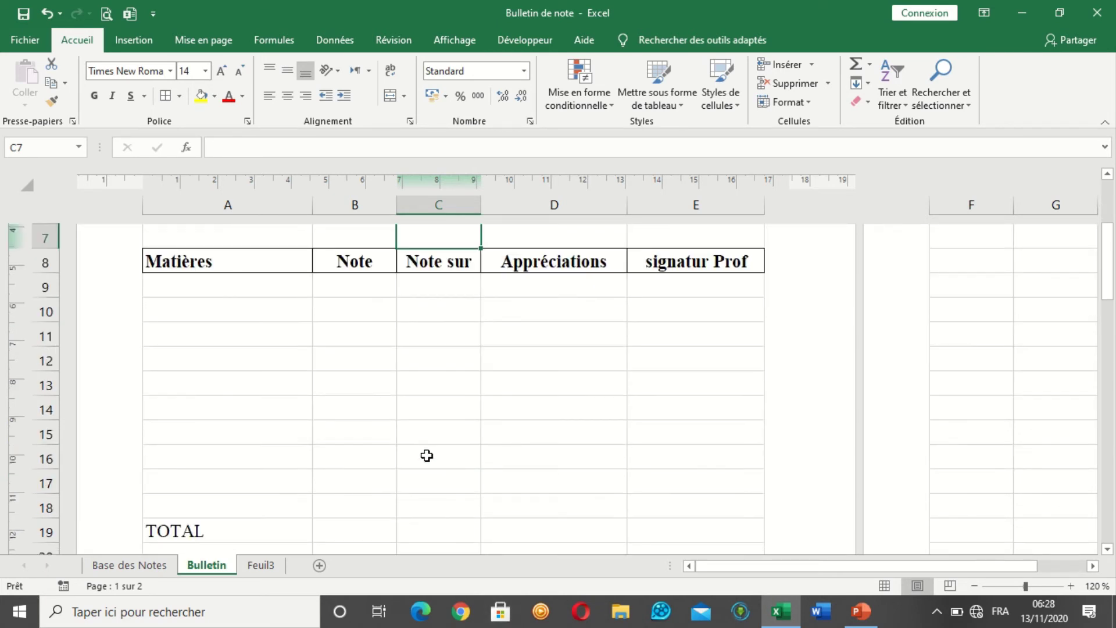
left_click_drag(204, 287, 218, 509)
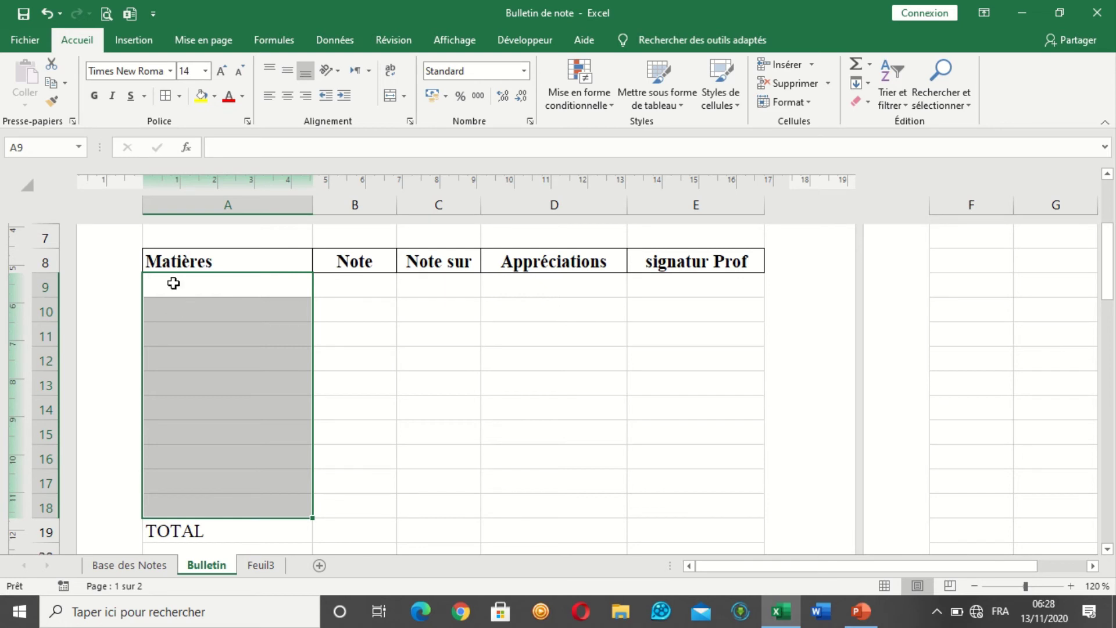
left_click_drag(173, 283, 761, 517)
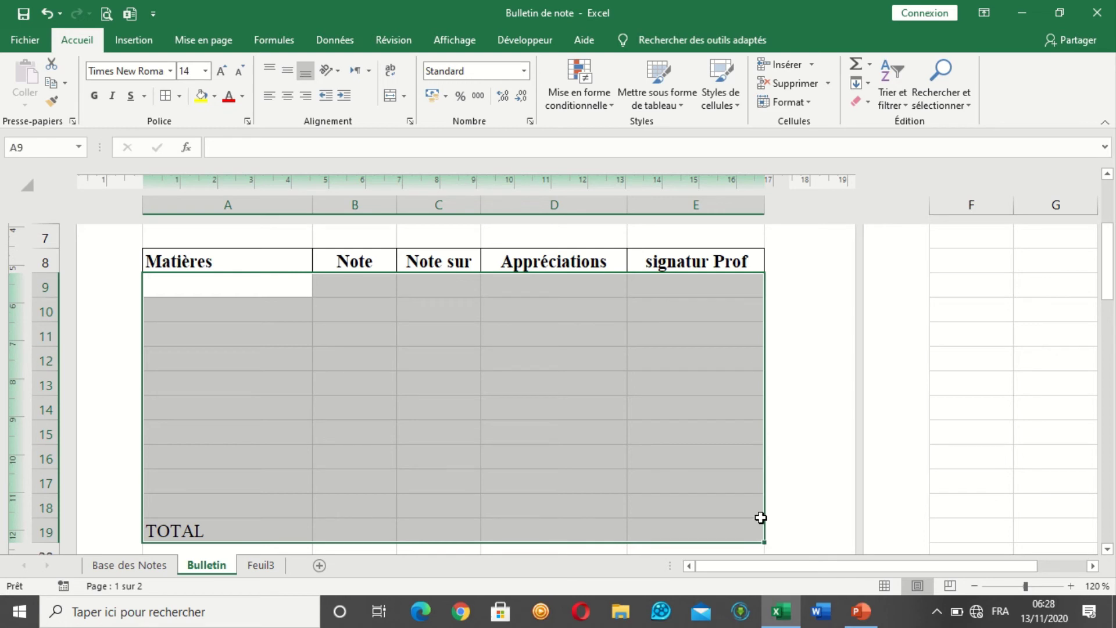
left_click(166, 95)
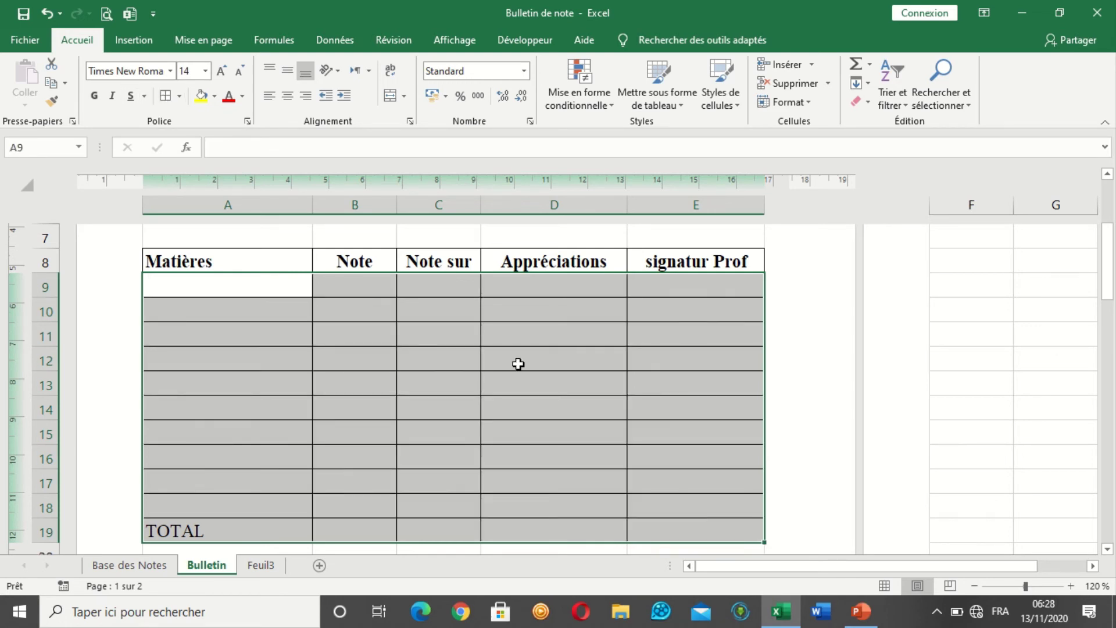
left_click(492, 463)
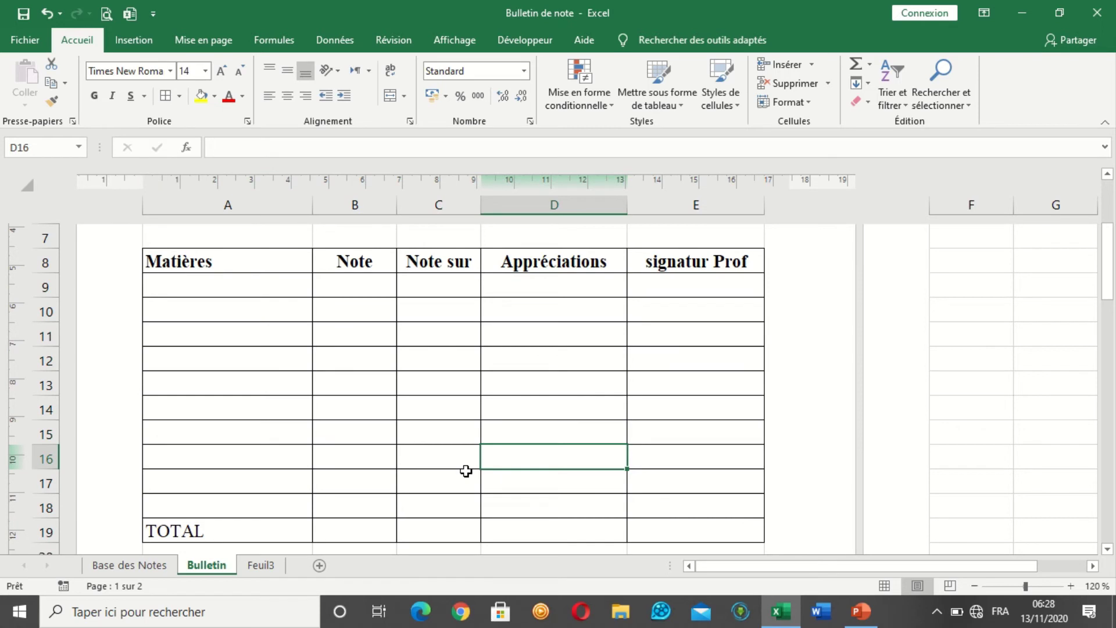
left_click(226, 527)
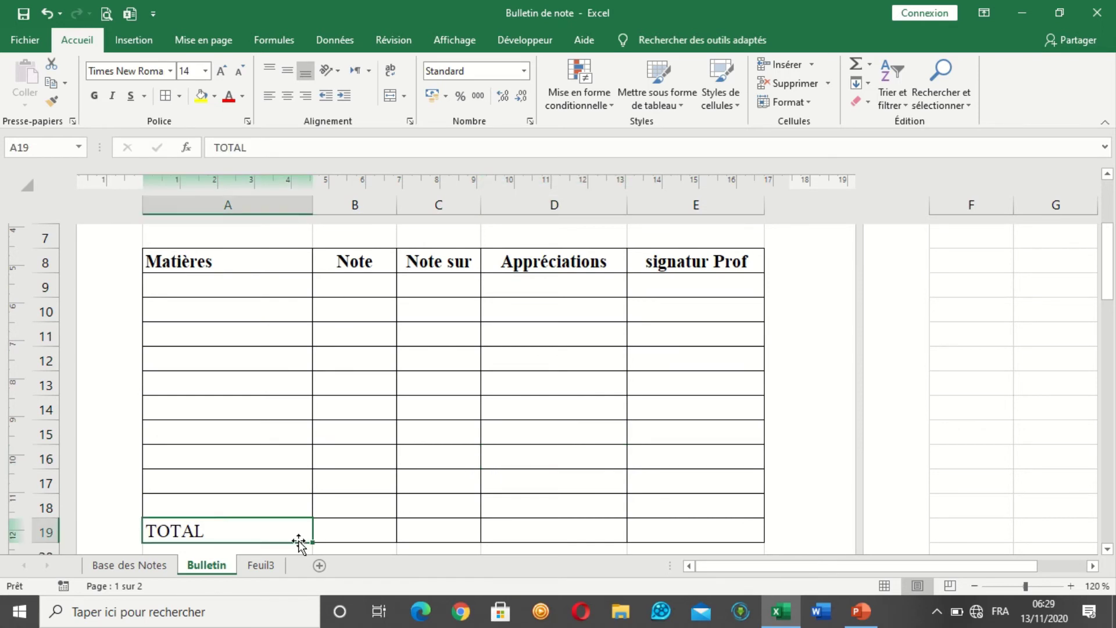
- Make the TOTAL label in A19 bold and centred
left_click(94, 96)
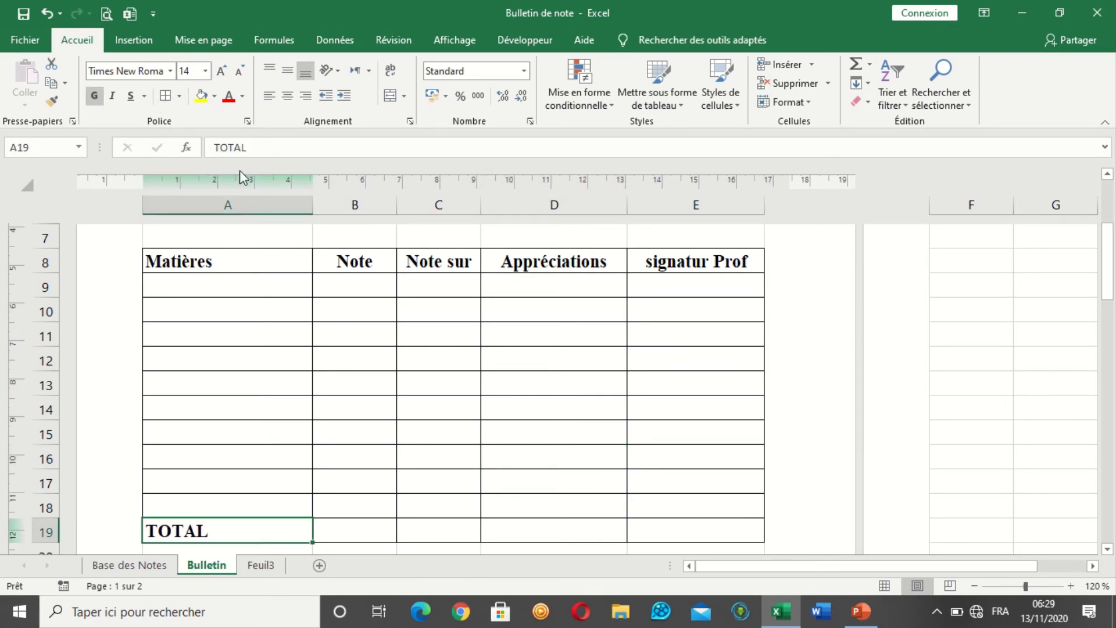
left_click(288, 96)
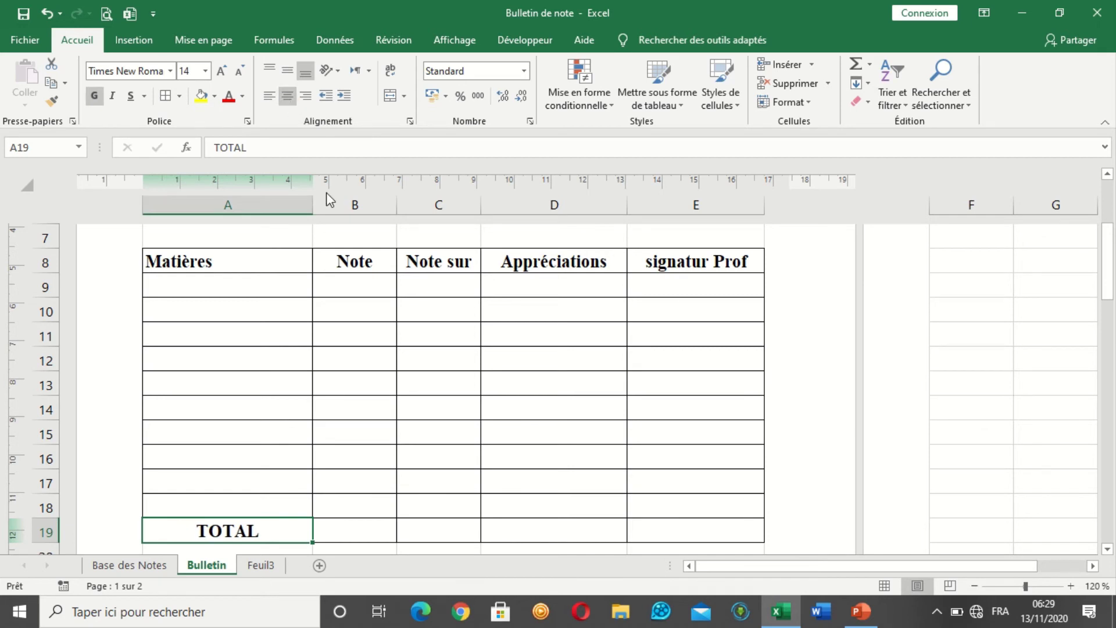
left_click(362, 531)
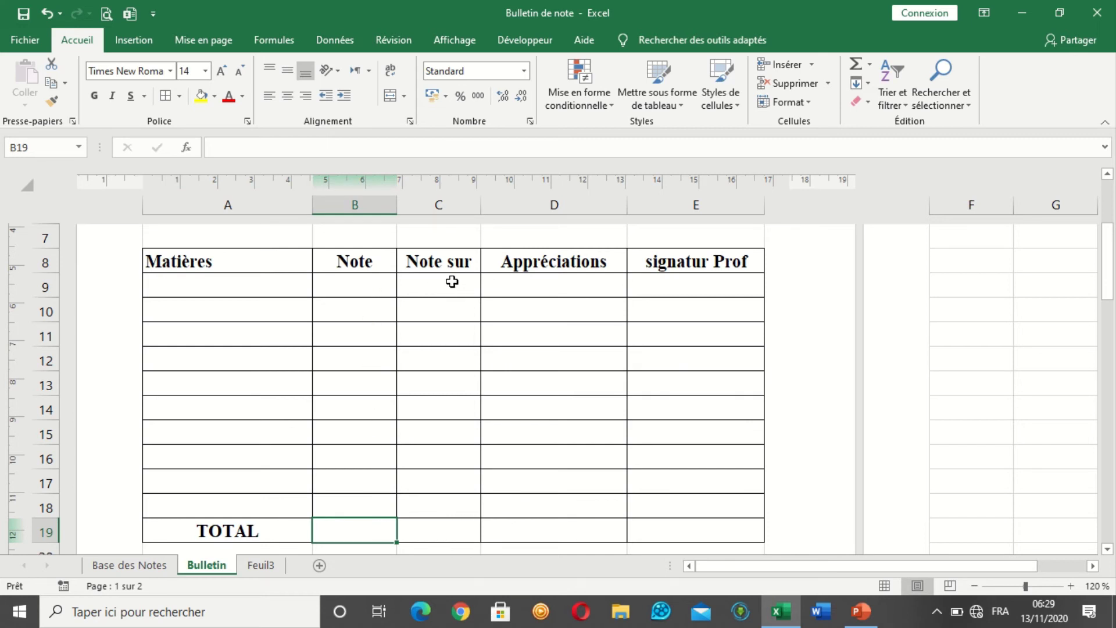
left_click(441, 529)
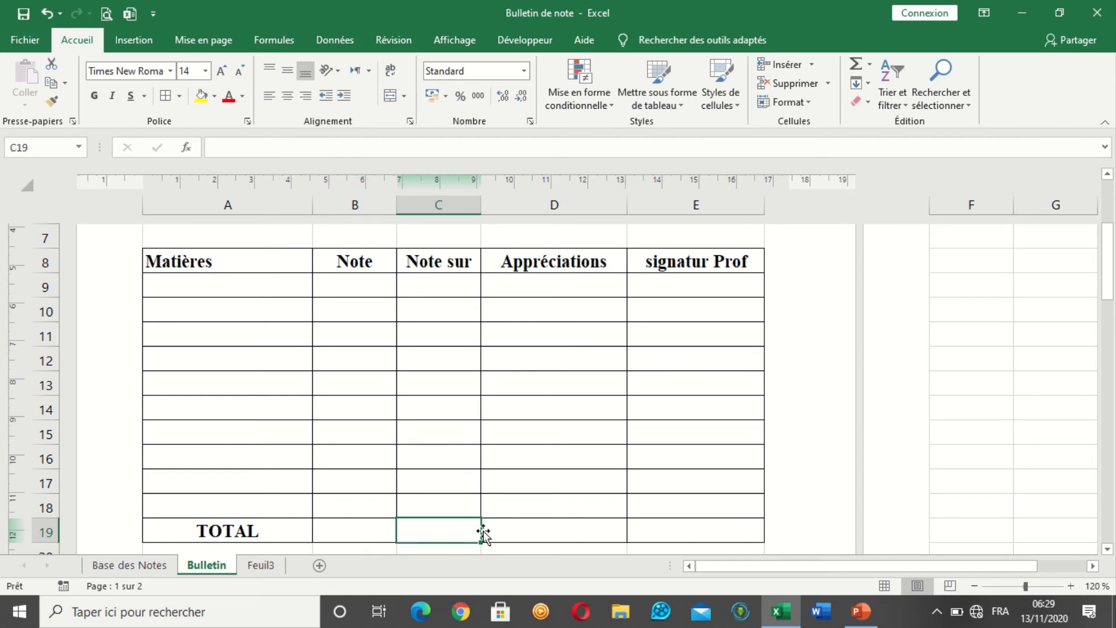
left_click_drag(579, 281, 593, 494)
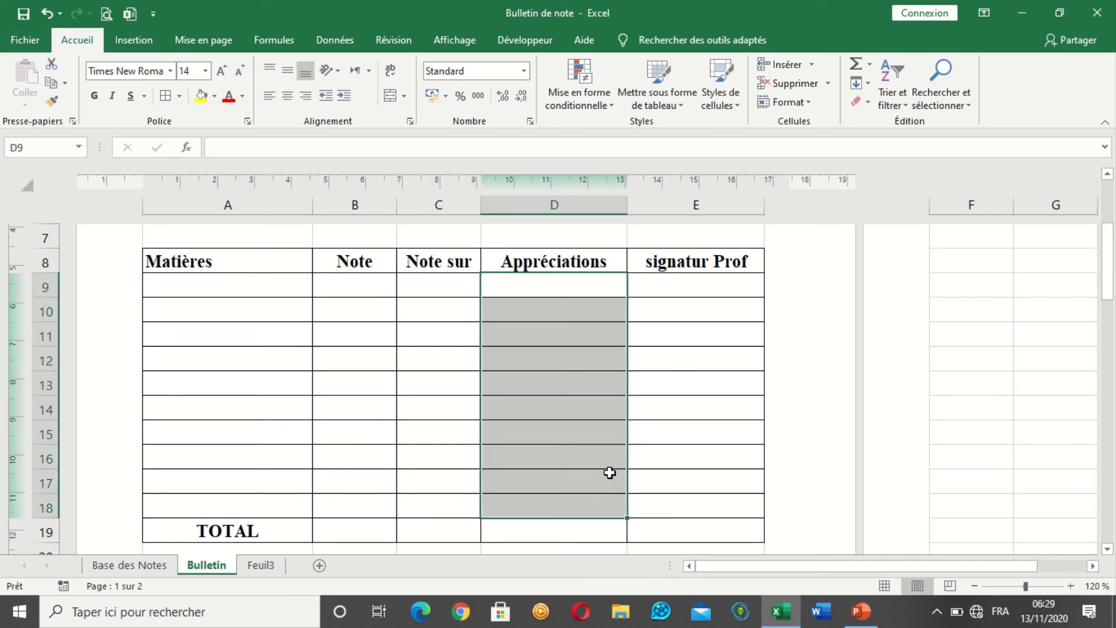
left_click_drag(695, 291, 709, 409)
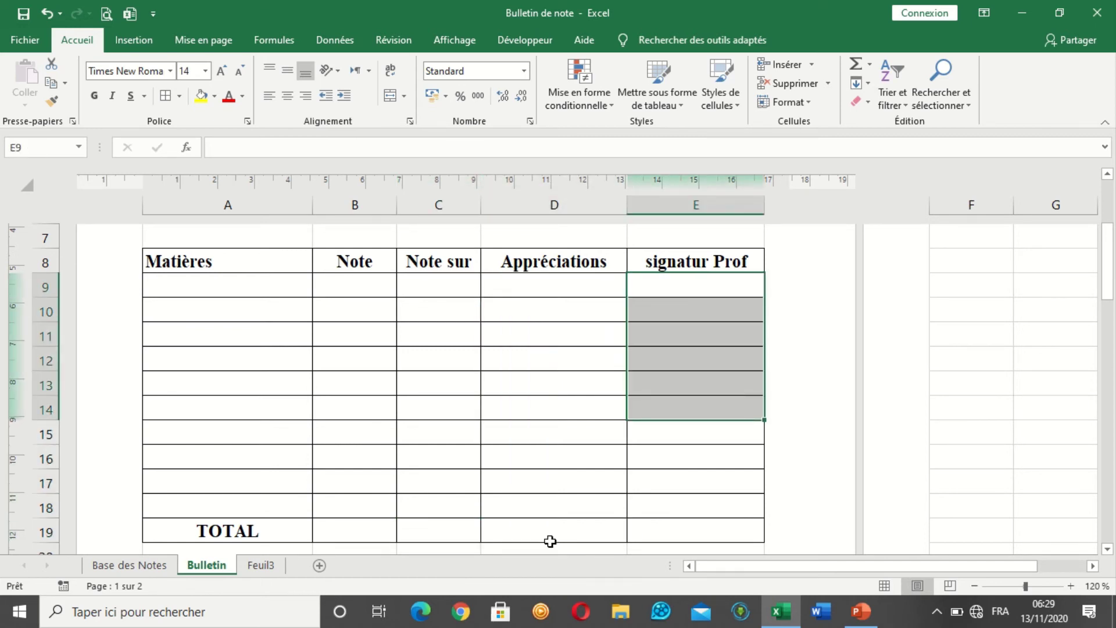
- Remove the bottom, right and inner vertical borders from cells D19 to E19 in the TOTAL row
scroll(543, 540, "down", 1)
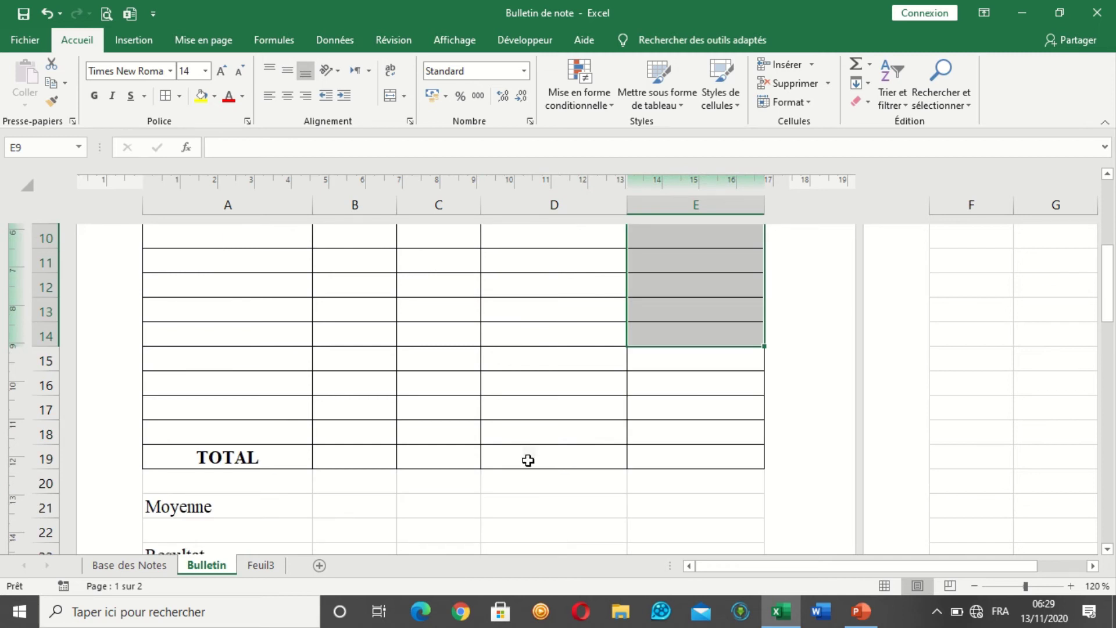
left_click_drag(512, 459, 703, 463)
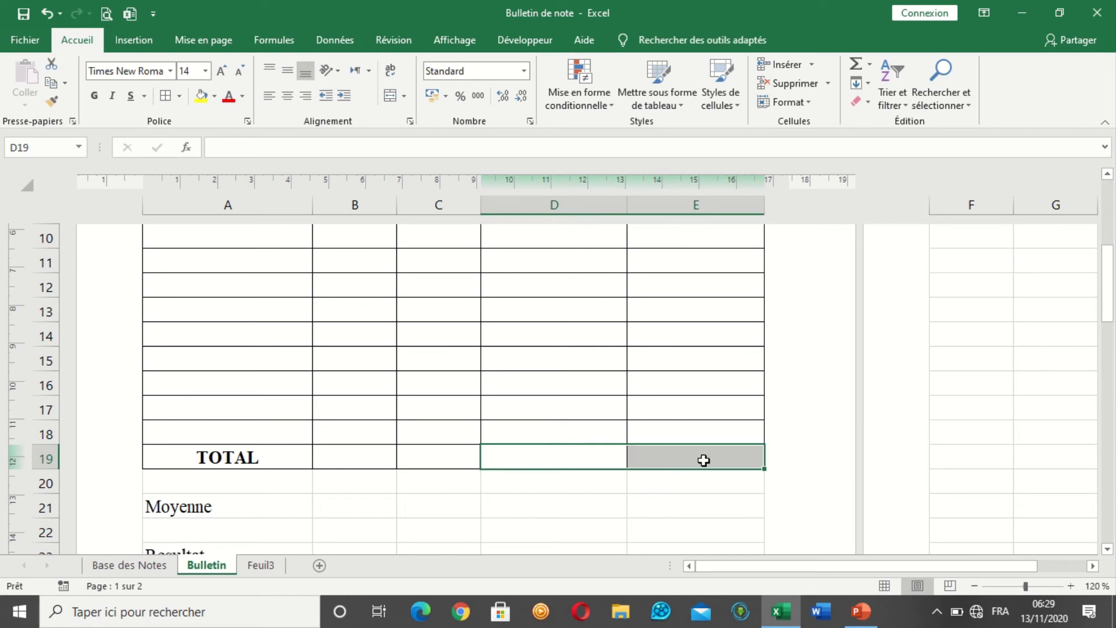
left_click(180, 95)
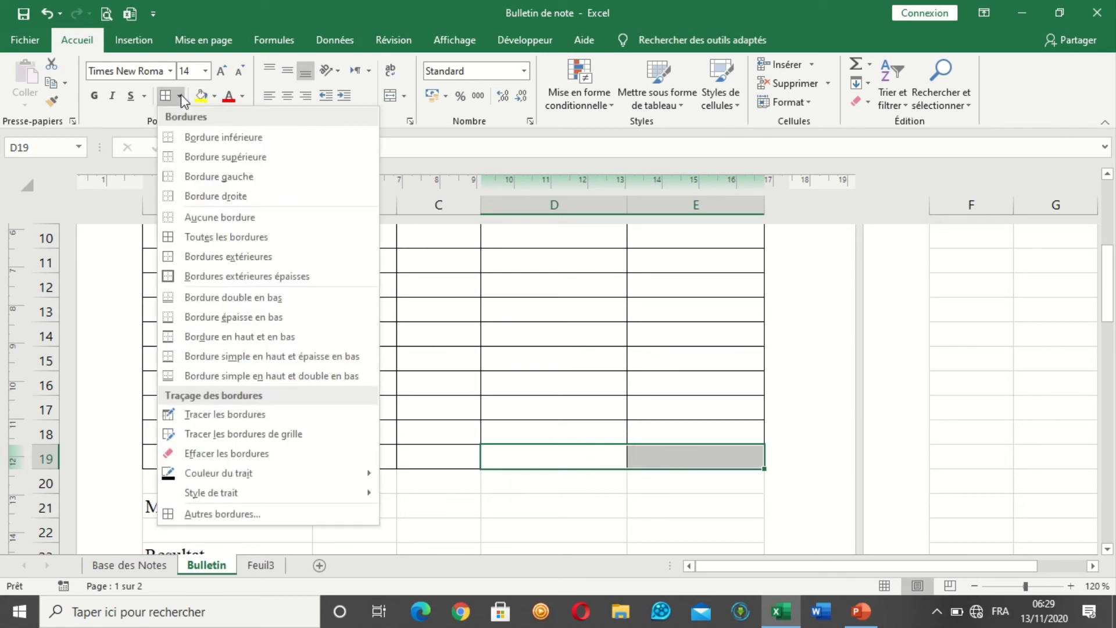
left_click(239, 514)
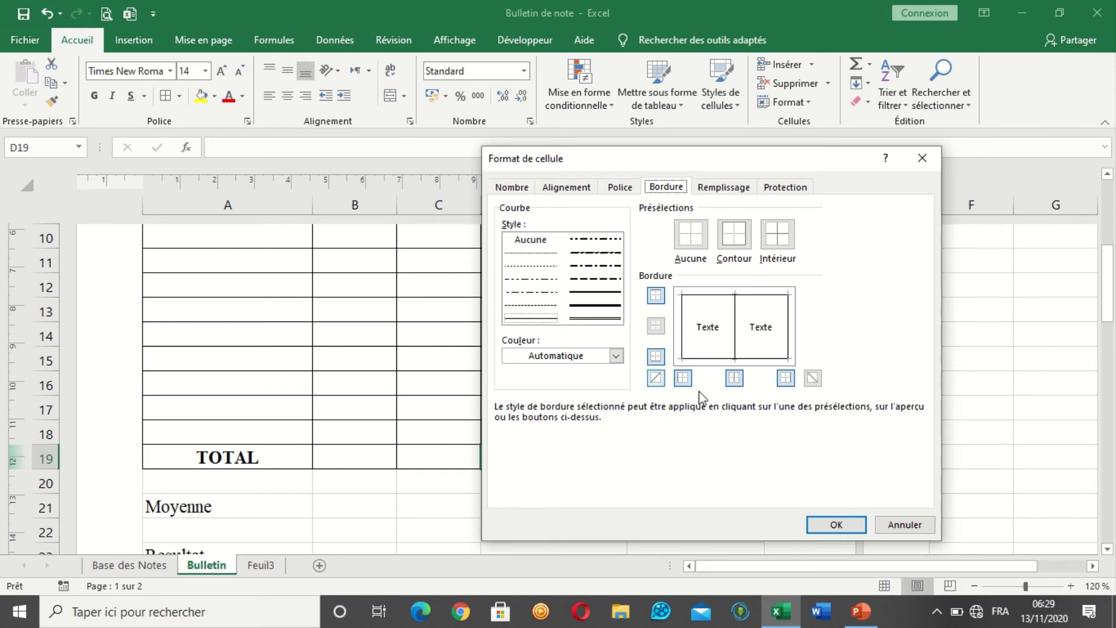
left_click(715, 360)
left_click(790, 337)
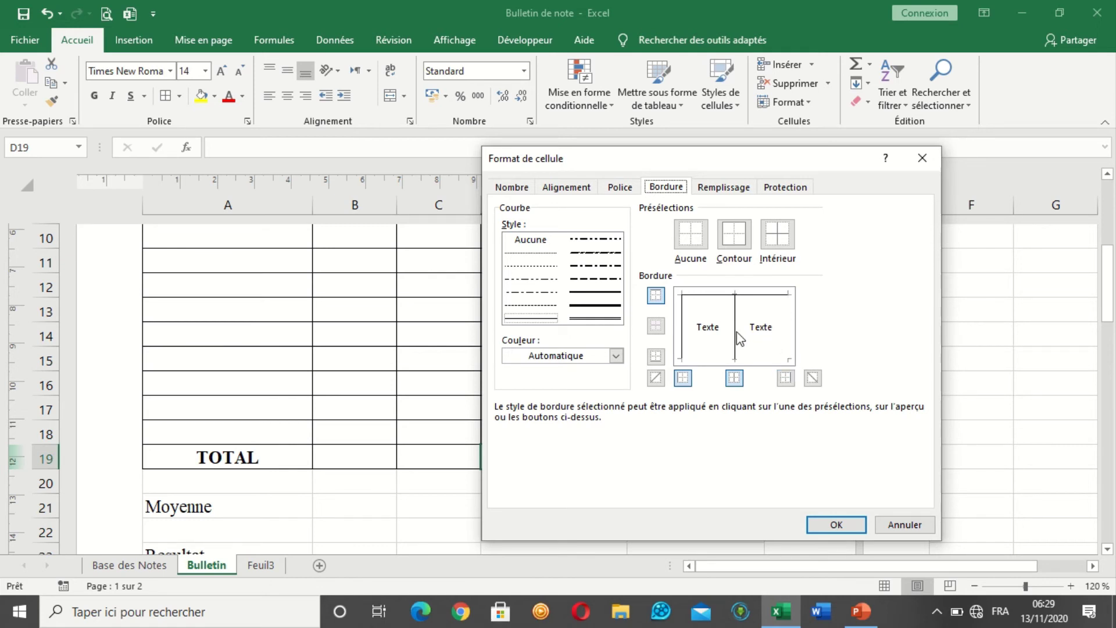
left_click(736, 336)
left_click(684, 343)
left_click(678, 337)
left_click(835, 525)
left_click(633, 508)
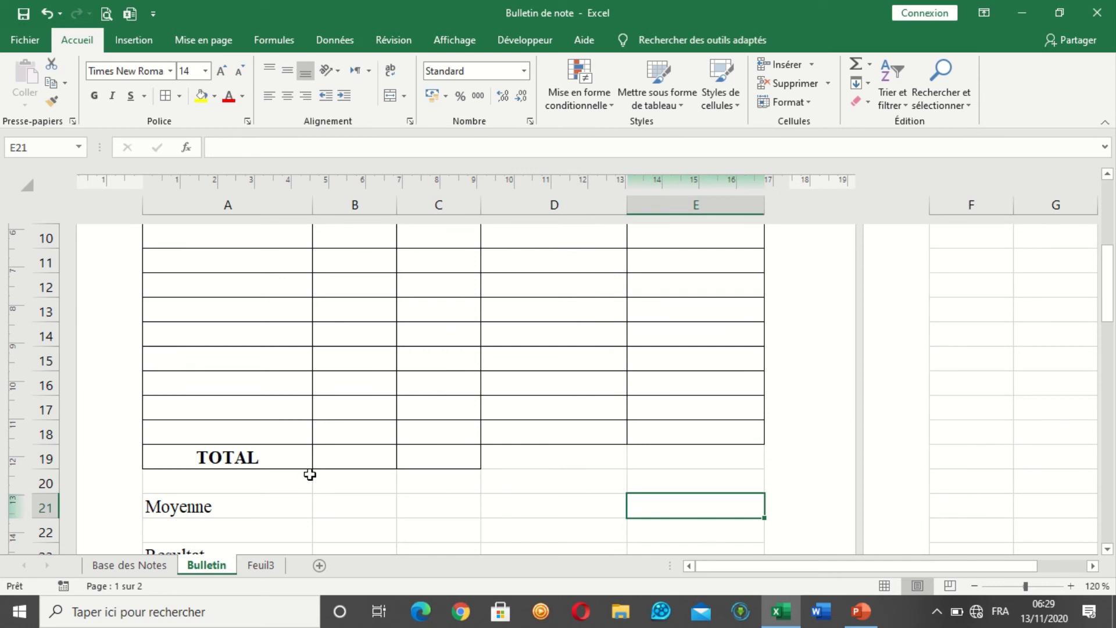
left_click(335, 461)
left_click(434, 460)
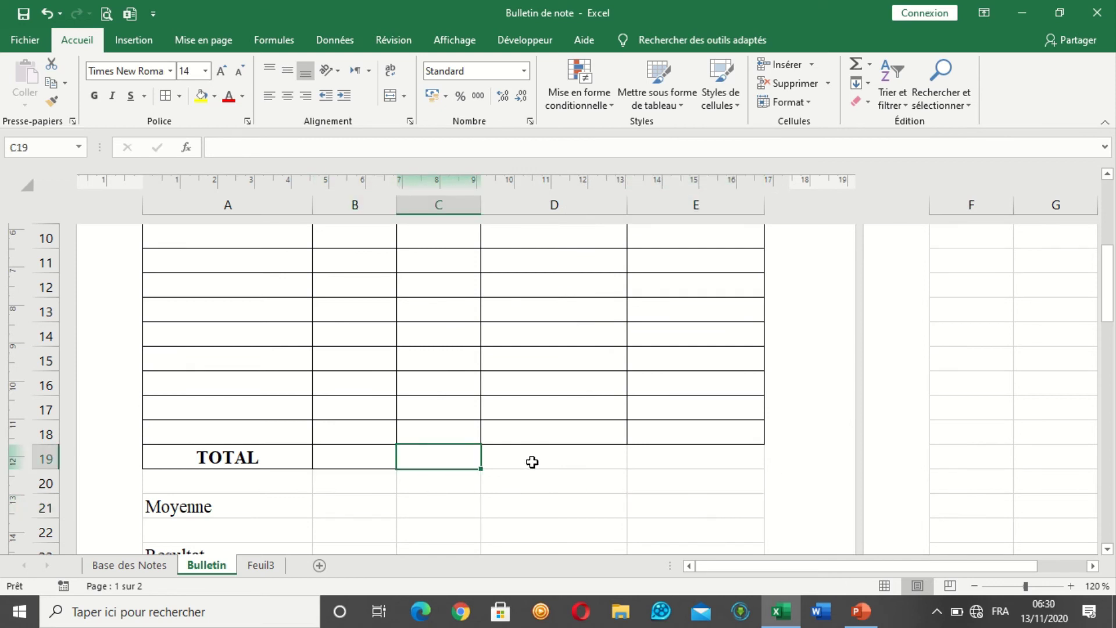
left_click_drag(531, 462, 633, 468)
left_click(610, 456)
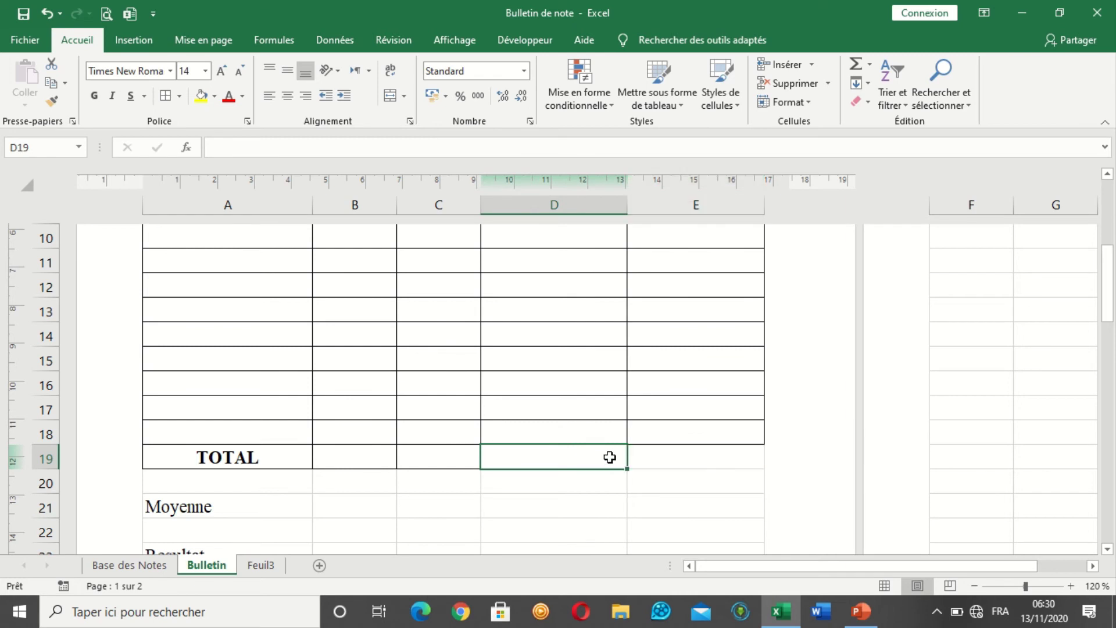
- Add a colon to the Moyenne, Resultat and Mention labels in A21, A23 and A25, and right-align them
scroll(365, 514, "down", 2)
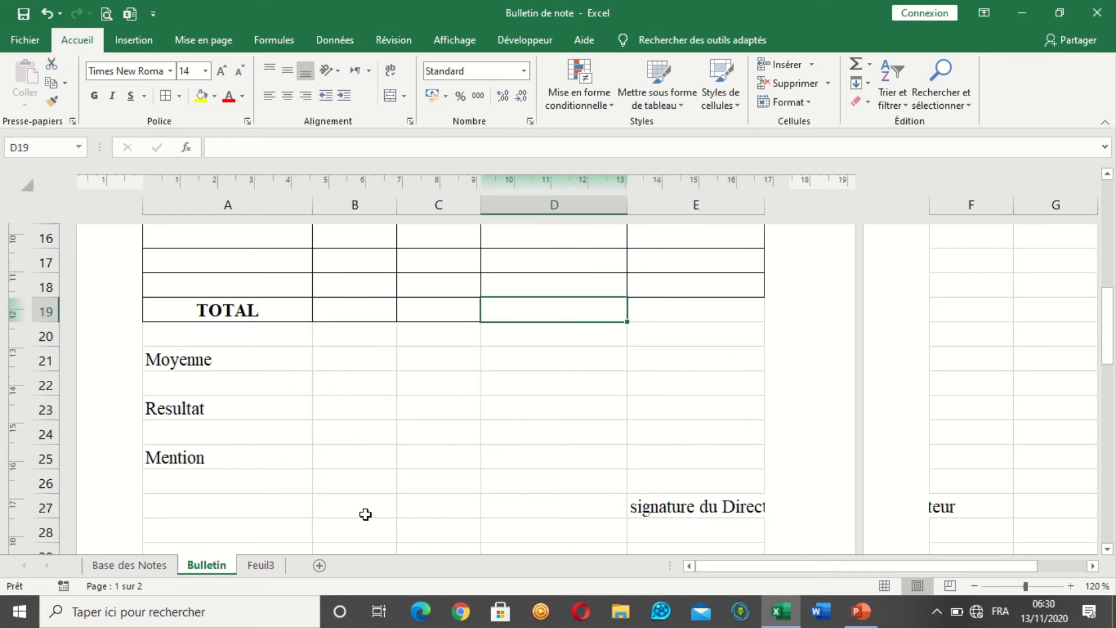
left_click(215, 358)
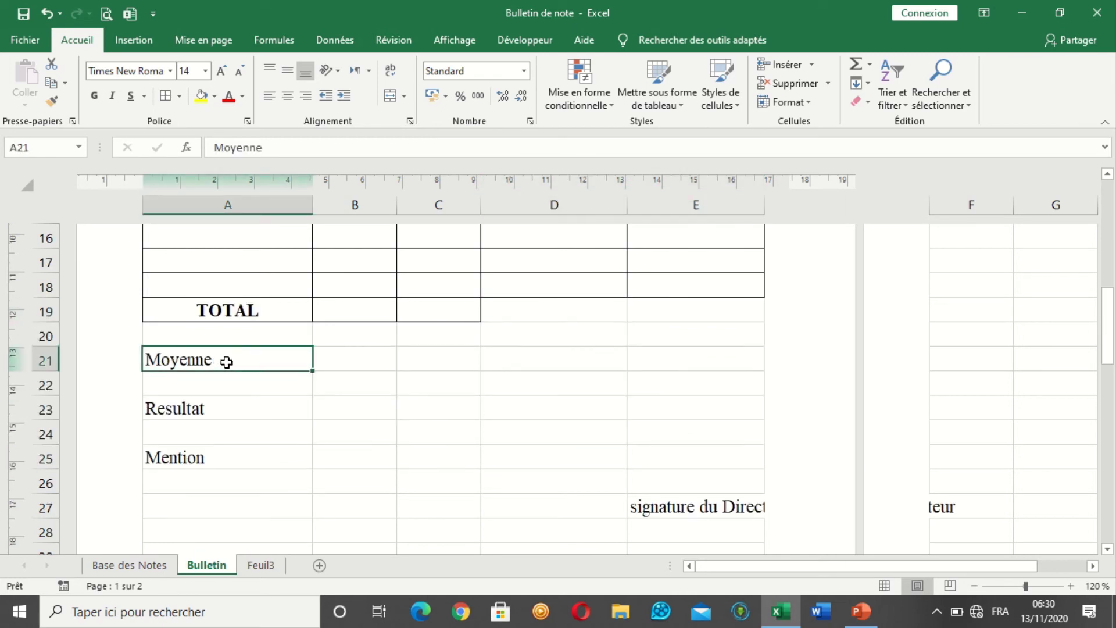
double_click(227, 361)
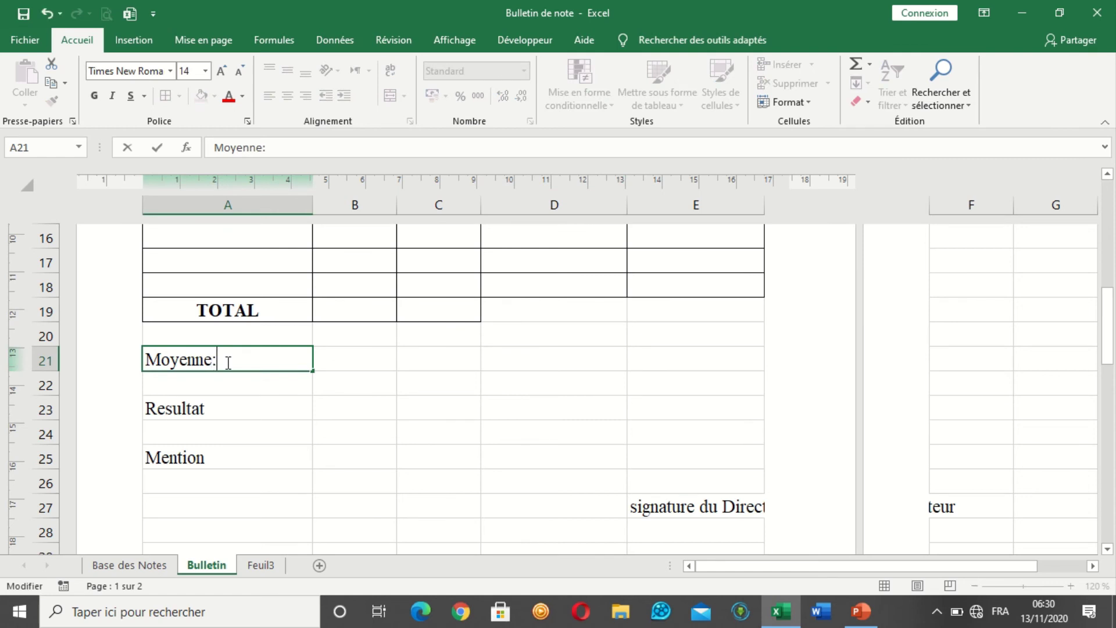
type(":")
double_click(244, 410)
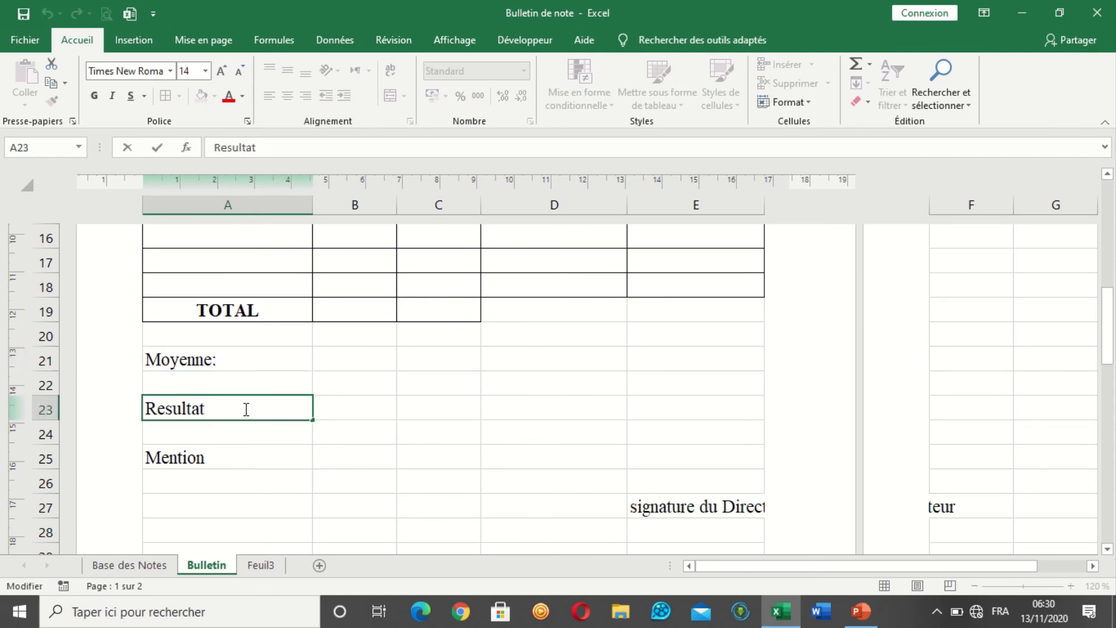
type(":")
double_click(219, 460)
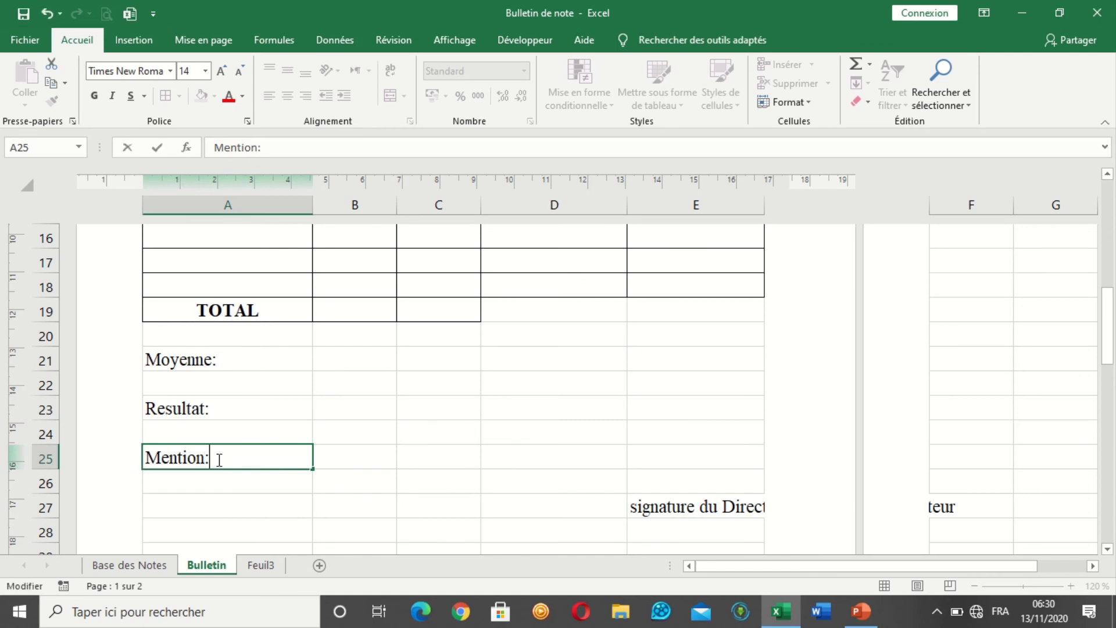
type(":")
left_click_drag(247, 357, 256, 456)
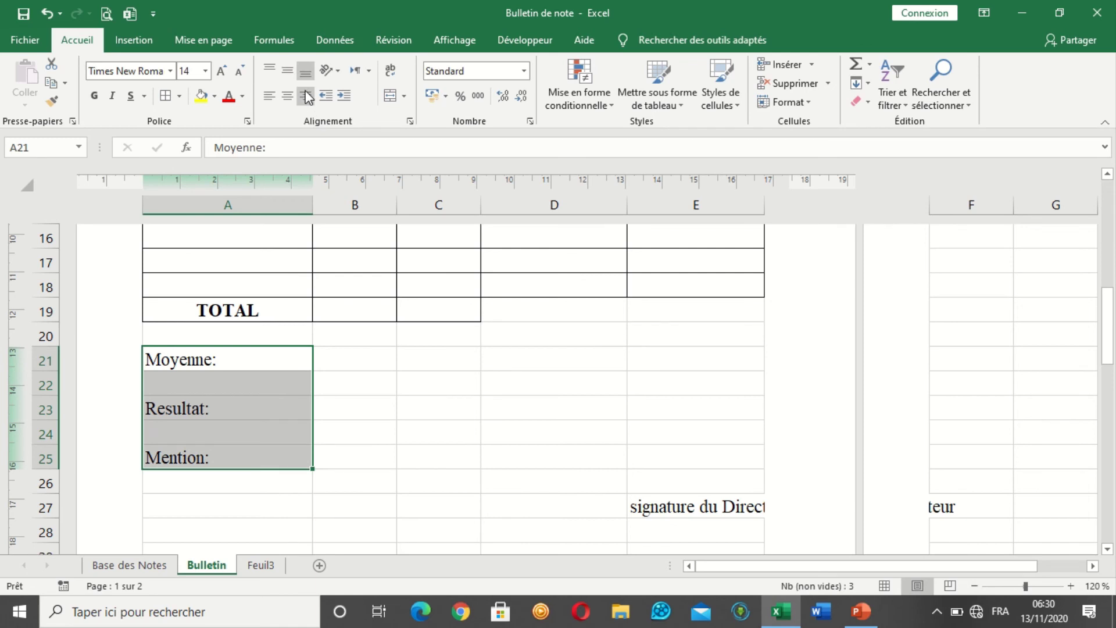
left_click(305, 95)
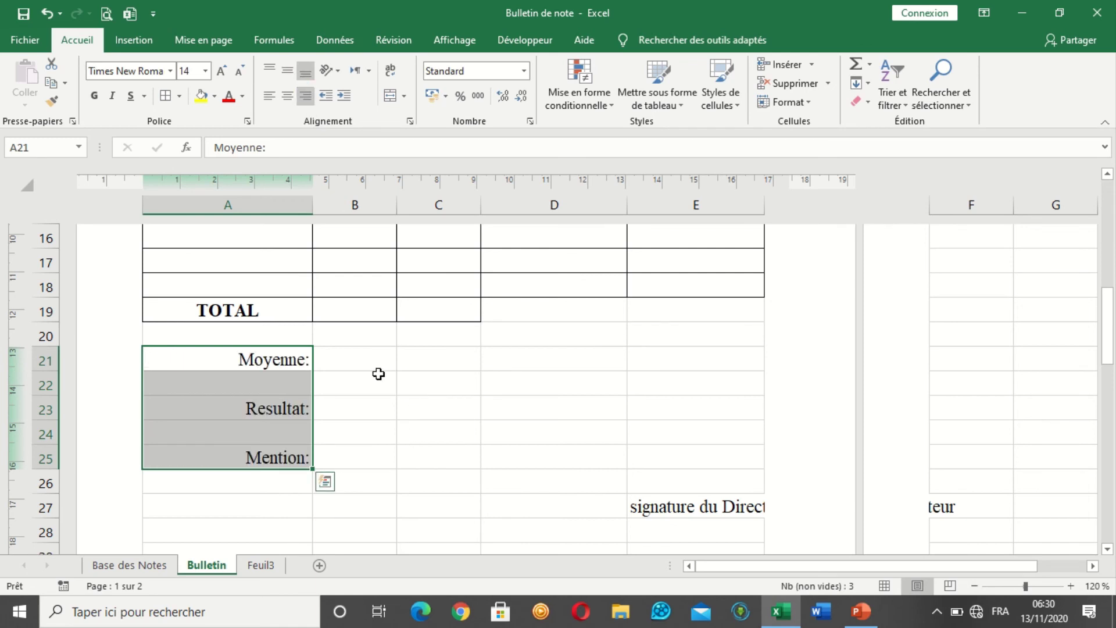
- Apply a thick outside border to cell B21 beside Moyenne
left_click(354, 360)
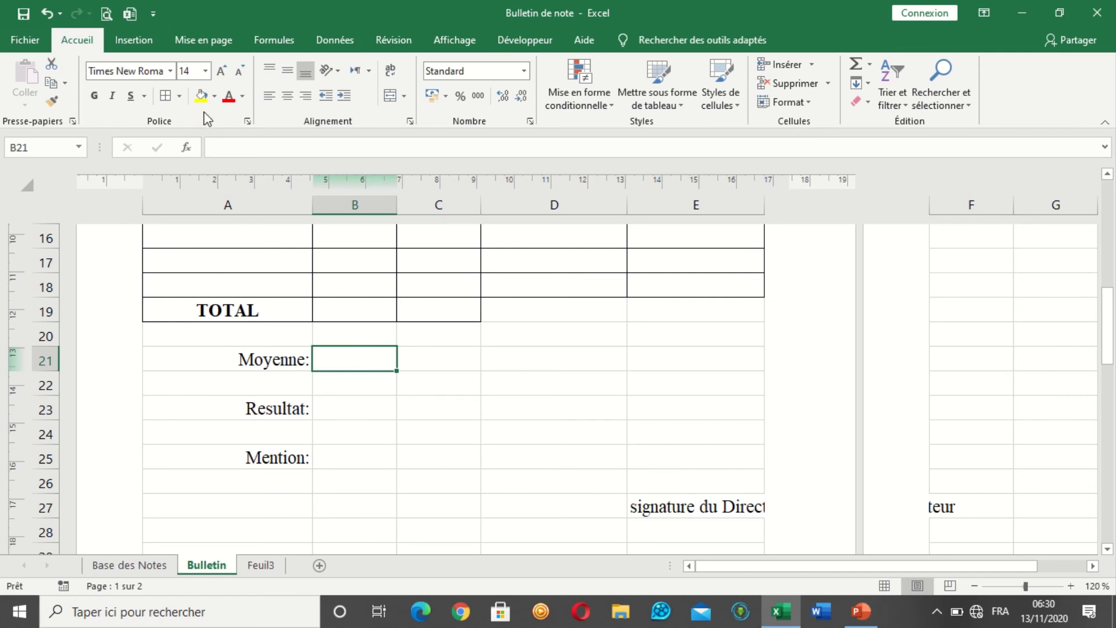
left_click(179, 96)
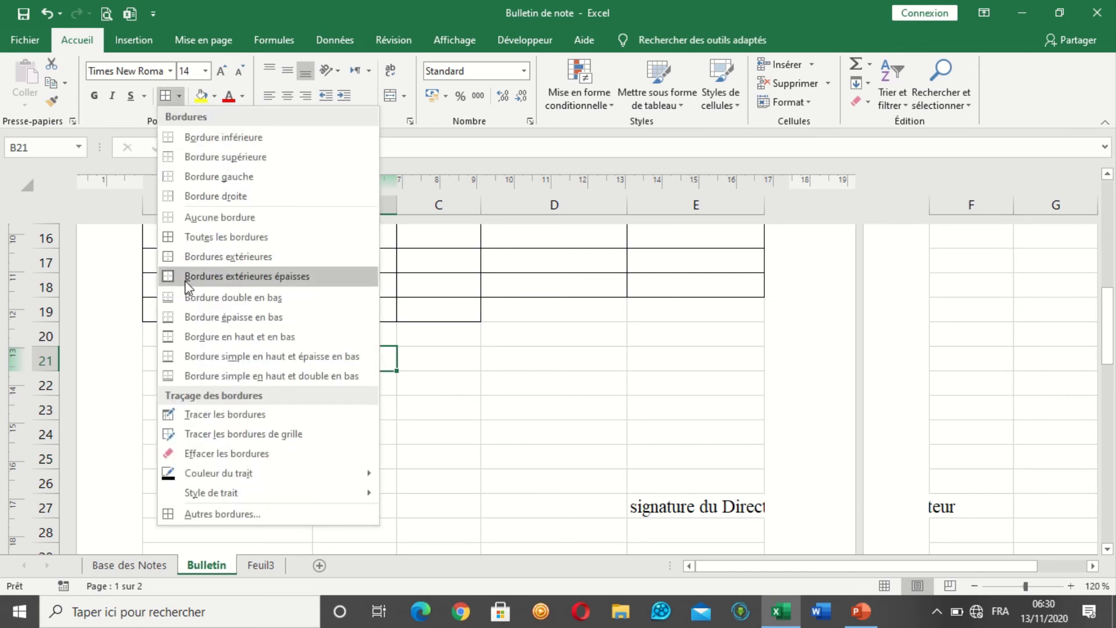
left_click(185, 278)
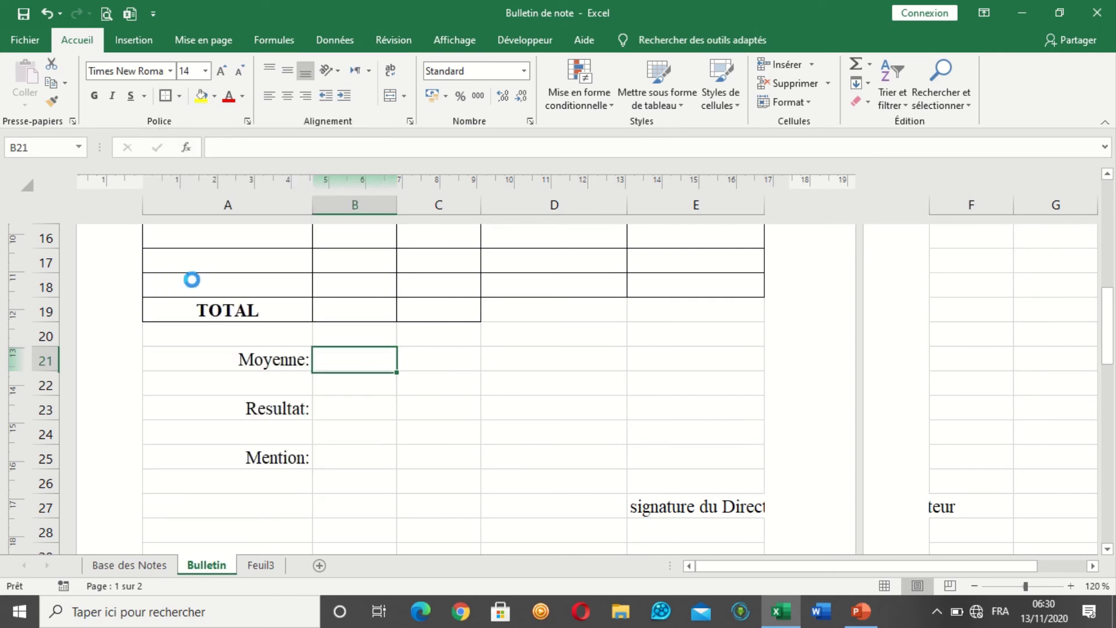
- Merge and centre B23:C23 beside Resultat and B25:C25 beside Mention, giving each merged cell a thick outside border
left_click(361, 409)
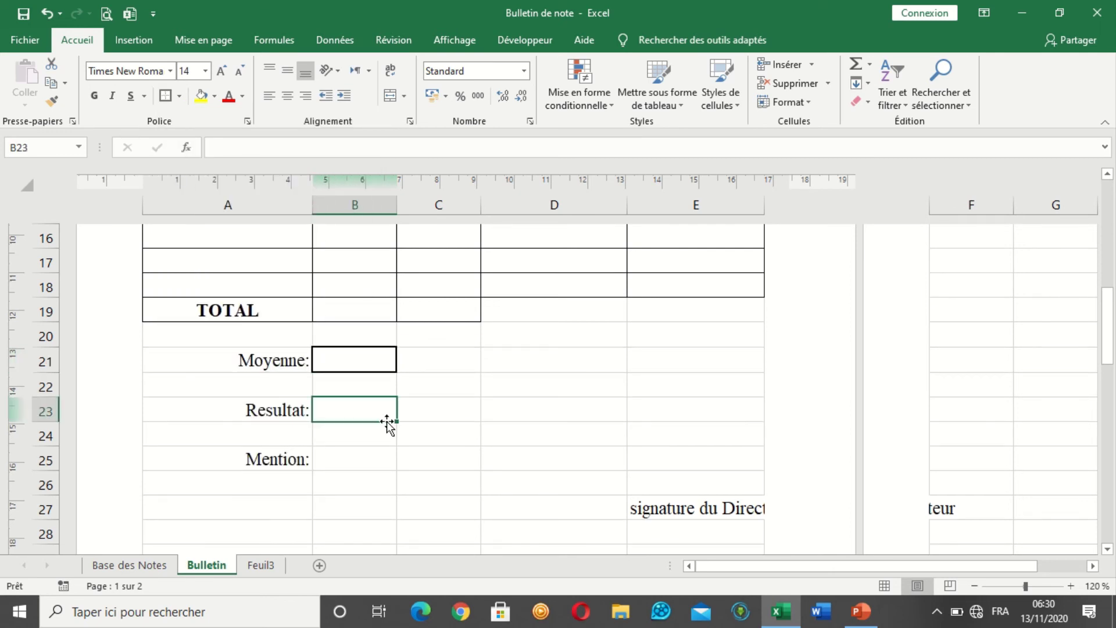
left_click_drag(375, 411, 461, 418)
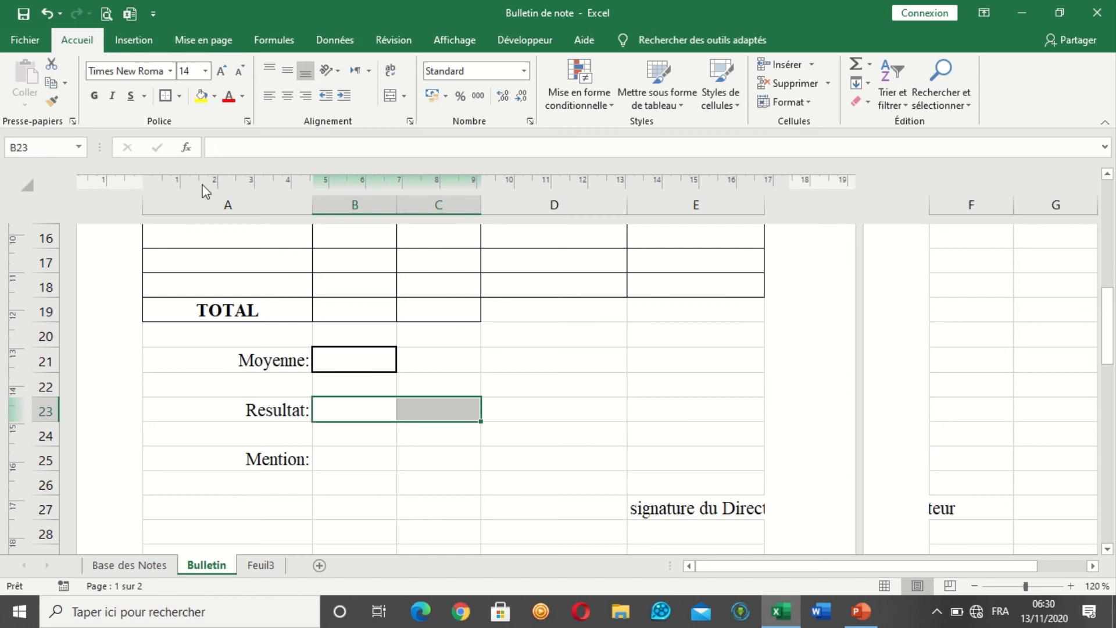
left_click(390, 97)
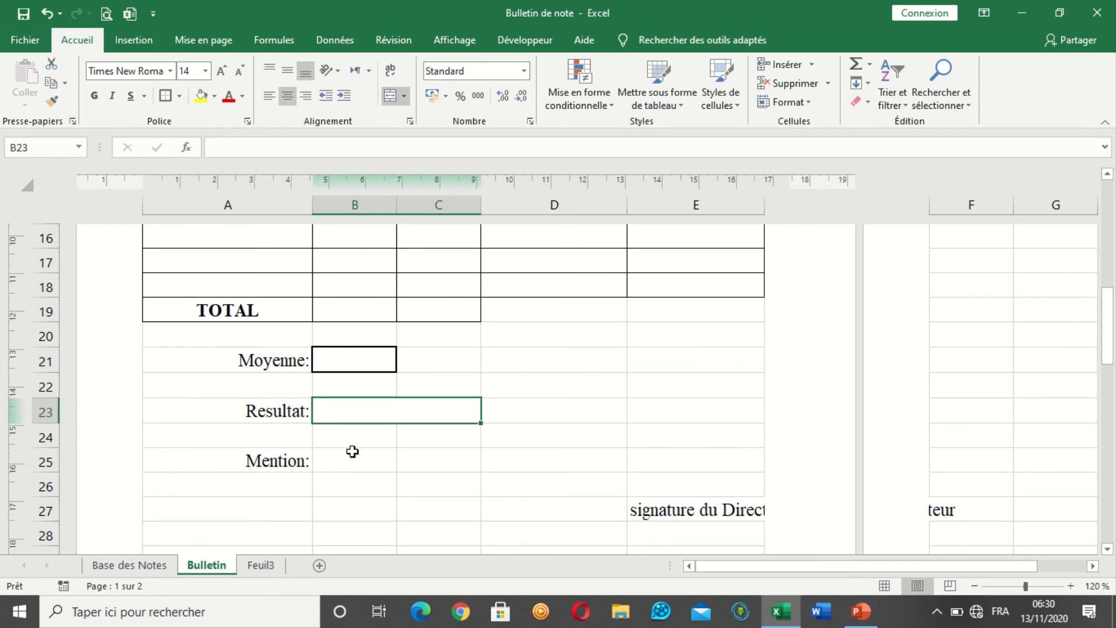
left_click_drag(349, 466, 451, 473)
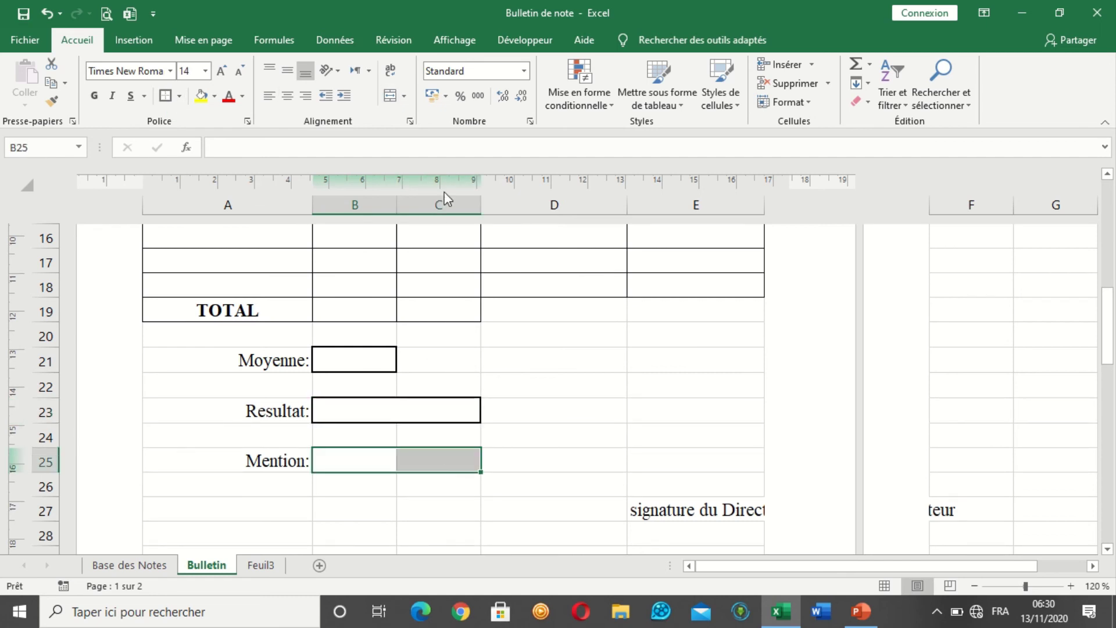
left_click(390, 97)
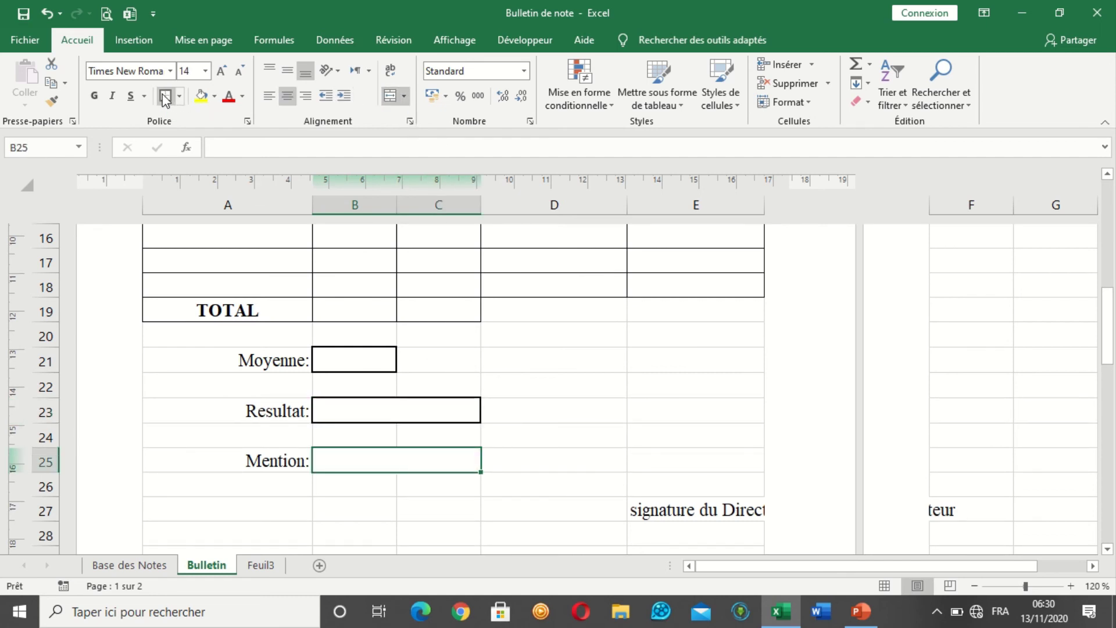
left_click(497, 486)
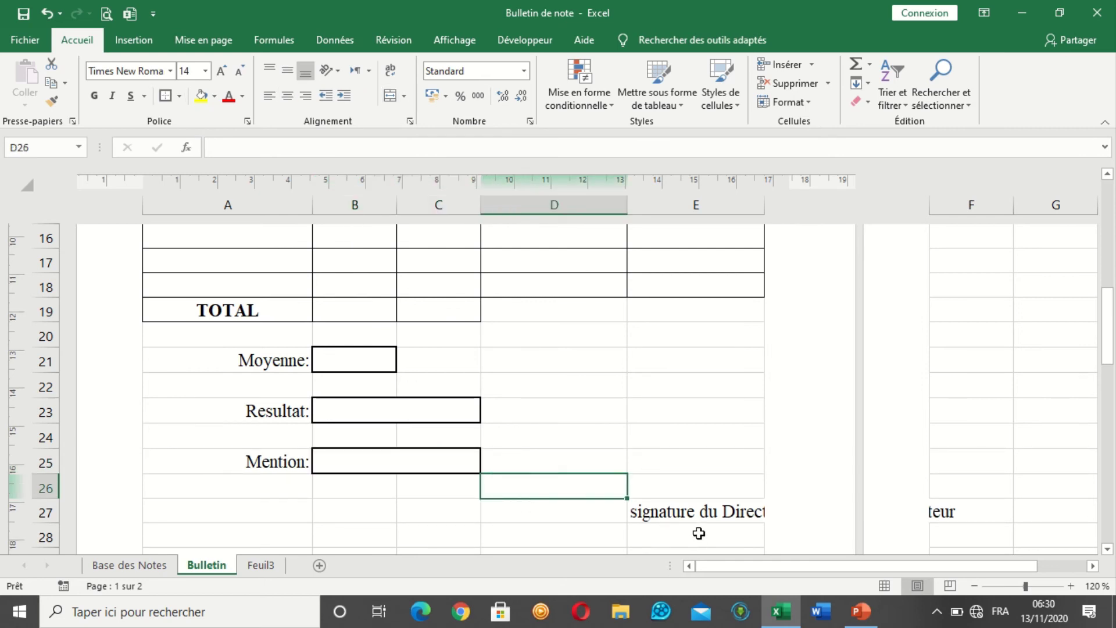
- Move the "signature du Directeur" text from E27 to D27 and merge and centre it across D27:E27
left_click(698, 512)
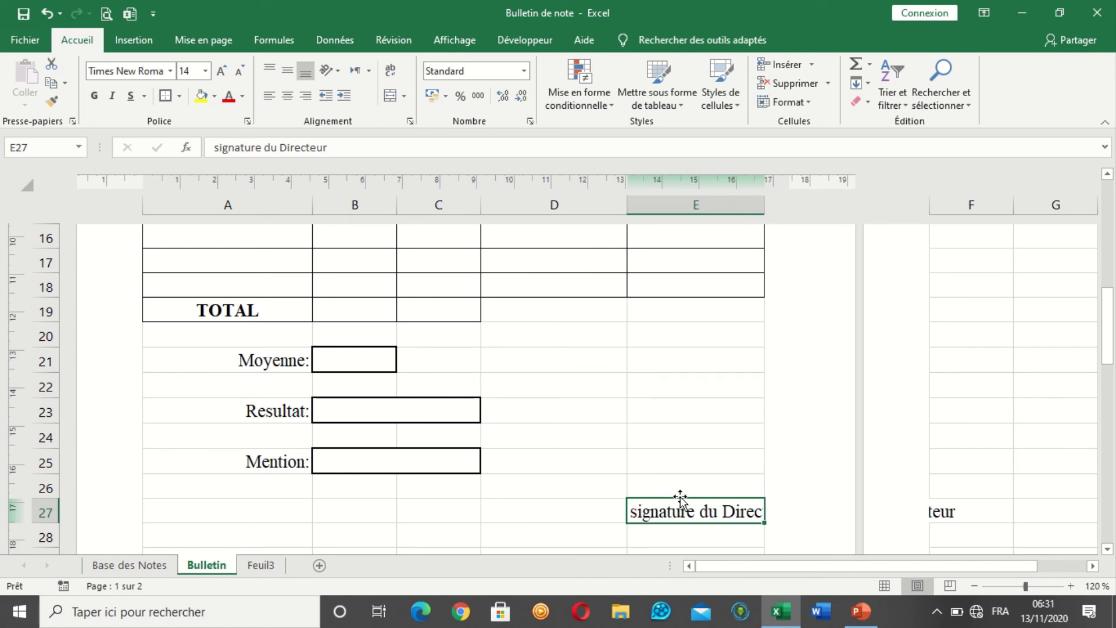
left_click_drag(680, 497, 599, 508)
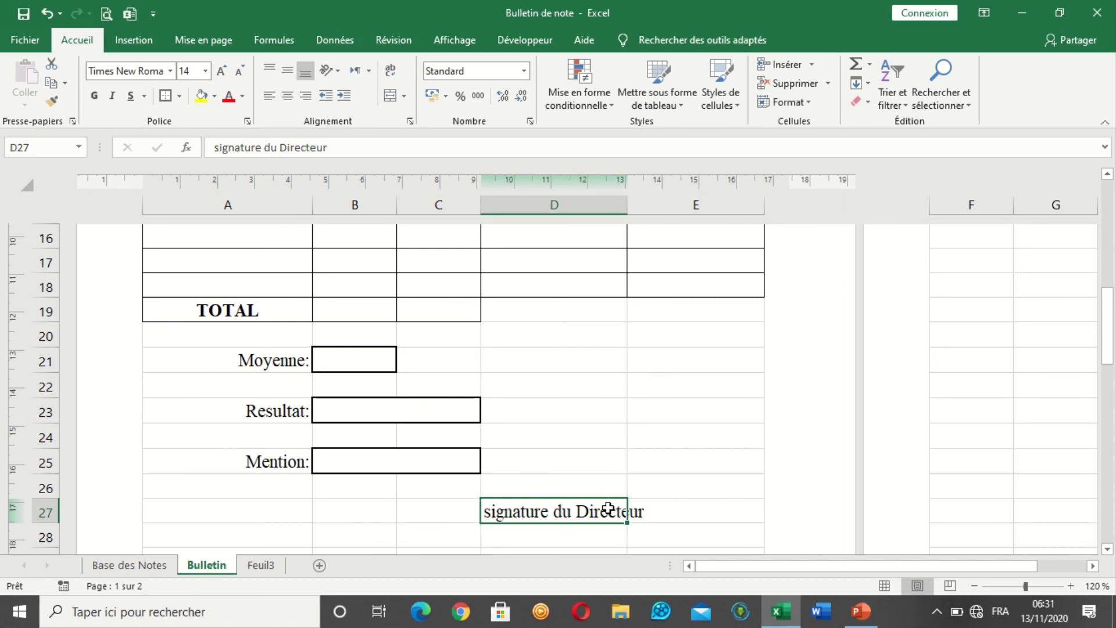
left_click_drag(608, 509, 708, 506)
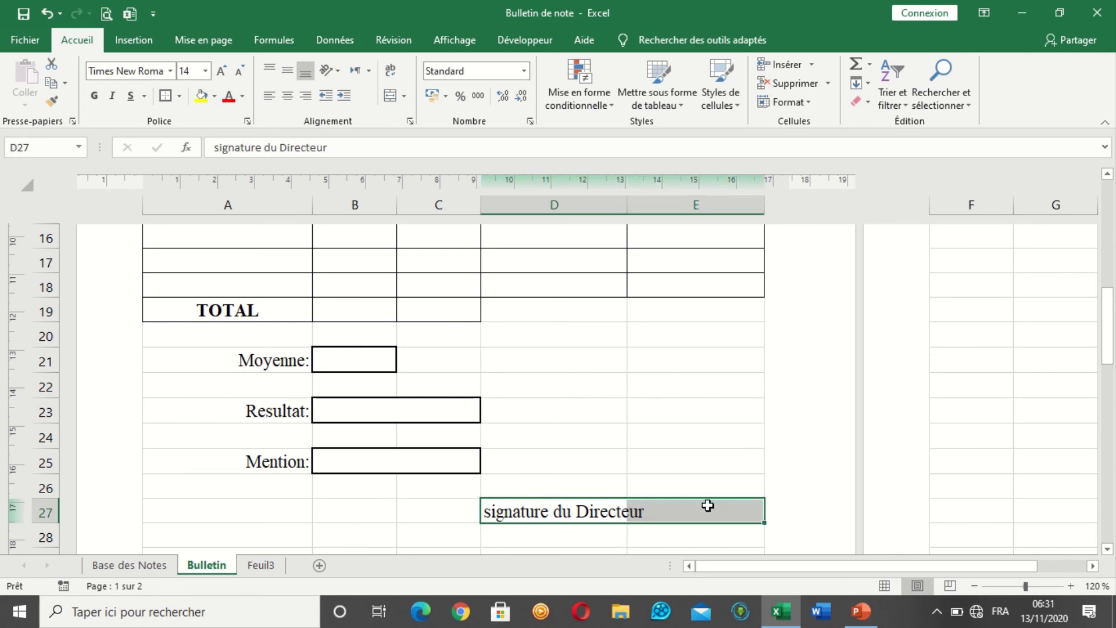
left_click(390, 97)
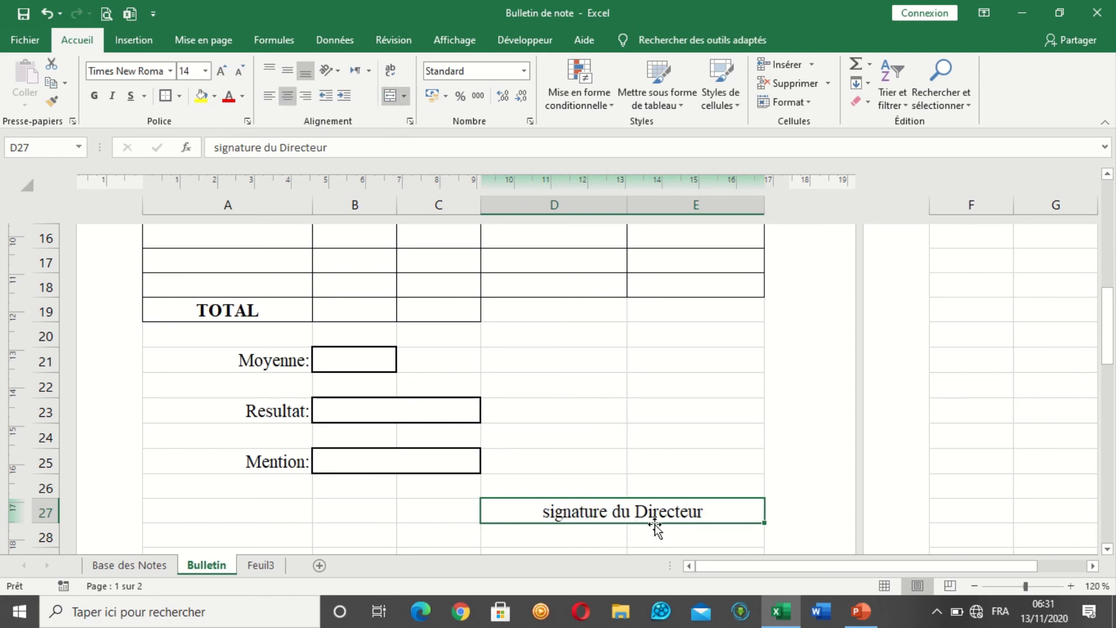
left_click(637, 536)
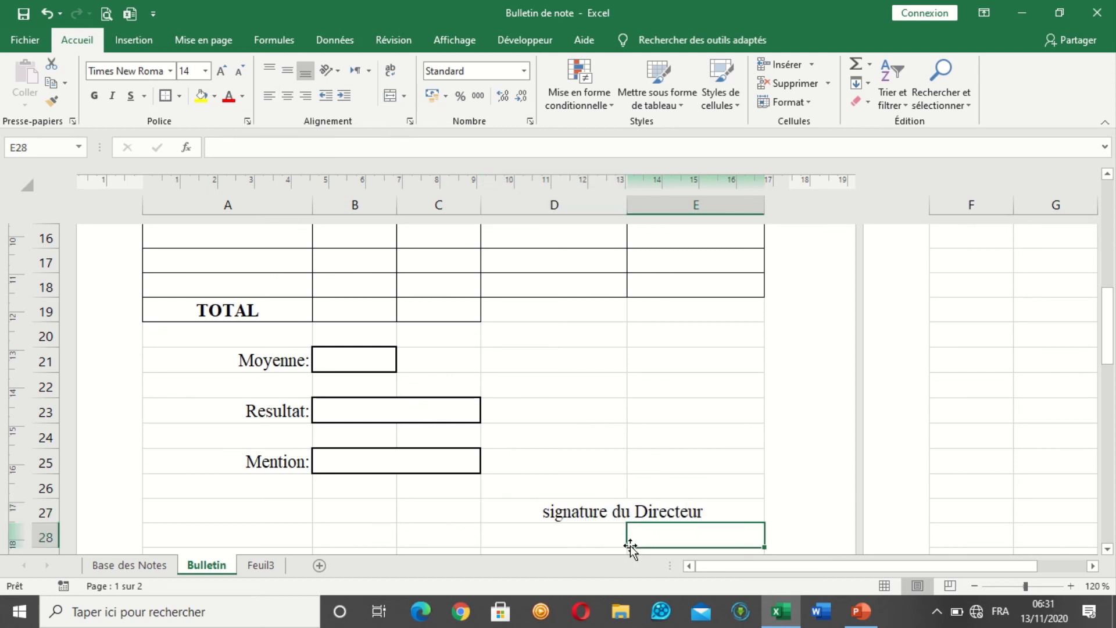
- Make the "signature du Directeur" text in merged cell D27:E27 bold and underlined
left_click(629, 514)
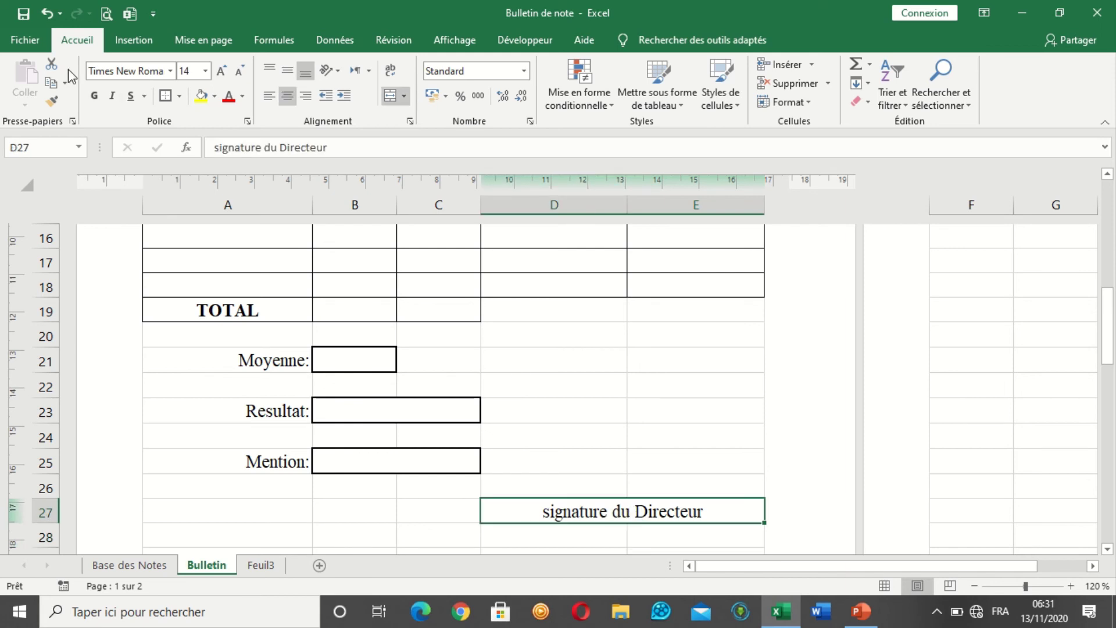
left_click(95, 97)
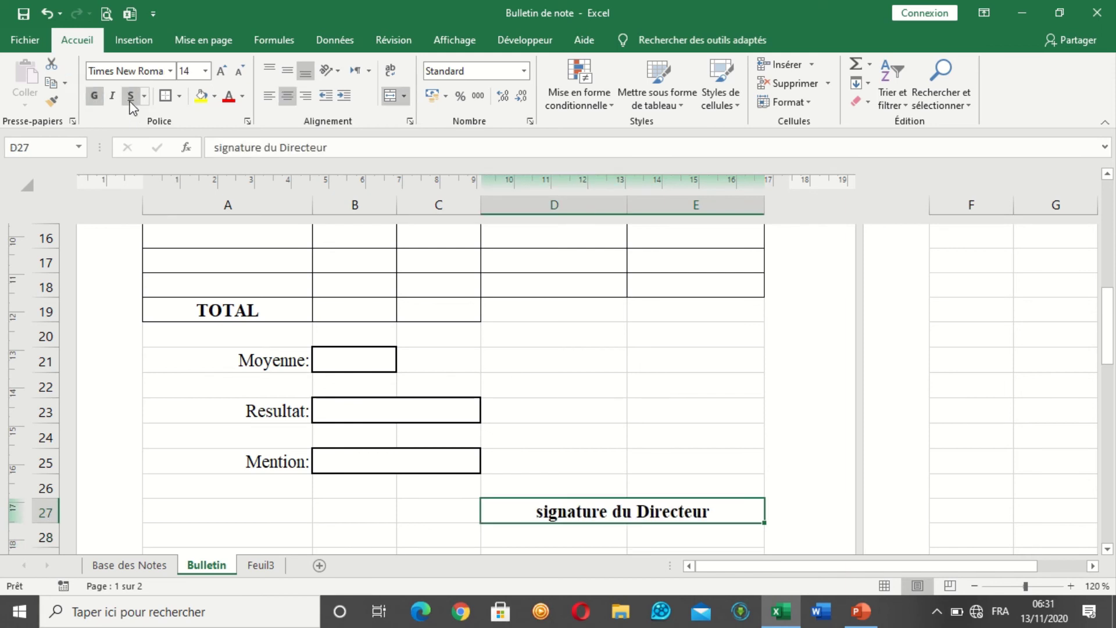
left_click(130, 97)
left_click(632, 532)
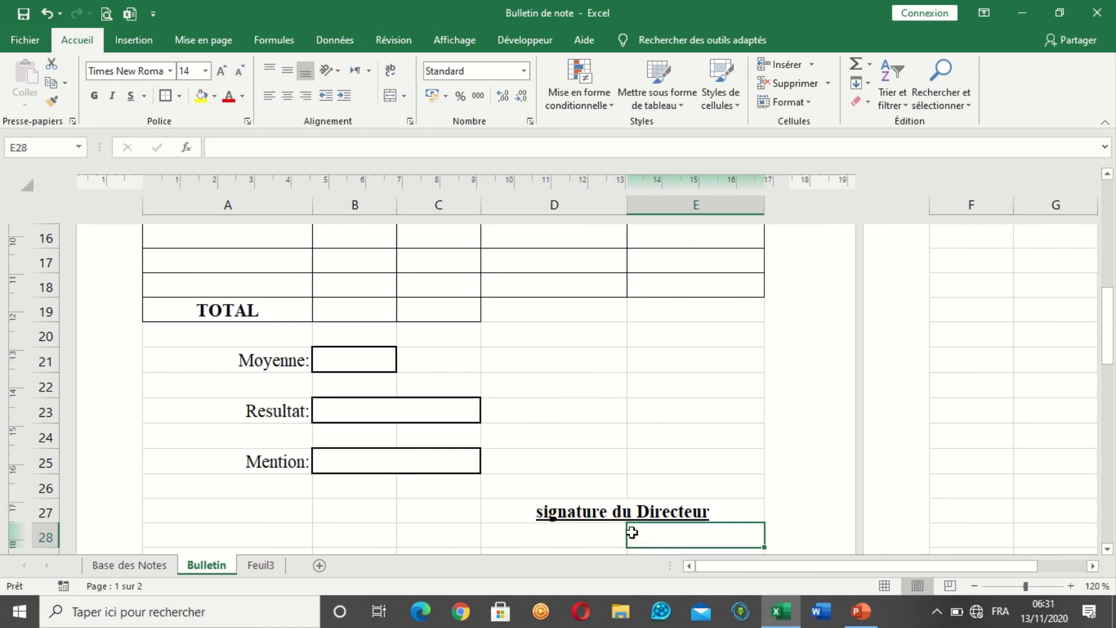
- Look over the Bulletin sheet from title to page footer, checking the result boxes and the free space below the signature line
scroll(632, 532, "down", 2)
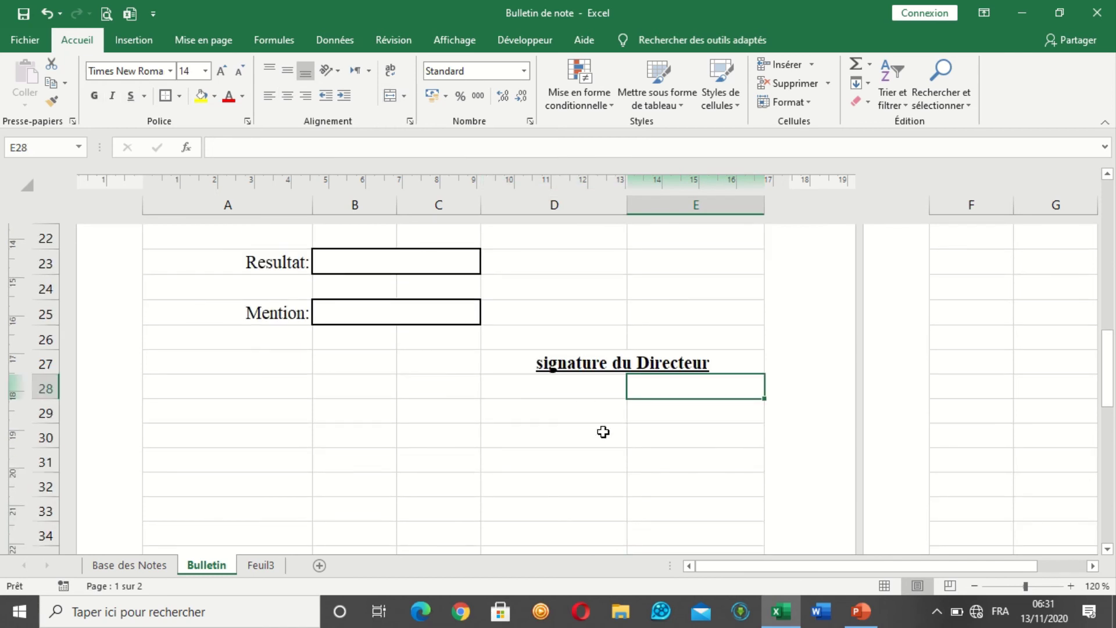
scroll(603, 432, "down", 1)
scroll(612, 471, "up", 3)
left_click(399, 458)
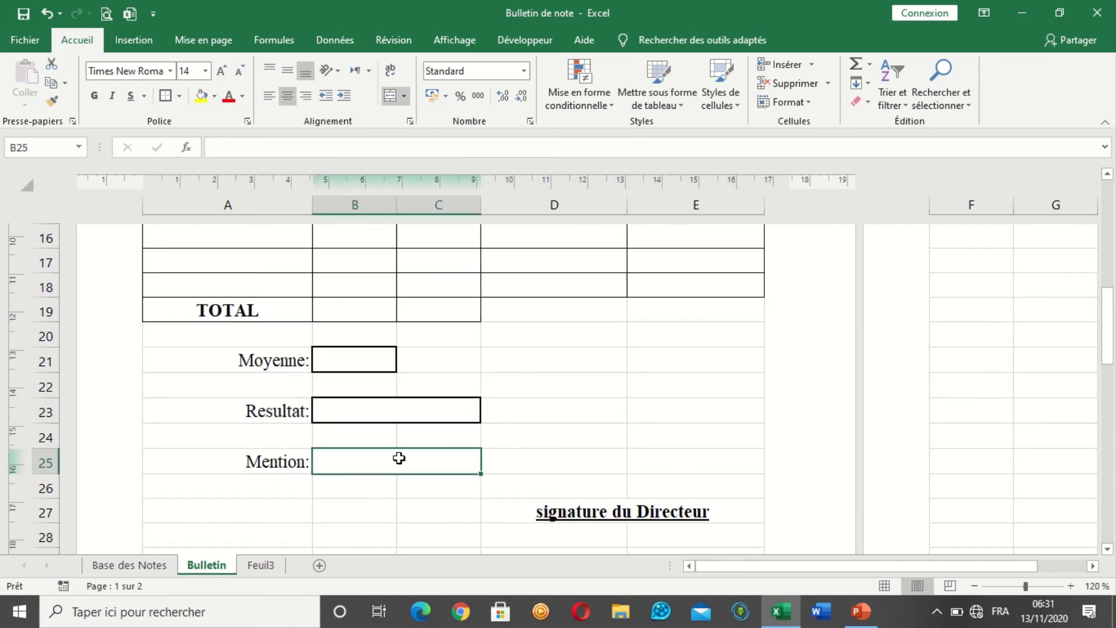
left_click(405, 409)
left_click(356, 361)
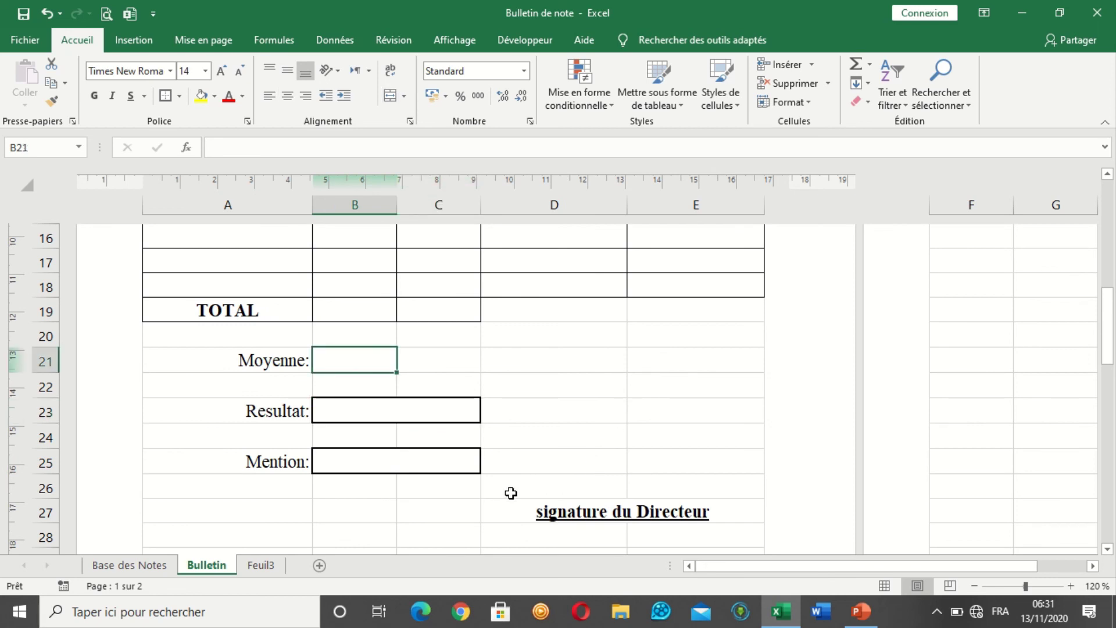
scroll(510, 493, "down", 6)
scroll(510, 493, "up", 4)
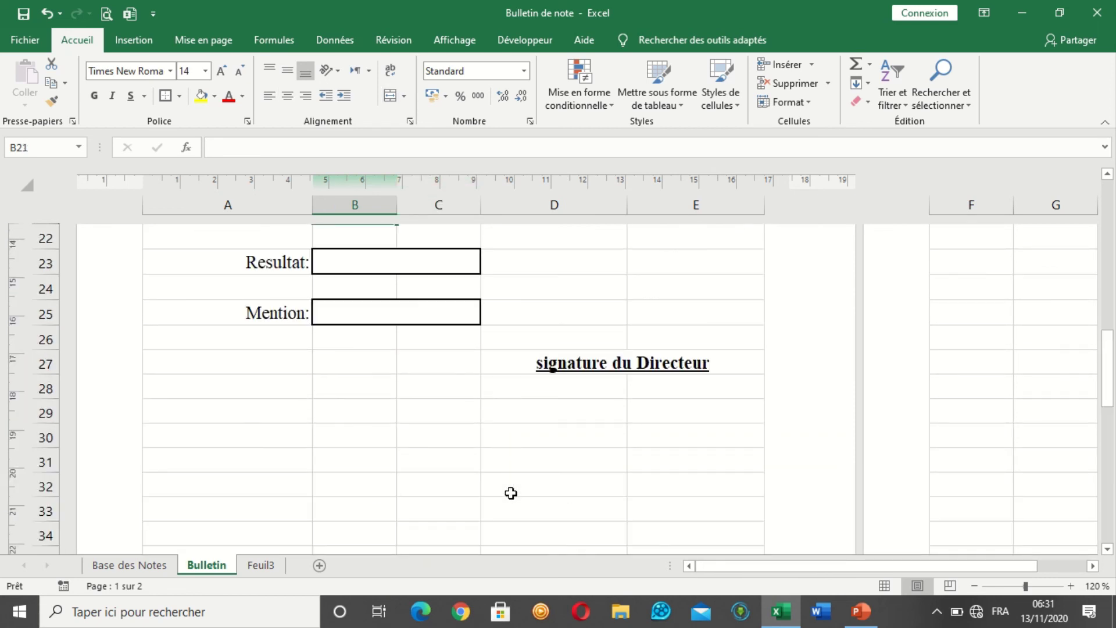
scroll(535, 459, "down", 2)
scroll(563, 523, "down", 2)
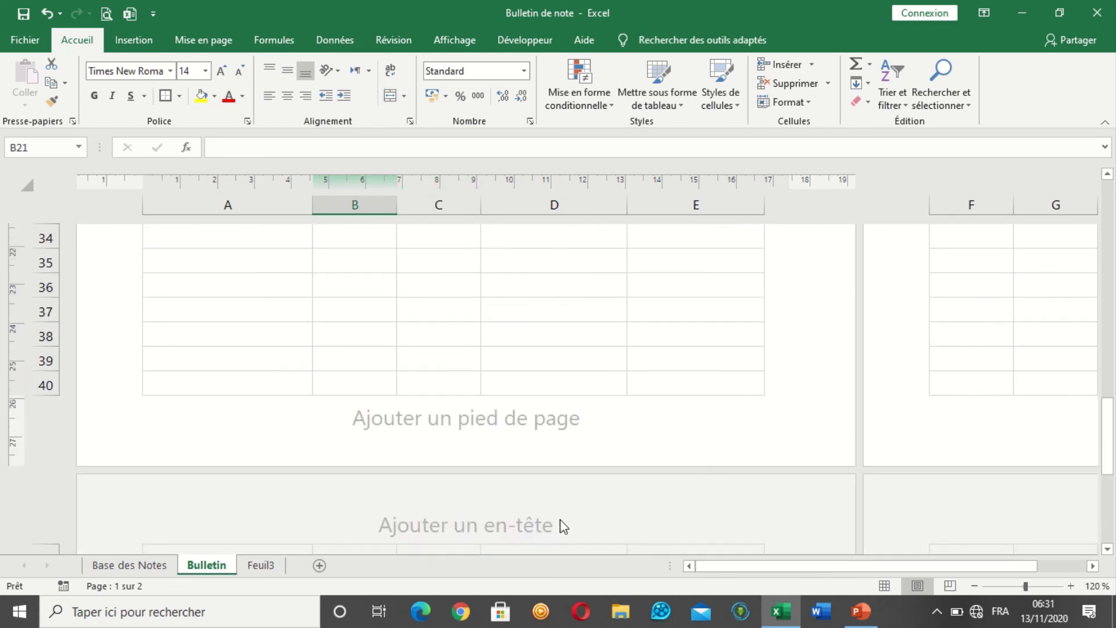
scroll(559, 517, "up", 10)
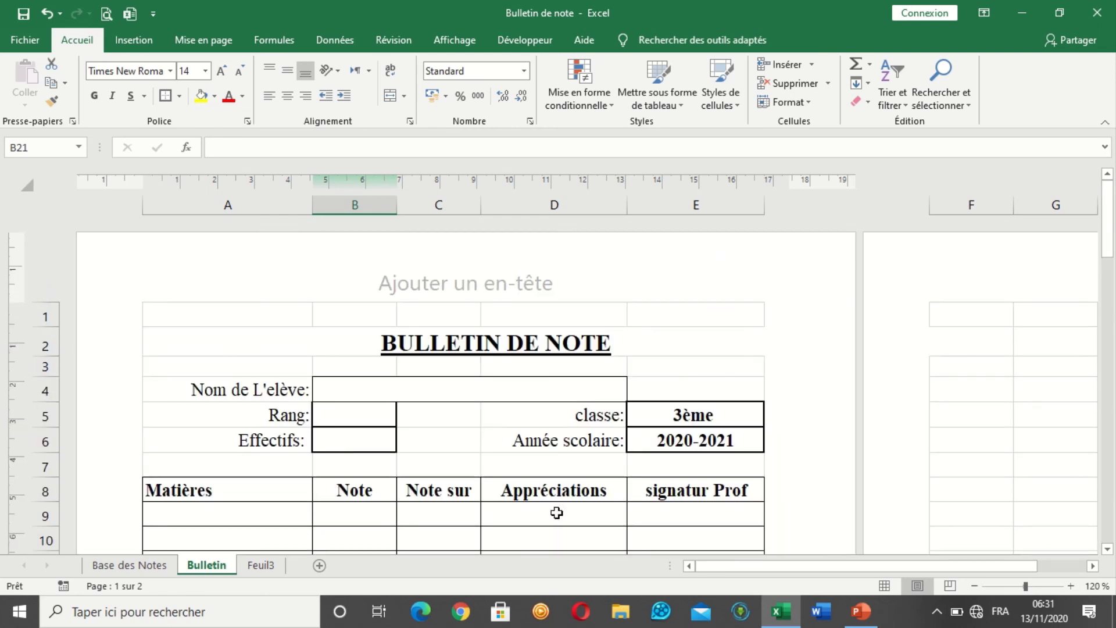
scroll(557, 512, "down", 3)
scroll(556, 513, "up", 1)
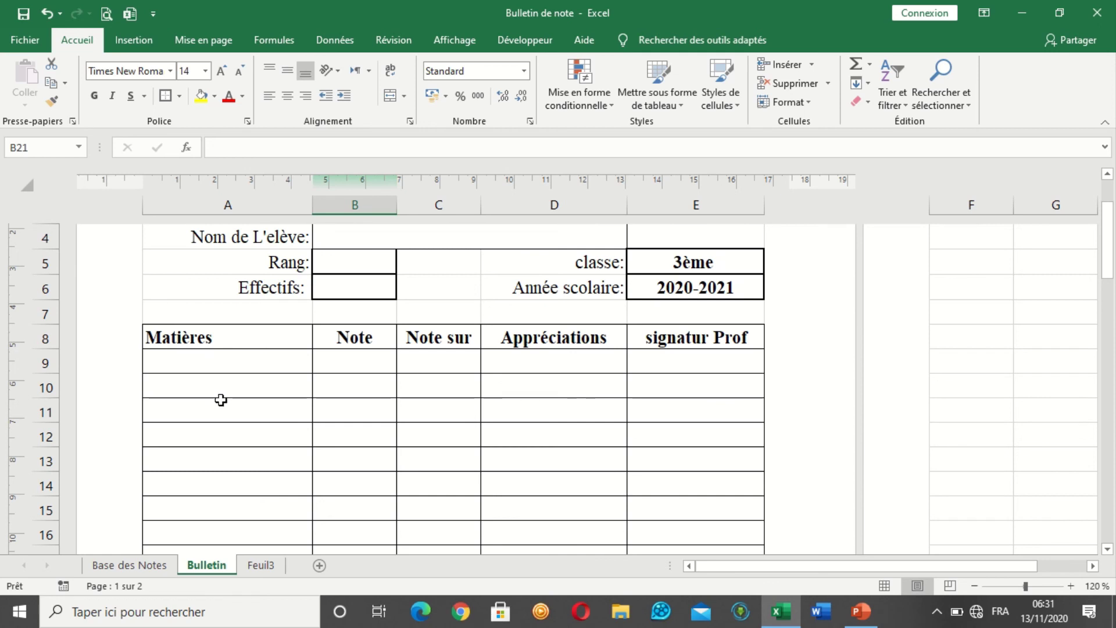
- Increase the height of rows 4 to 25 slightly and evenly, keeping the signature line on the first page
scroll(221, 399, "up", 2)
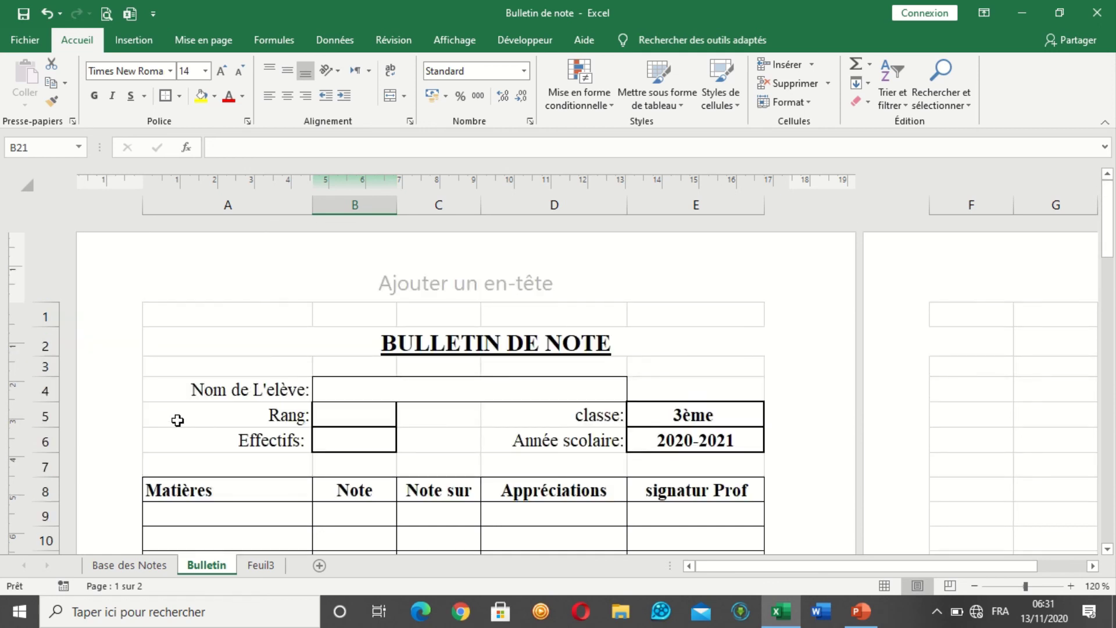
left_click_drag(46, 390, 114, 507)
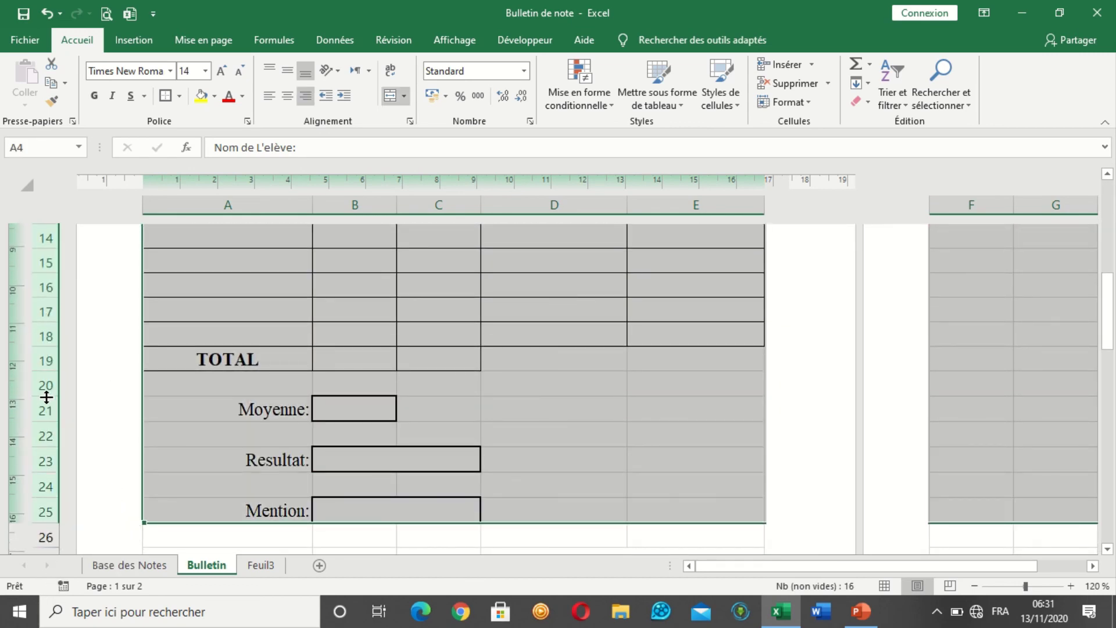
left_click_drag(46, 397, 42, 407)
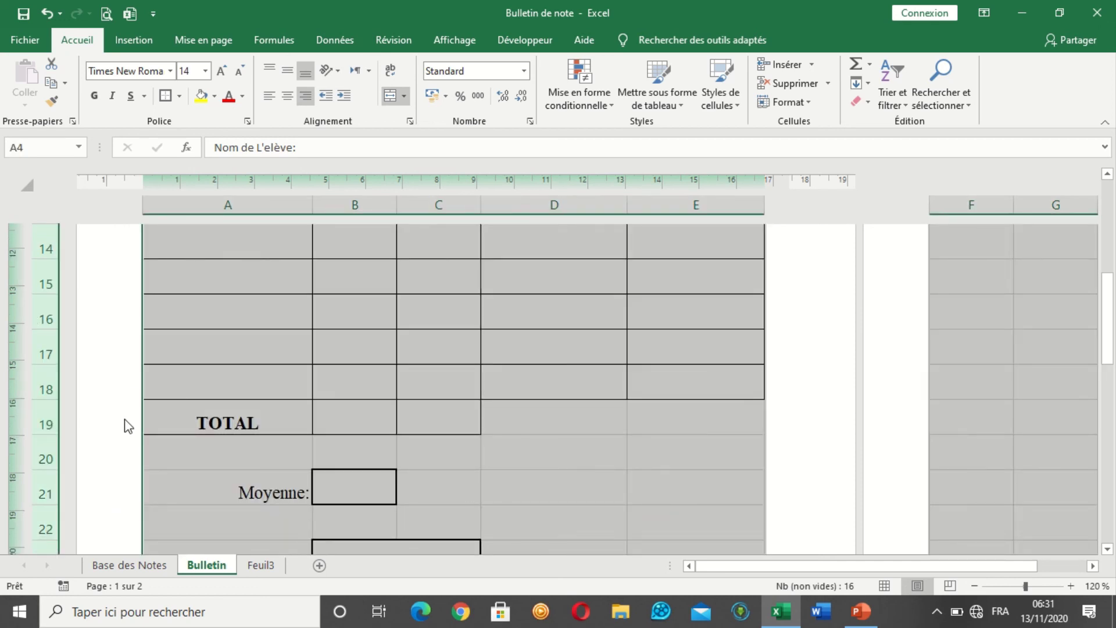
scroll(124, 424, "down", 6)
scroll(125, 424, "up", 3)
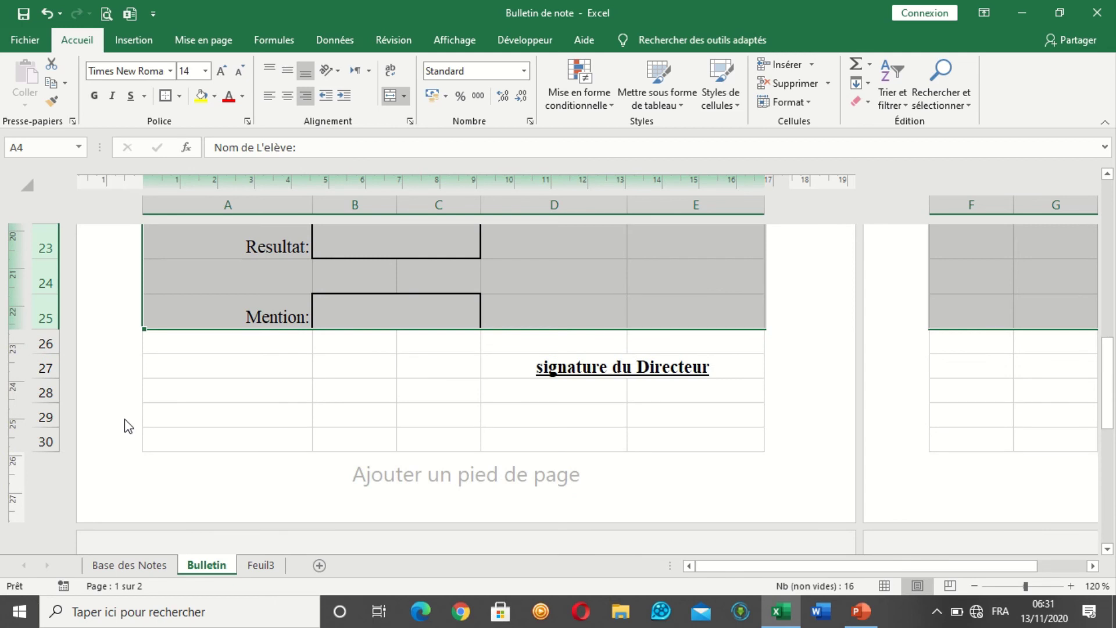
scroll(124, 423, "up", 1)
left_click_drag(51, 399, 50, 394)
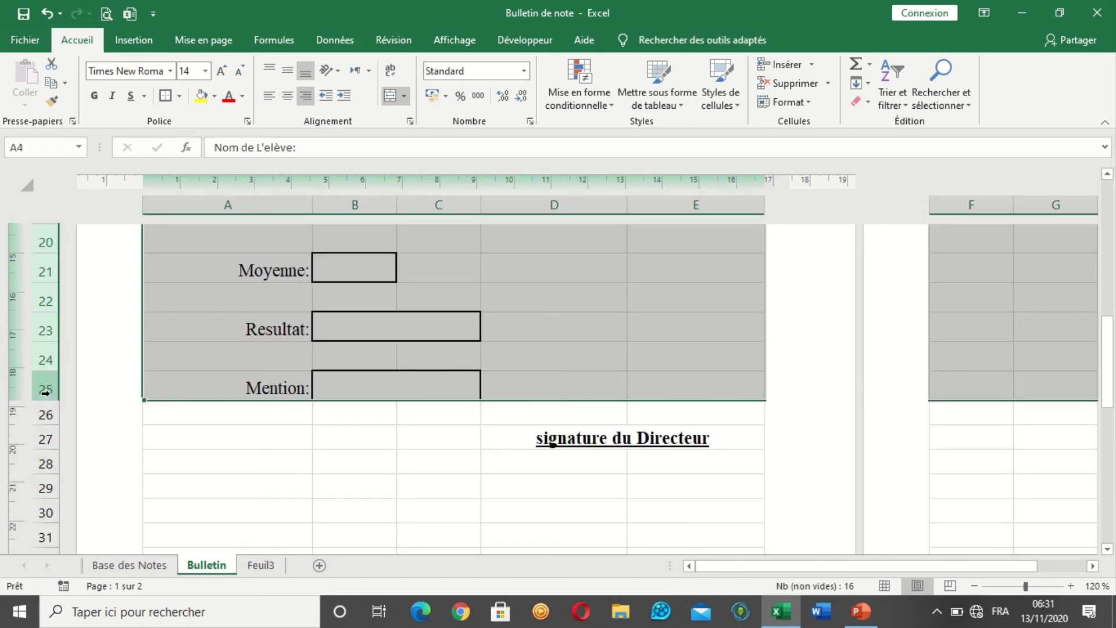
scroll(304, 441, "down", 2)
scroll(304, 441, "up", 2)
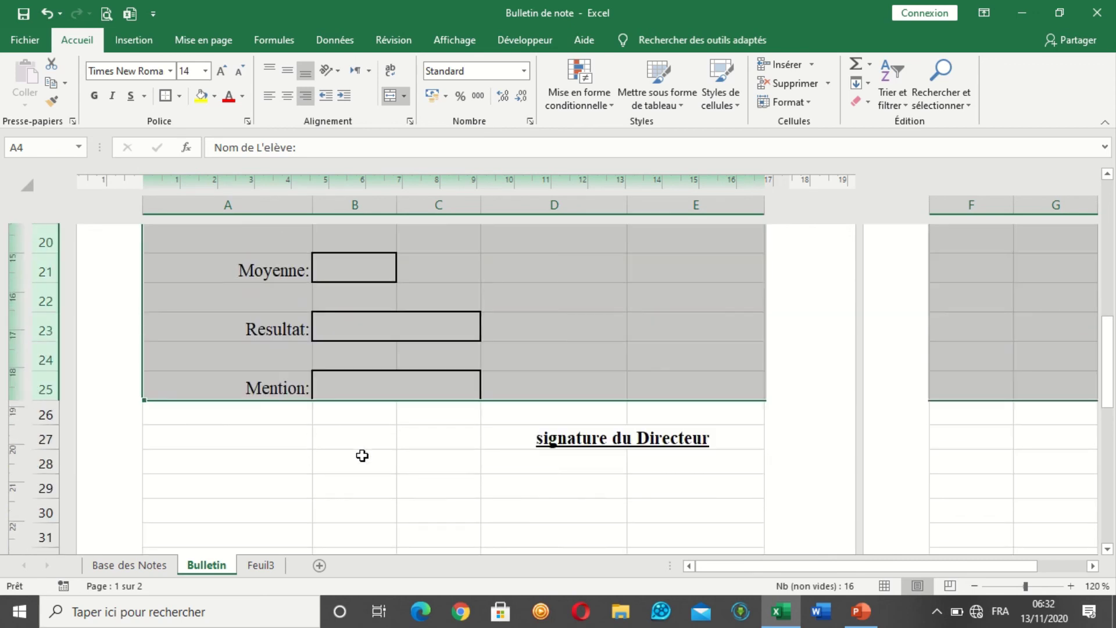
scroll(361, 456, "up", 3)
scroll(513, 524, "down", 4)
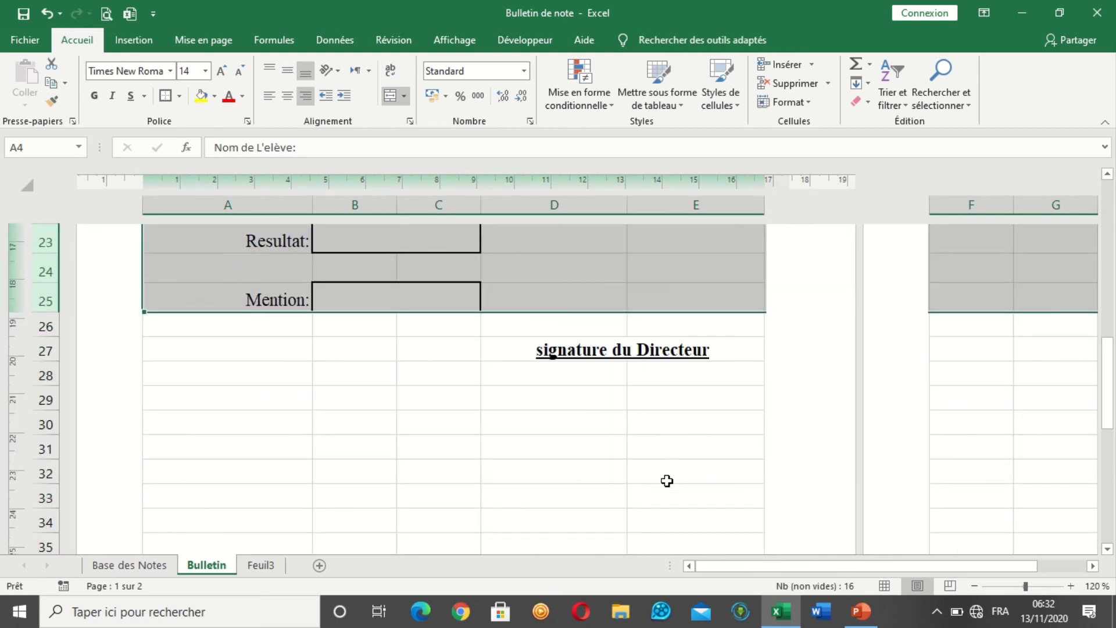
scroll(665, 480, "down", 2)
scroll(486, 385, "up", 2)
left_click(381, 407)
- Check the new row spacing from the top of the Bulletin sheet and open its print preview
scroll(296, 403, "up", 2)
scroll(296, 403, "up", 5)
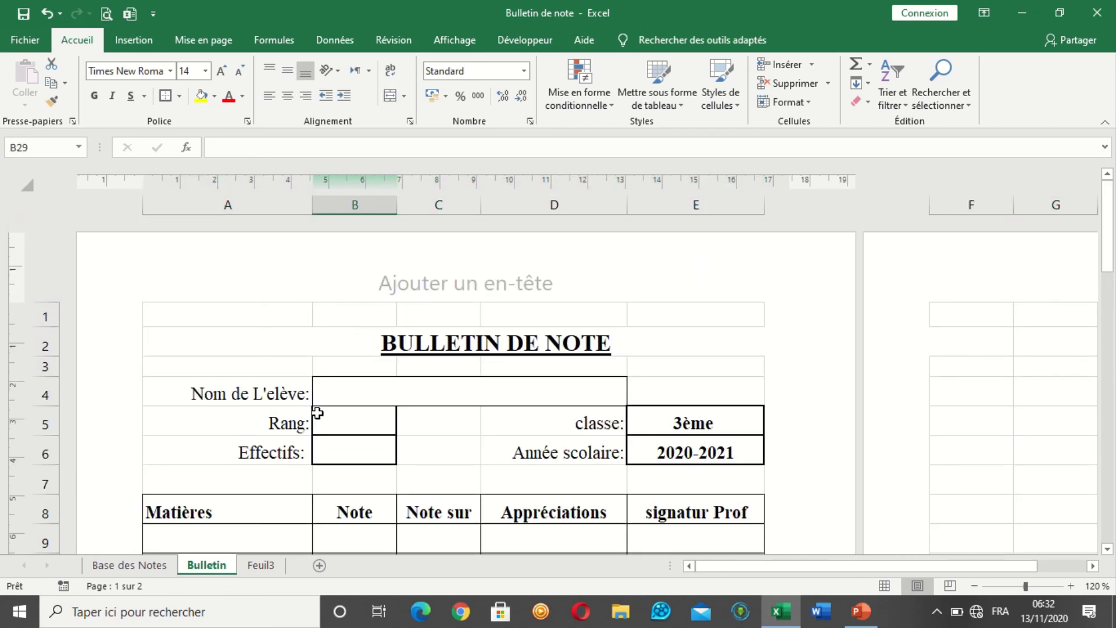
scroll(317, 413, "down", 2)
scroll(318, 413, "up", 2)
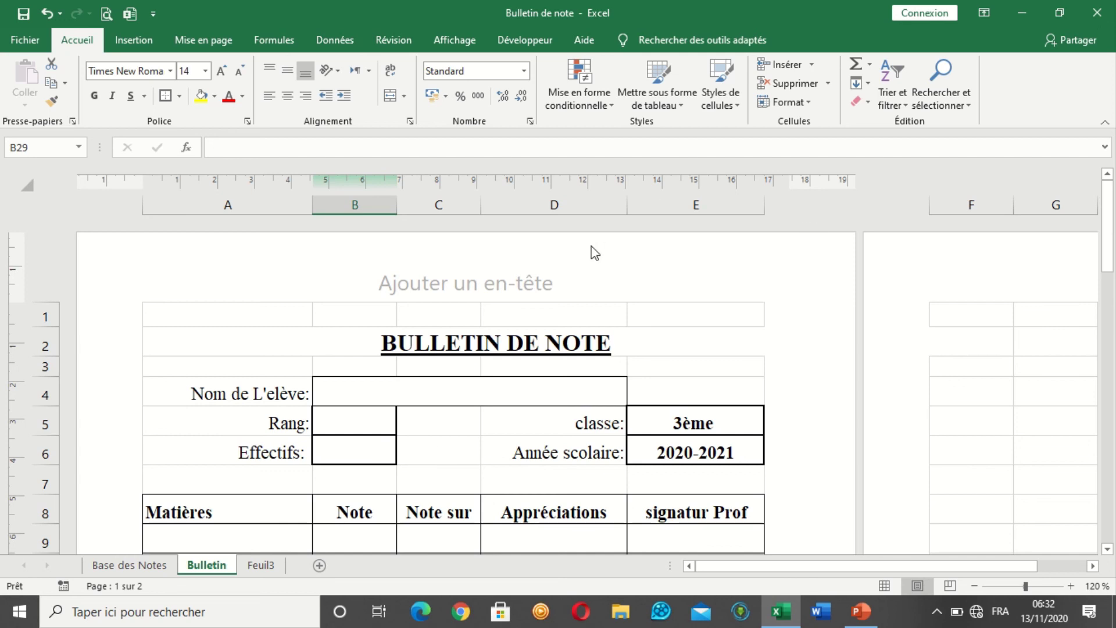
left_click(106, 14)
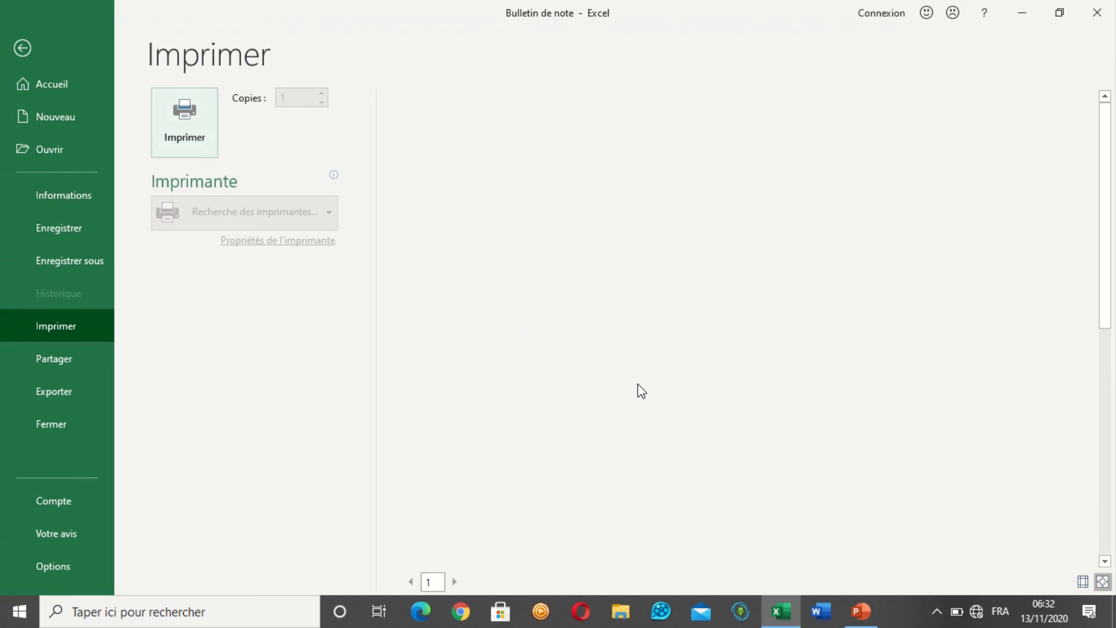